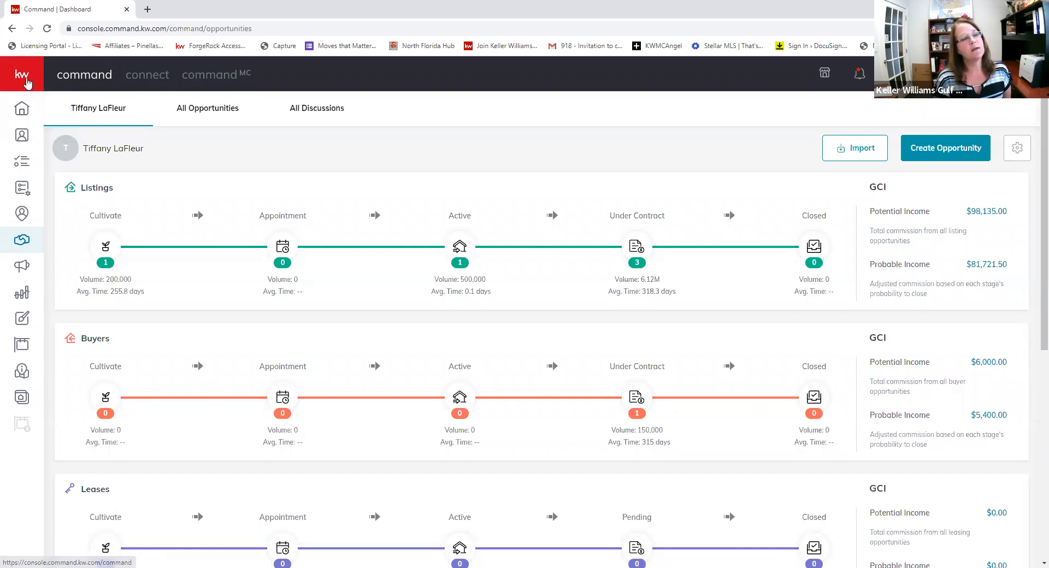
- Go from Home to Opportunities and show the Active Listings board
click(27, 83)
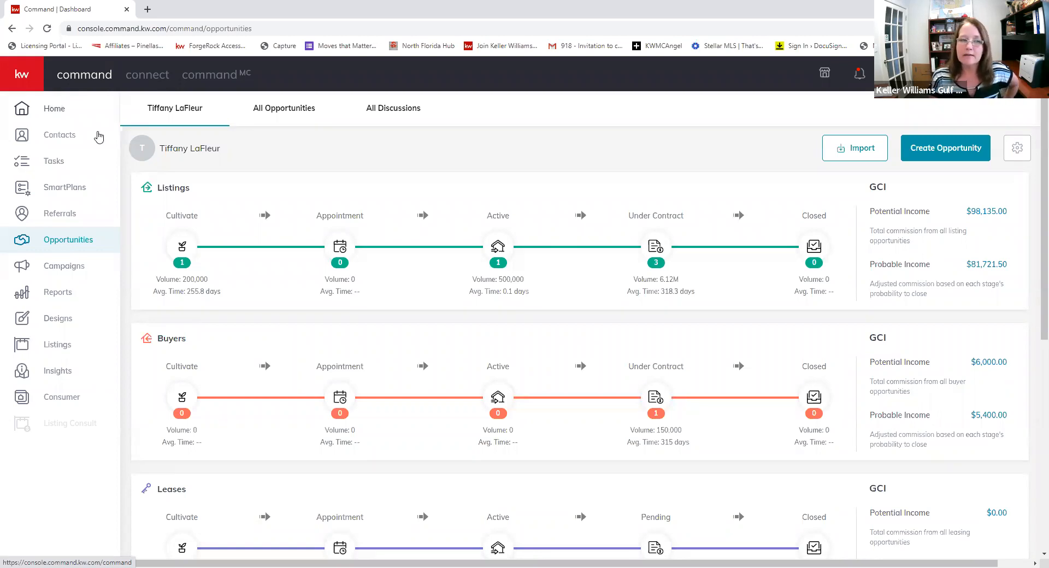
click(34, 117)
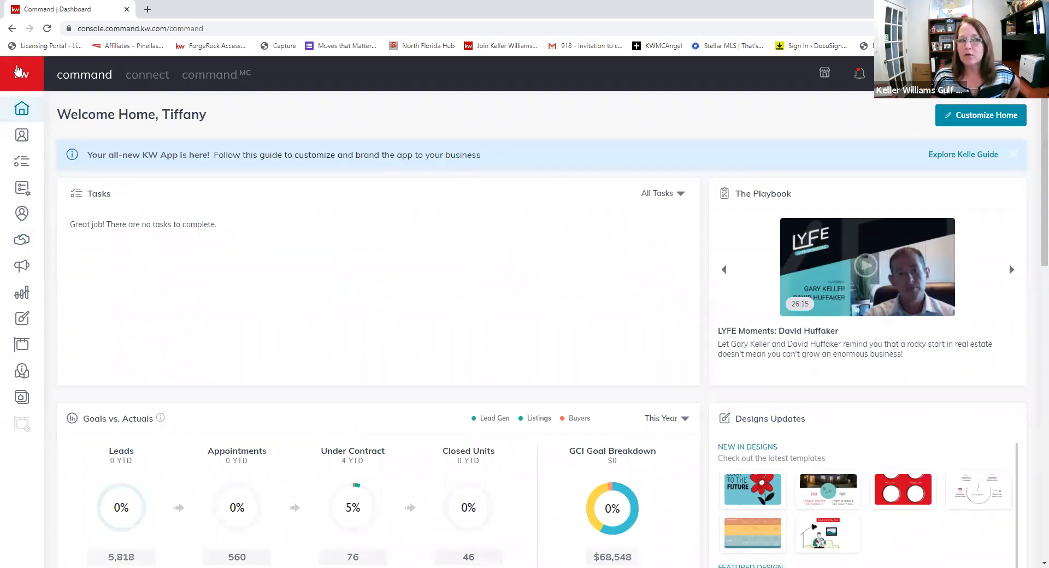
click(19, 69)
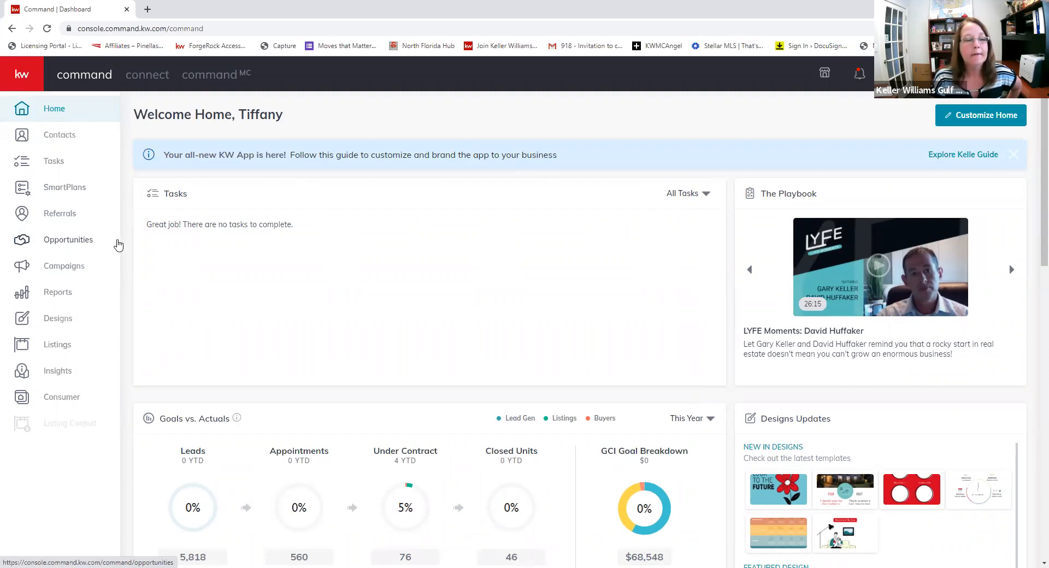
click(71, 242)
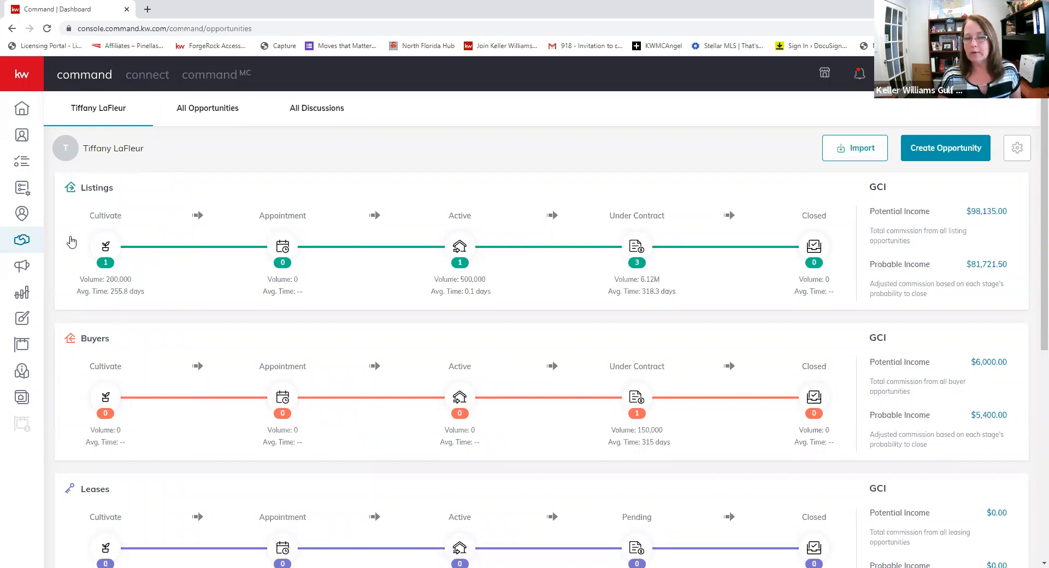
click(459, 247)
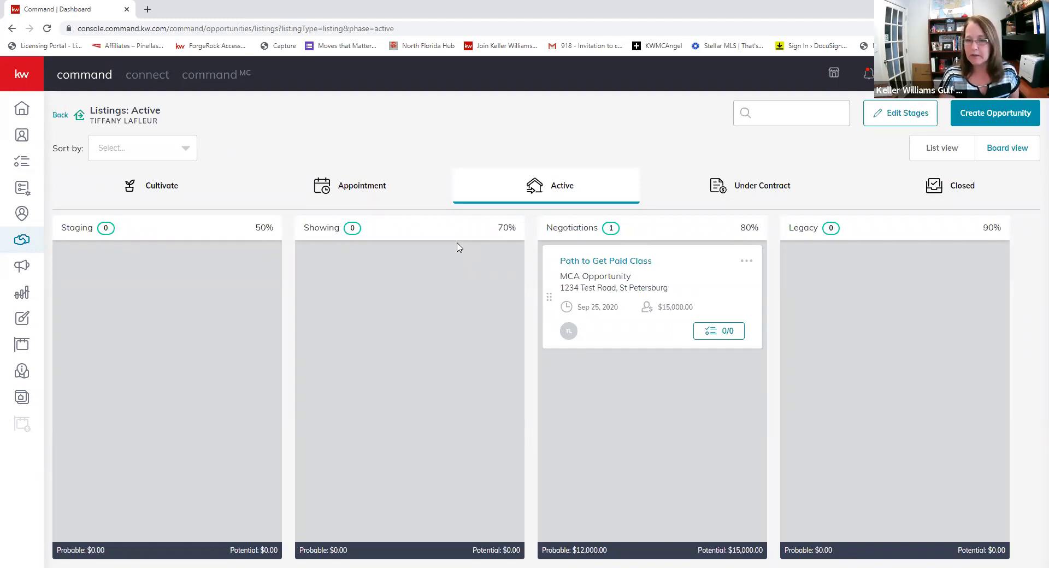
- Open the Path to Get Paid Class opportunity and check why Commissions is unavailable
click(630, 266)
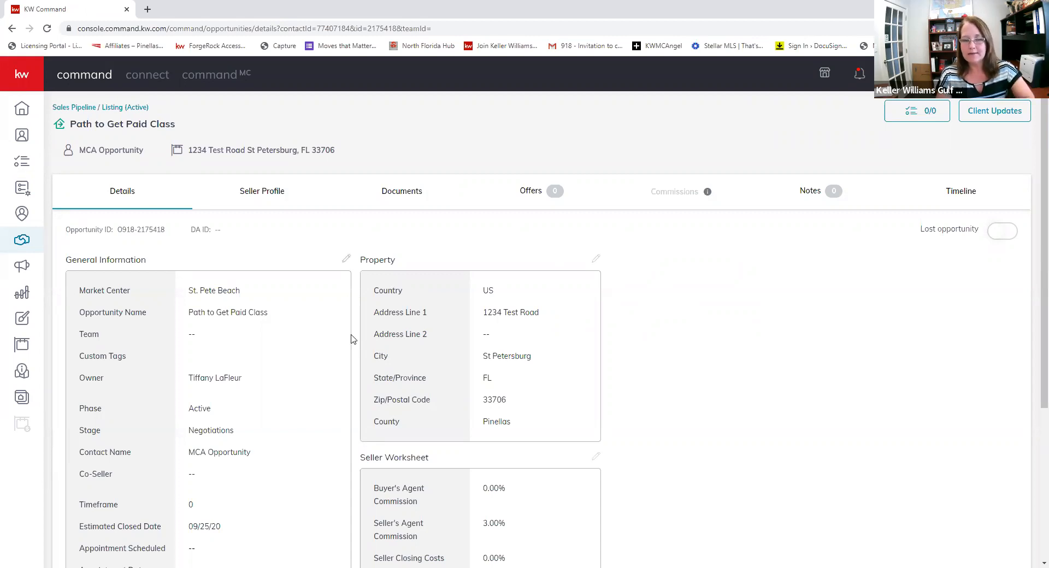
scroll(352, 339, down, 4)
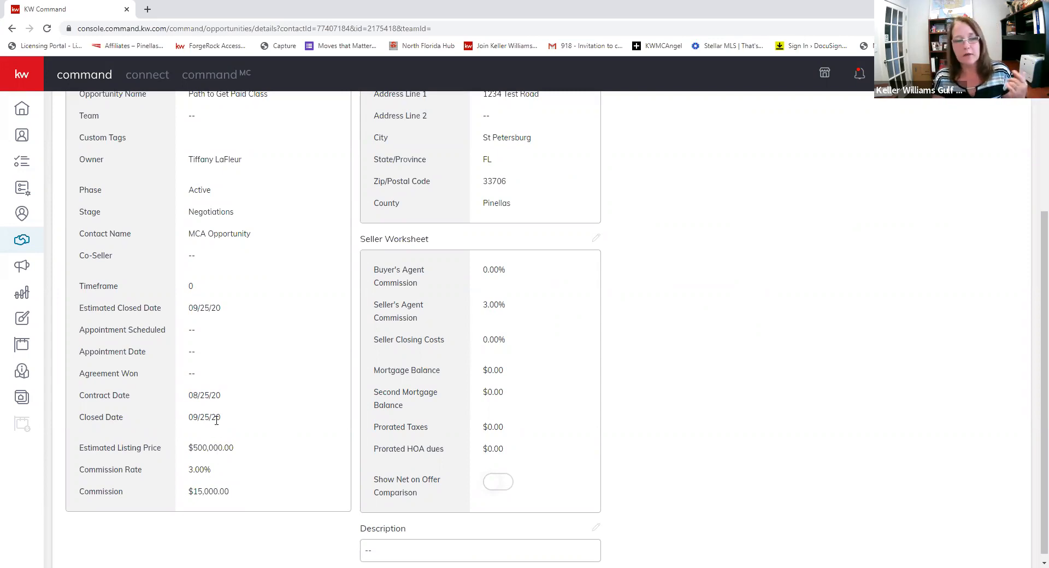
scroll(216, 420, up, 3)
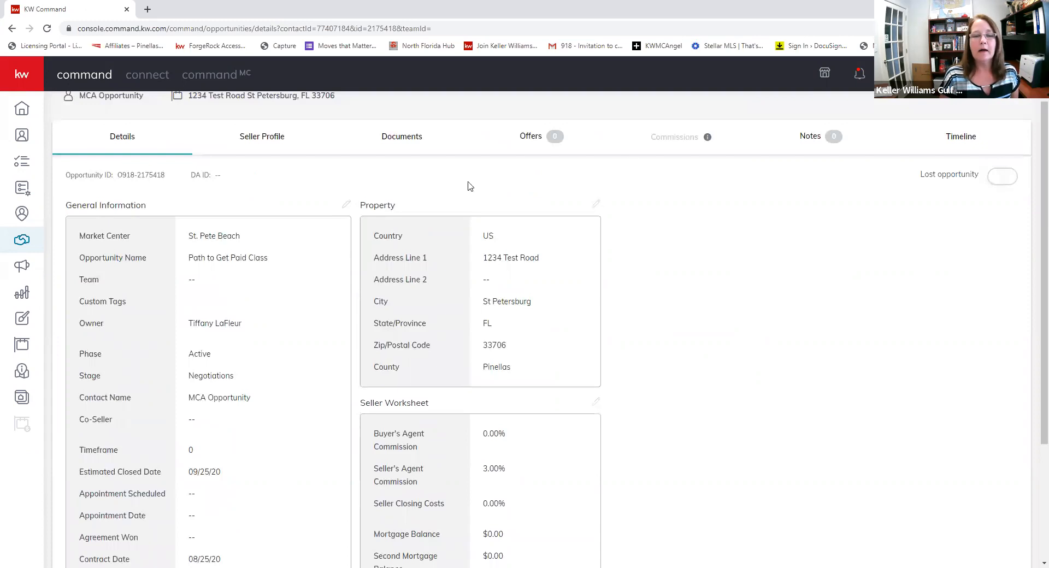
scroll(510, 427, up, 1)
drag(653, 194, 724, 185)
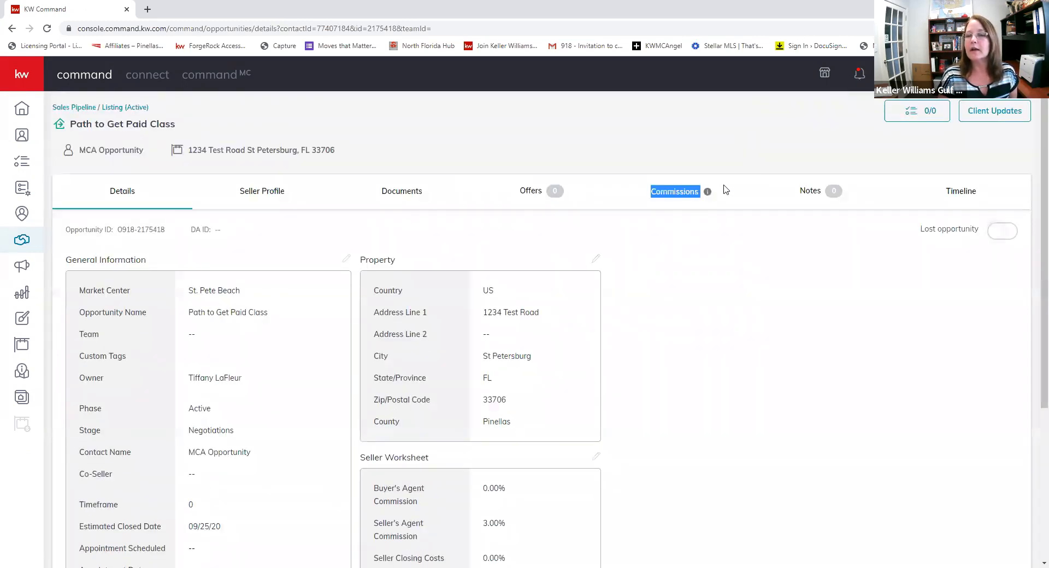
click(677, 200)
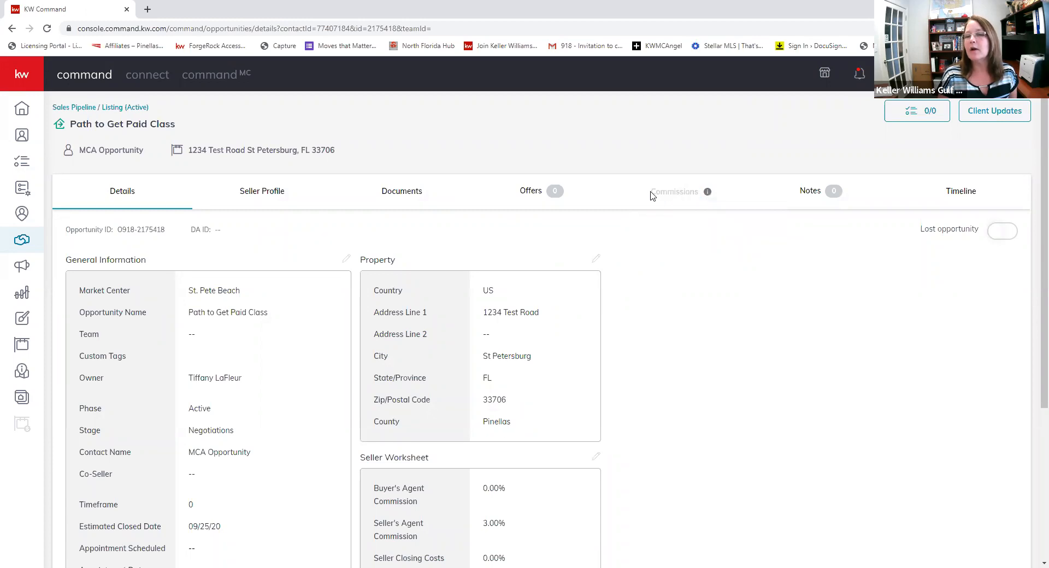
drag(653, 195, 709, 188)
click(709, 201)
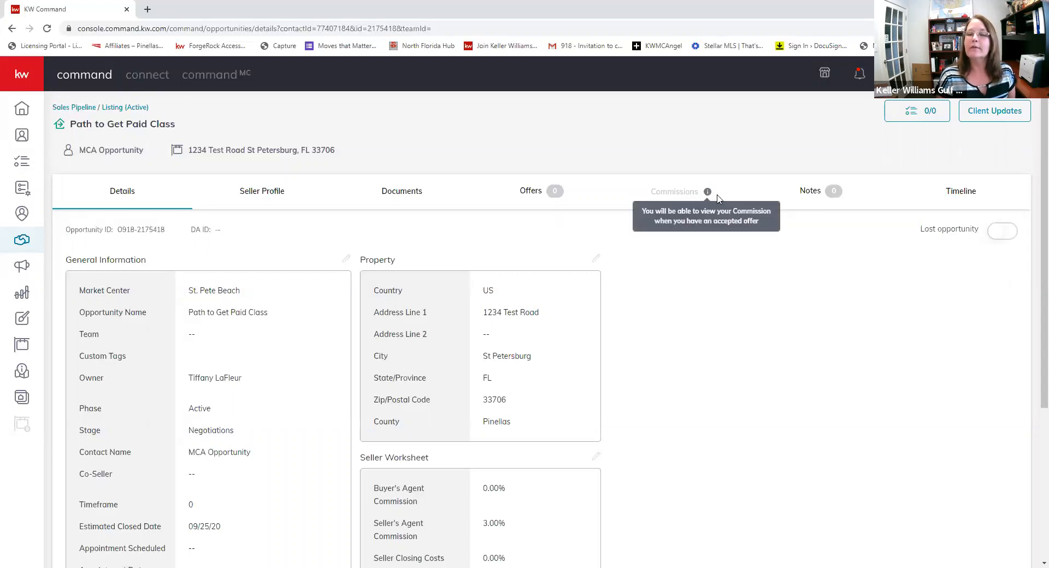
mouse_move(708, 197)
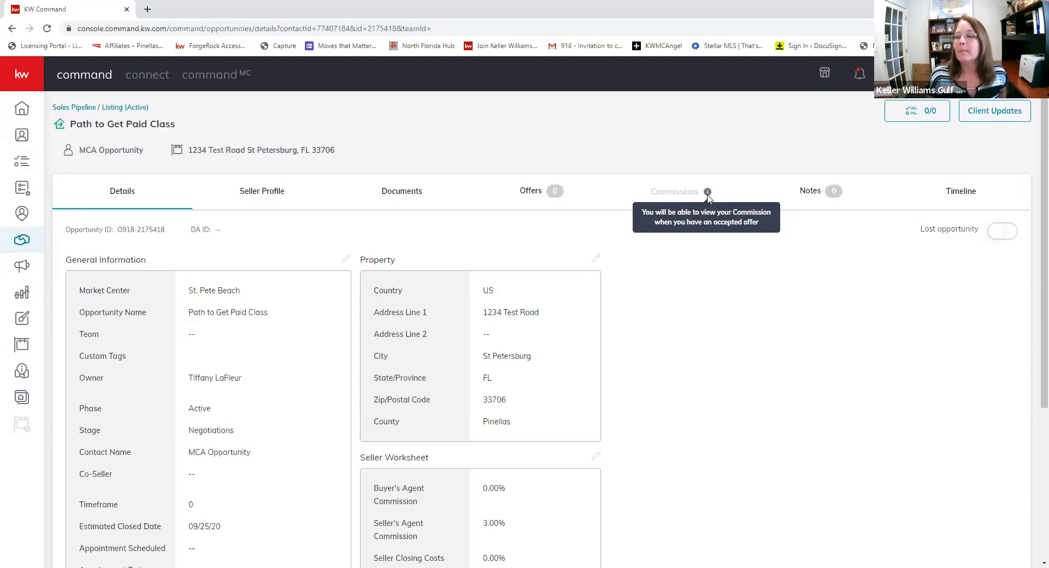
- Create a new offer named 'MCA Class Offer' on the listing's Offers tab
click(530, 196)
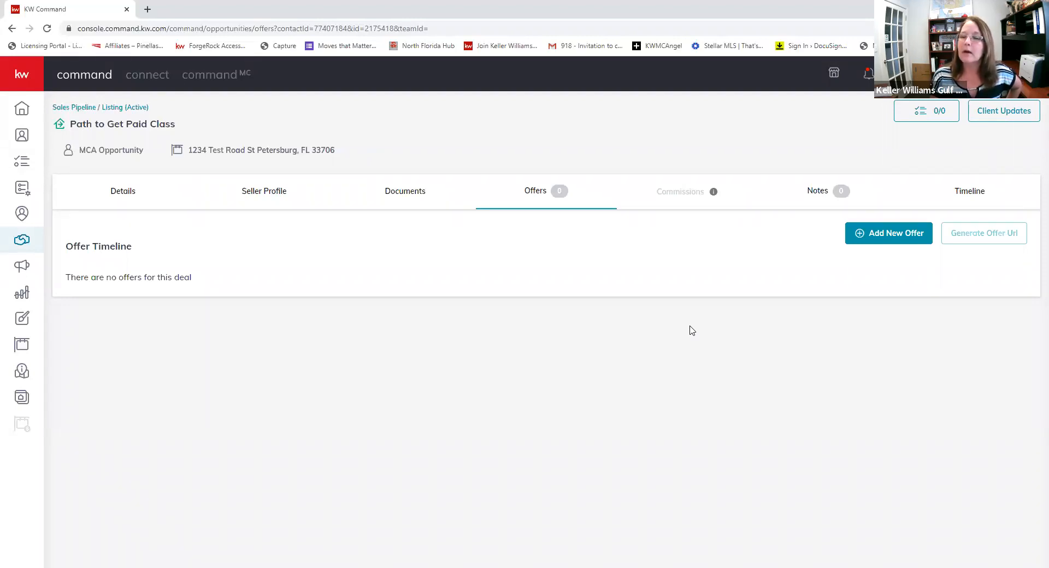
click(888, 238)
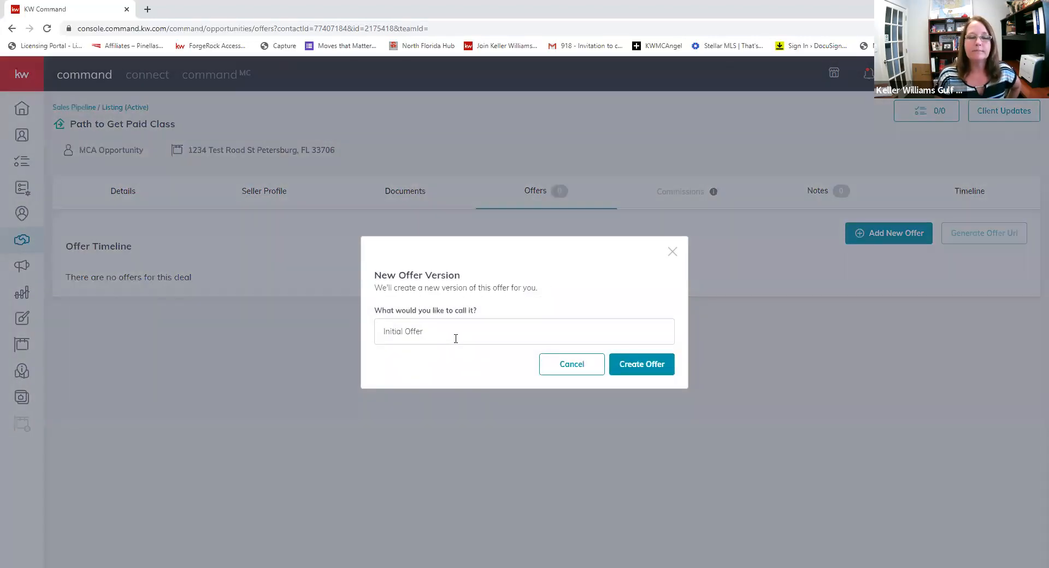
click(456, 338)
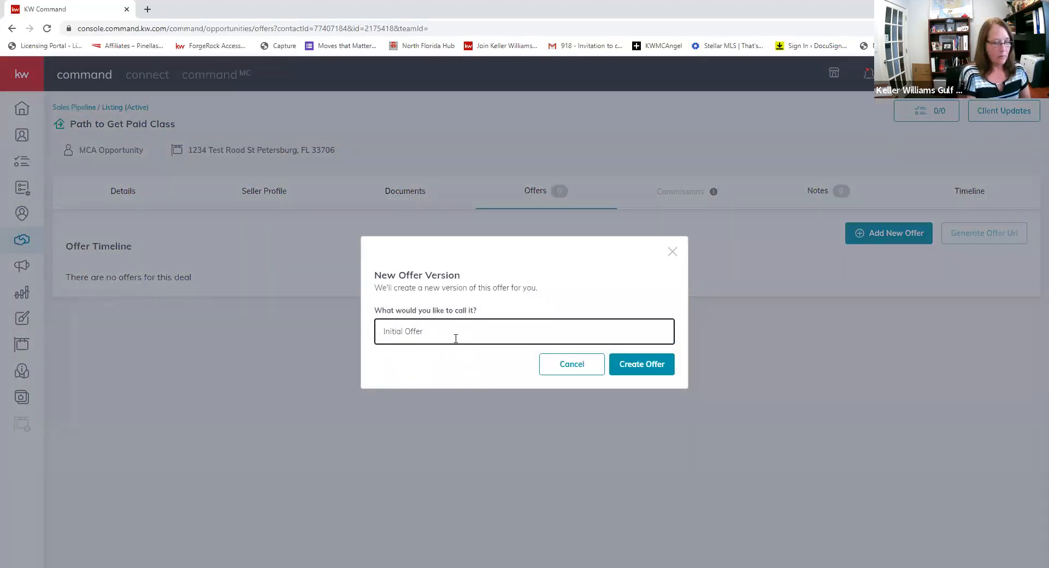
key(BackSpace)
key(BackSpace)
key(BackSpace)
key(BackSpace)
key(BackSpace)
key(BackSpace)
key(BackSpace)
key(BackSpace)
key(BackSpace)
key(BackSpace)
key(BackSpace)
key(BackSpace)
text(MCA Class Offer)
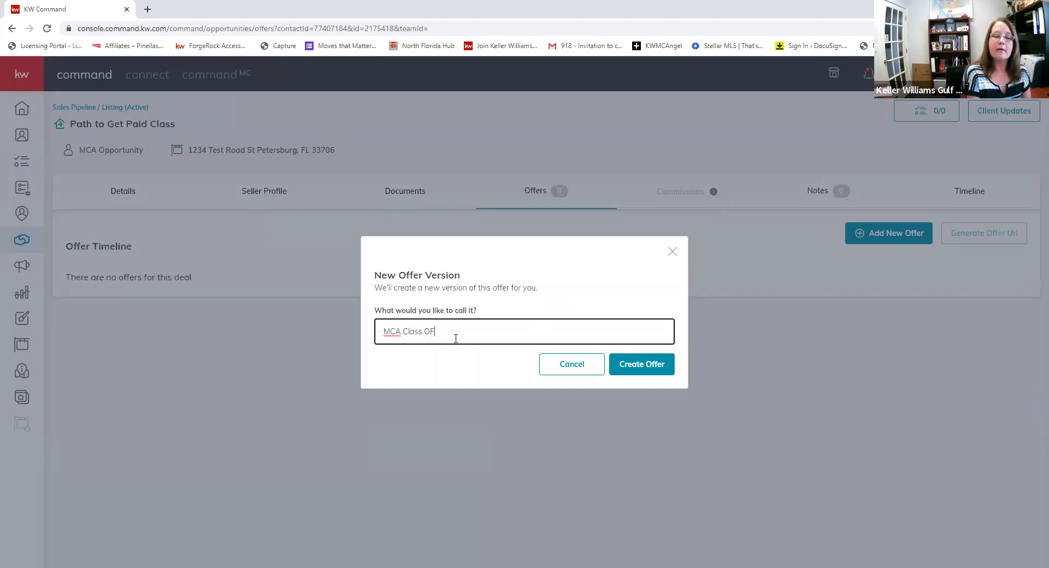
key(BackSpace)
key(BackSpace)
key(BackSpace)
key(BackSpace)
text(ffer)
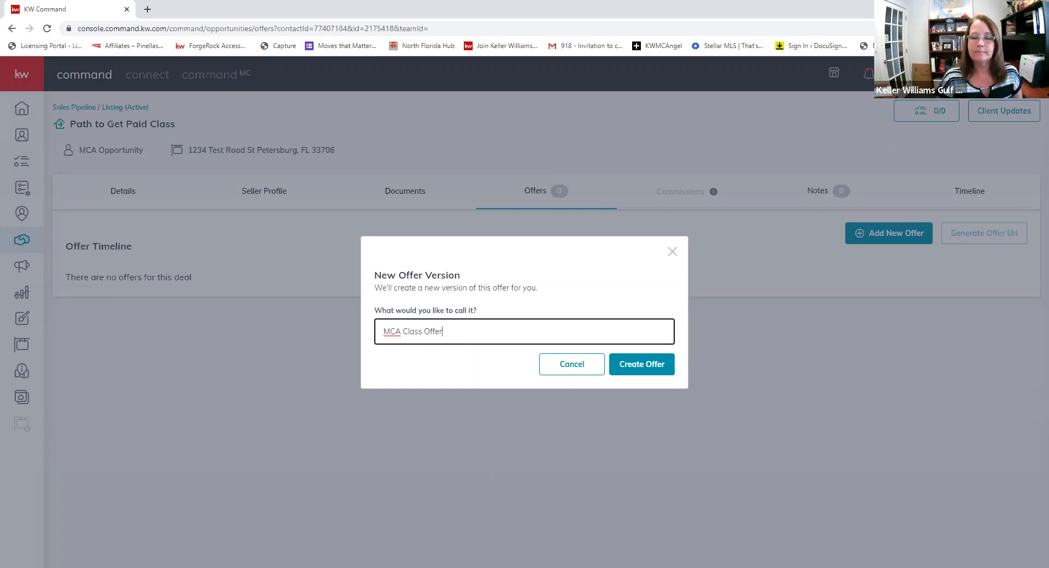
click(632, 361)
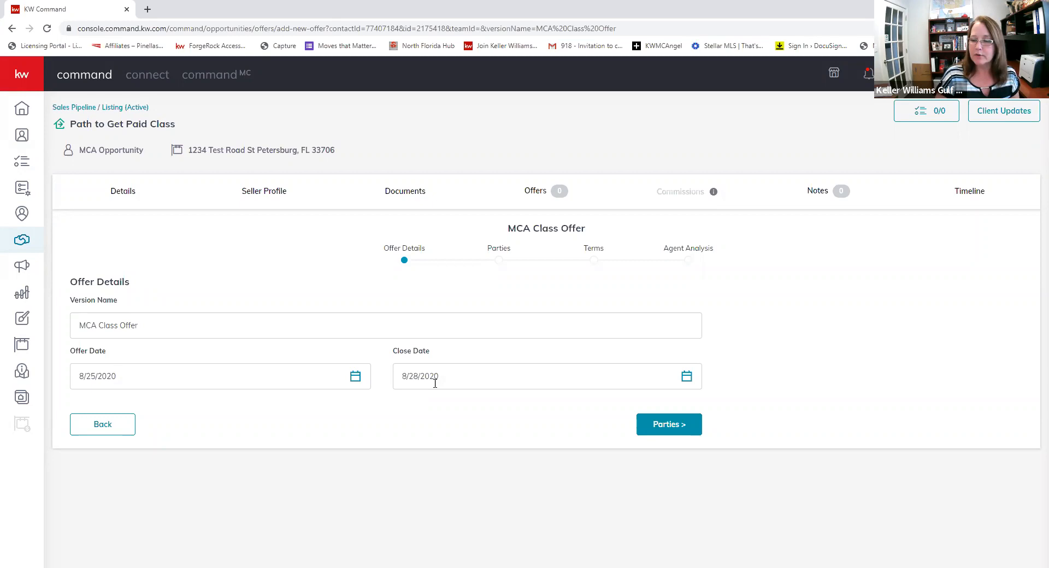
- Enter 'Buyer' as the buyer's name on the offer's Parties step
click(661, 428)
scroll(252, 328, down, 3)
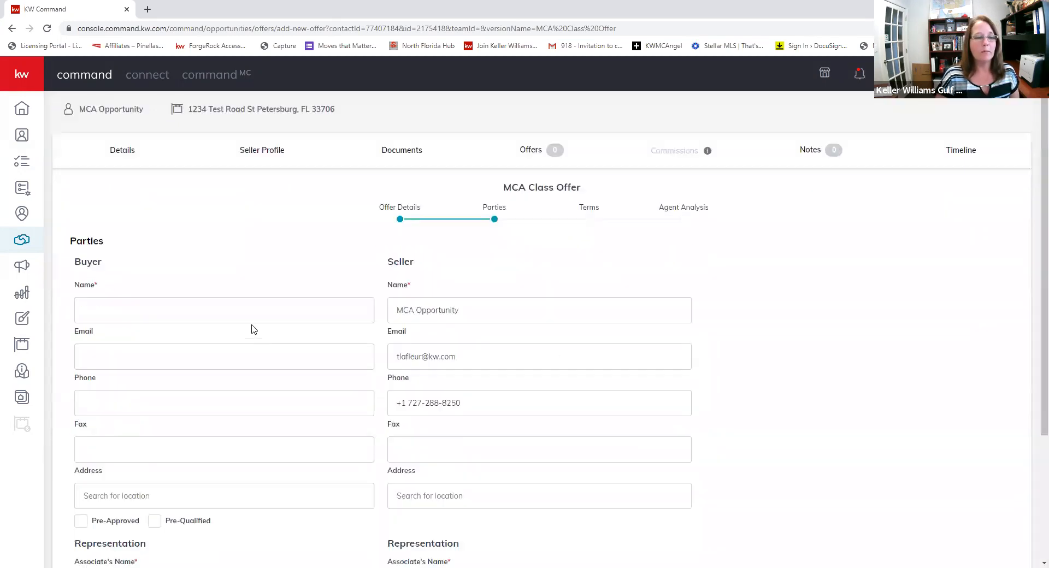
click(119, 187)
text(Buer)
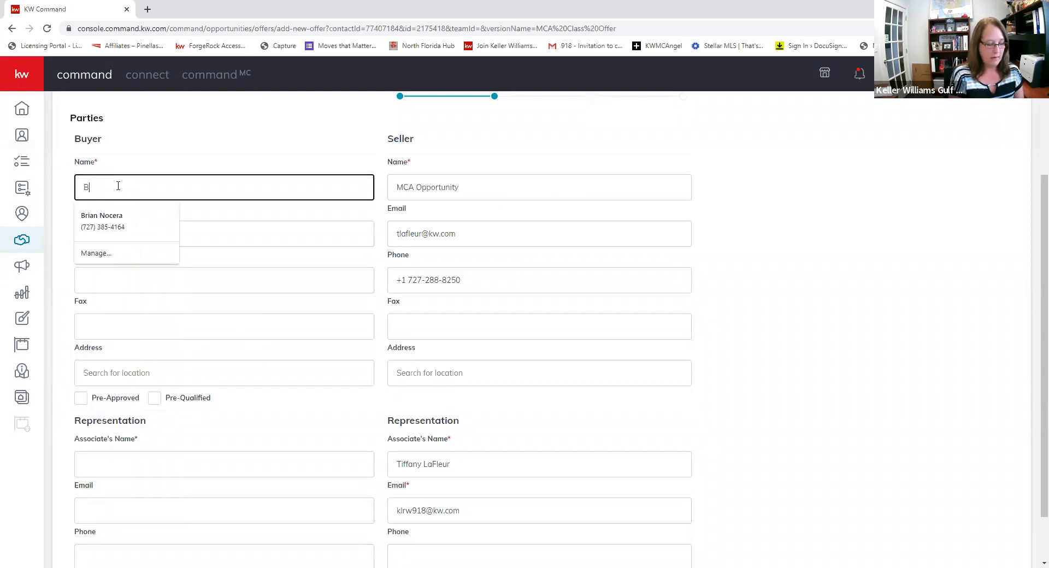
key(BackSpace)
key(BackSpace)
text(yer)
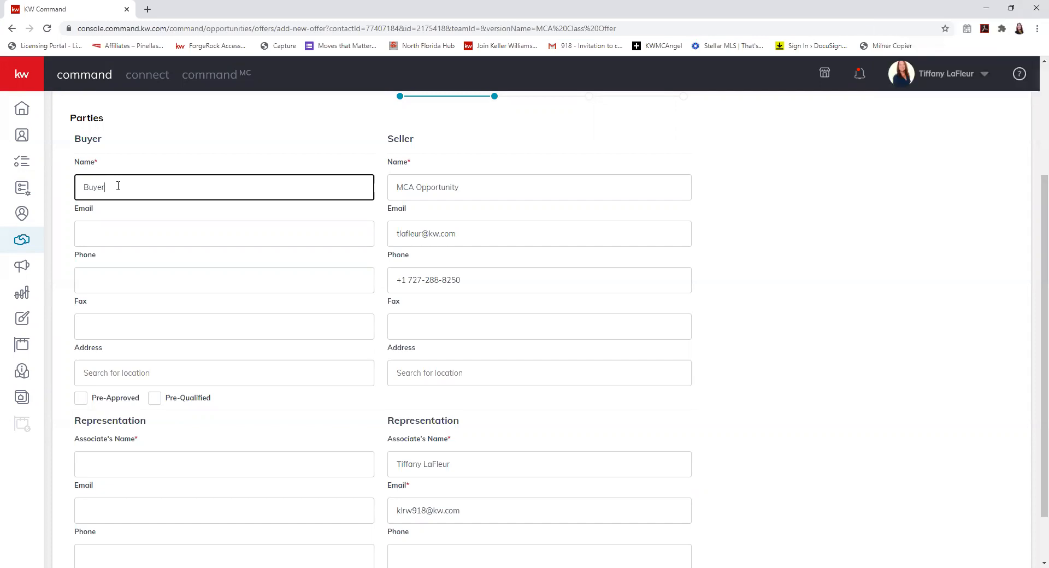
key(Tab)
key(Tab)
key(Tab)
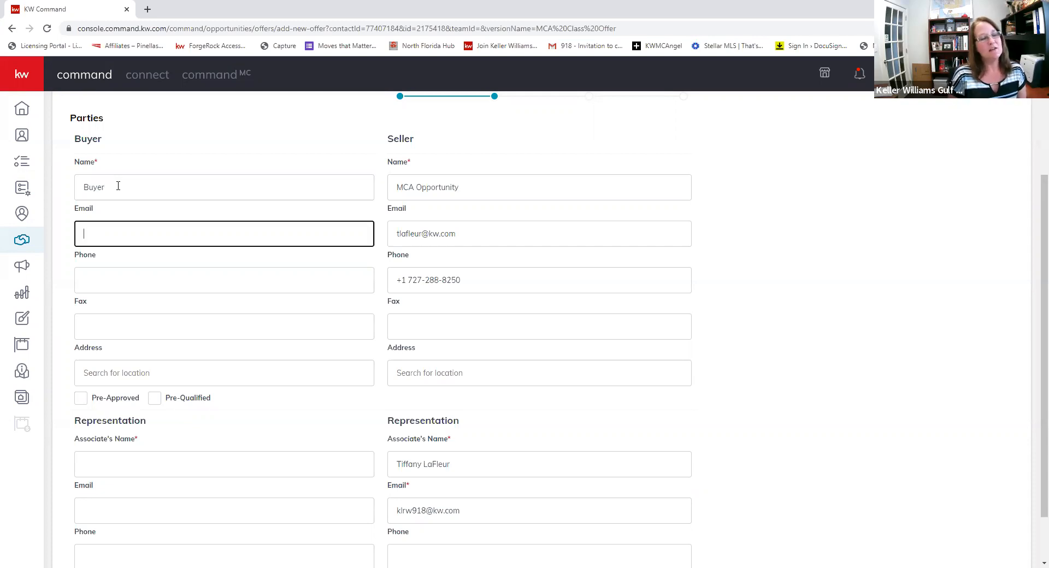
click(90, 163)
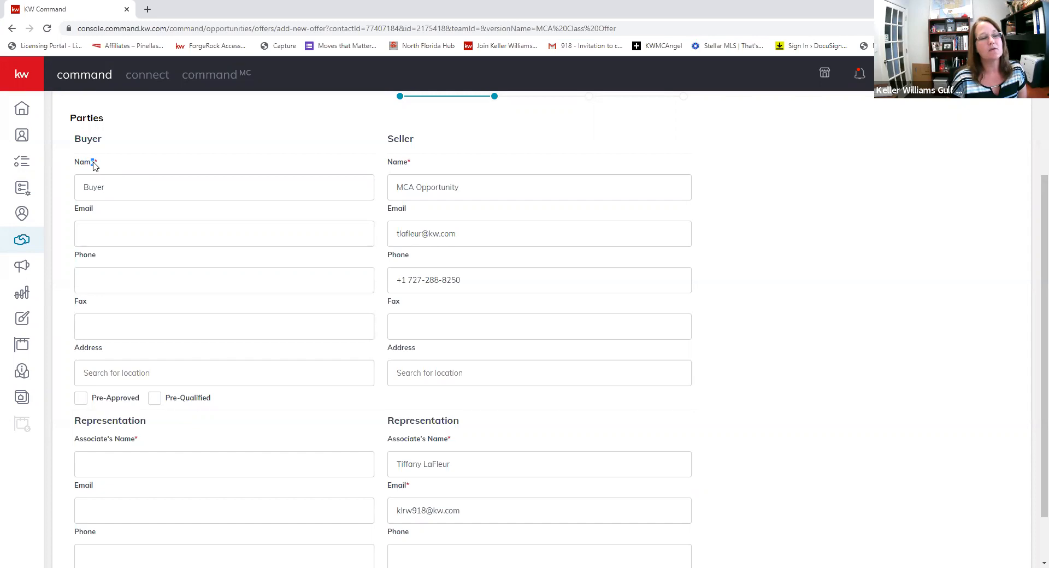
click(122, 229)
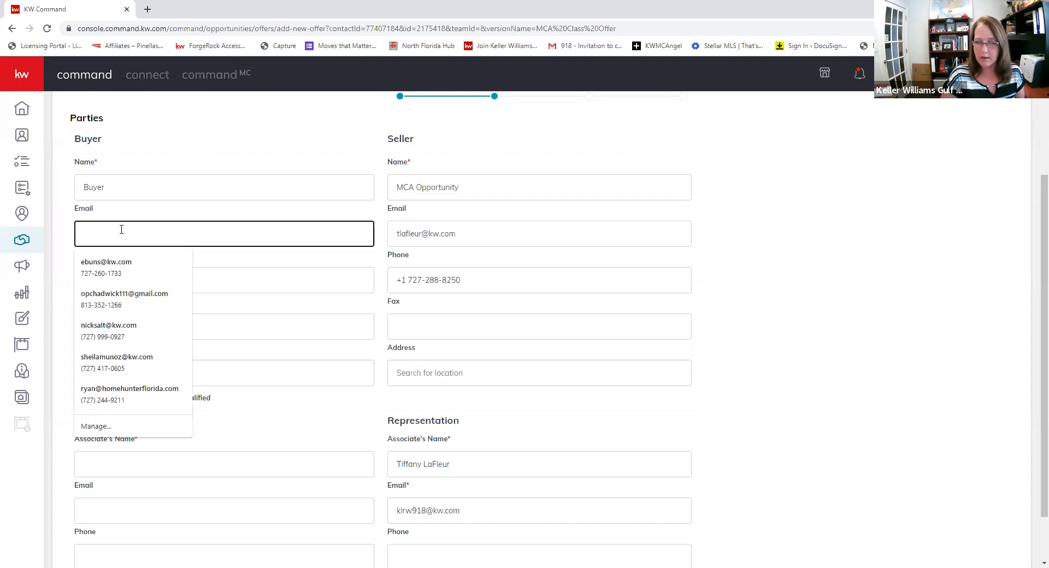
click(221, 283)
click(239, 326)
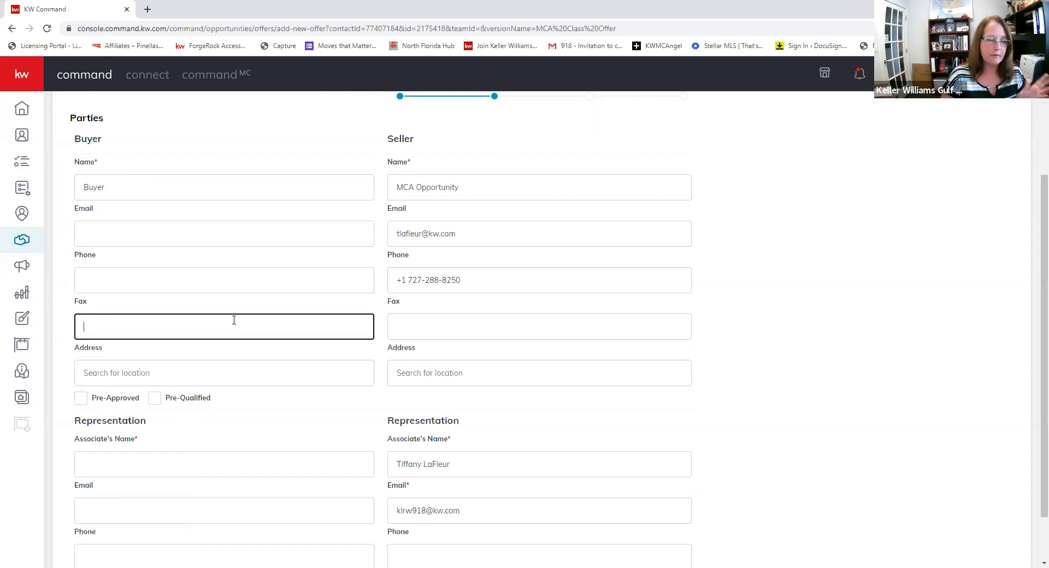
scroll(230, 356, down, 1)
click(121, 314)
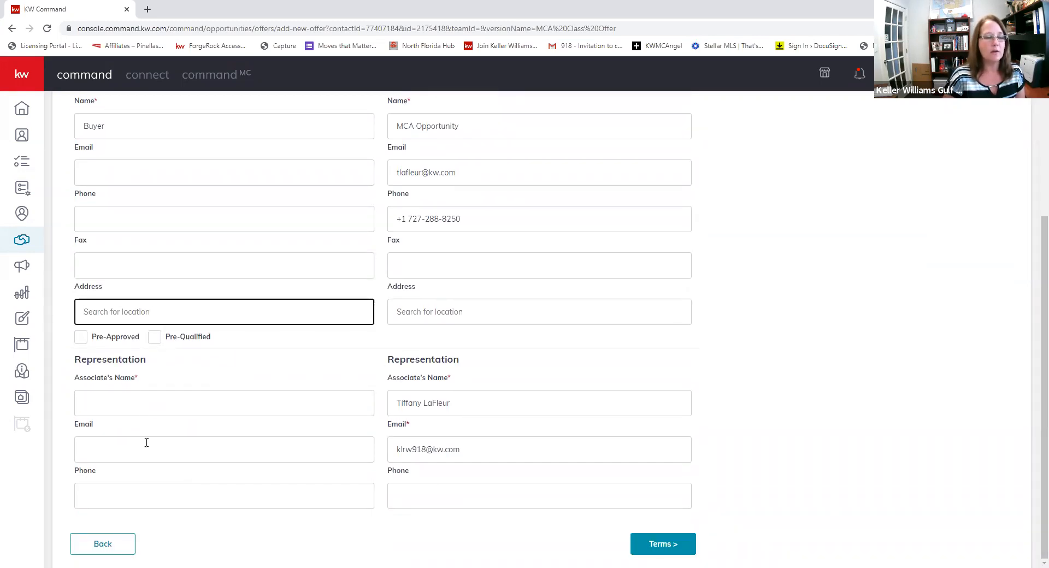
- Enter 'Buyers Agent' as the buyer's agent and continue to the Terms step
click(134, 408)
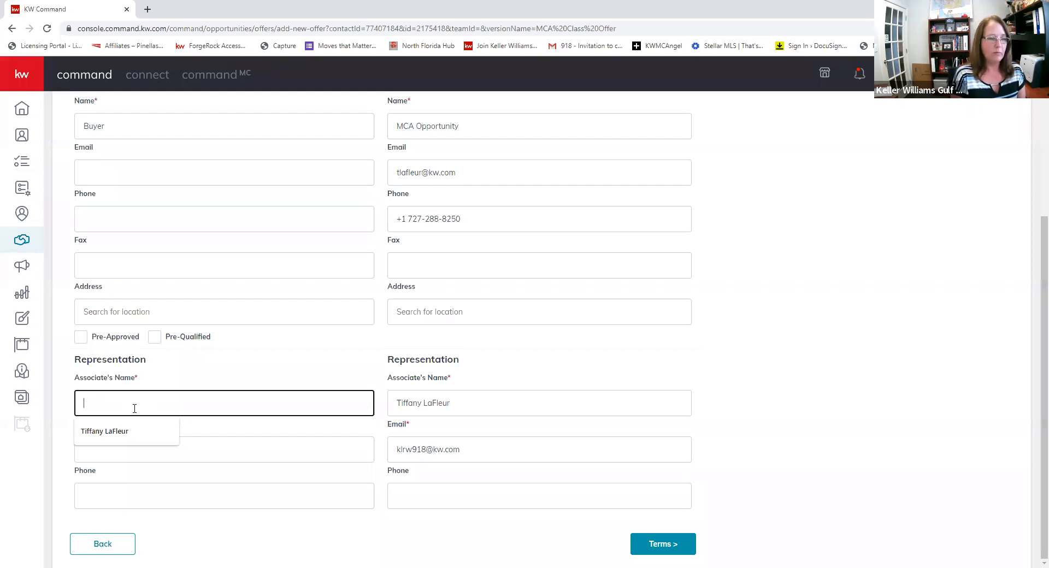
text(Buyers AGe)
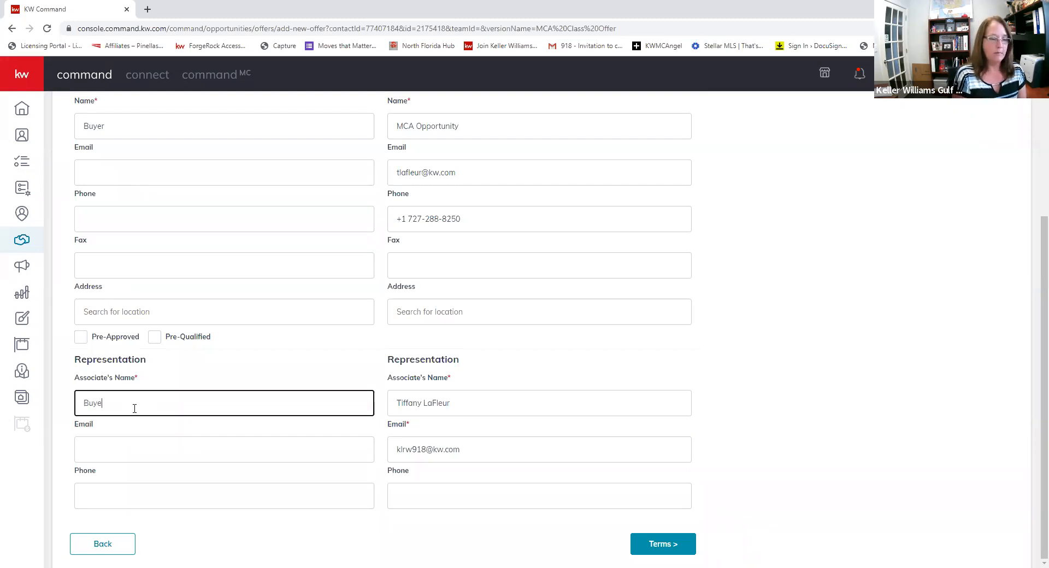
key(BackSpace)
key(BackSpace)
text(getn)
key(BackSpace)
text(nt)
key(Tab)
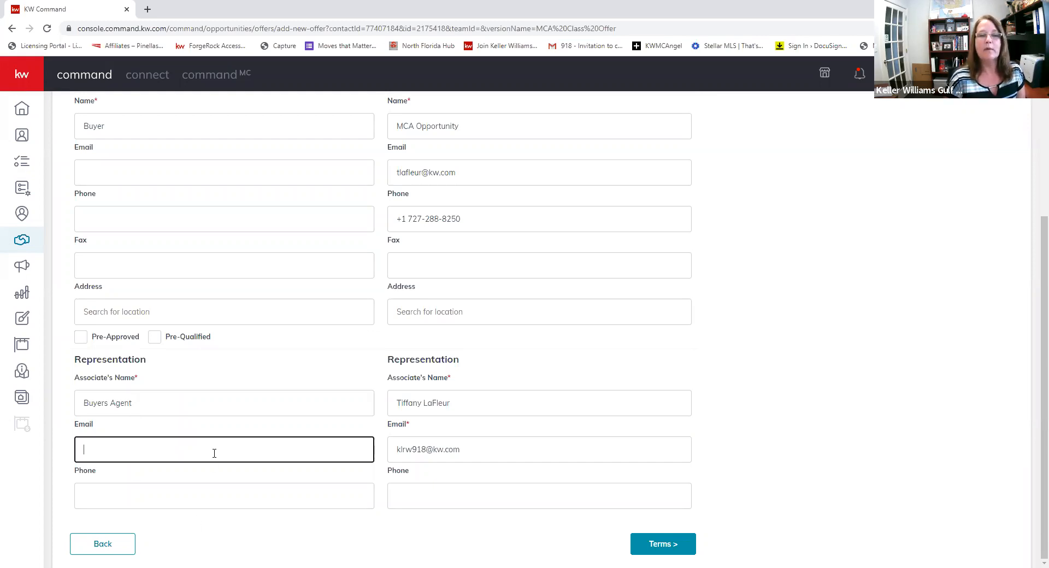
scroll(207, 432, up, 4)
scroll(235, 415, down, 3)
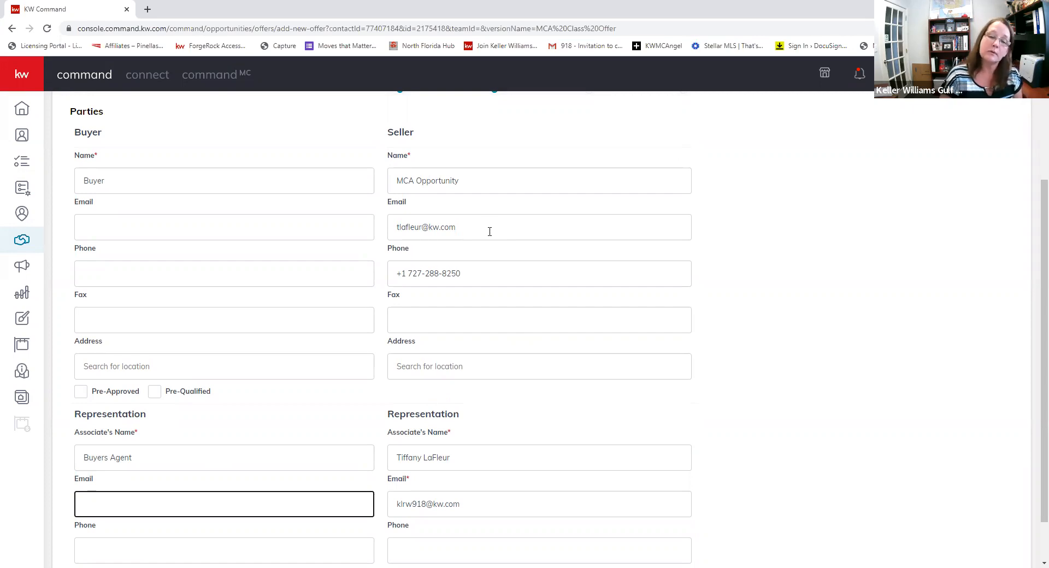
scroll(474, 279, down, 1)
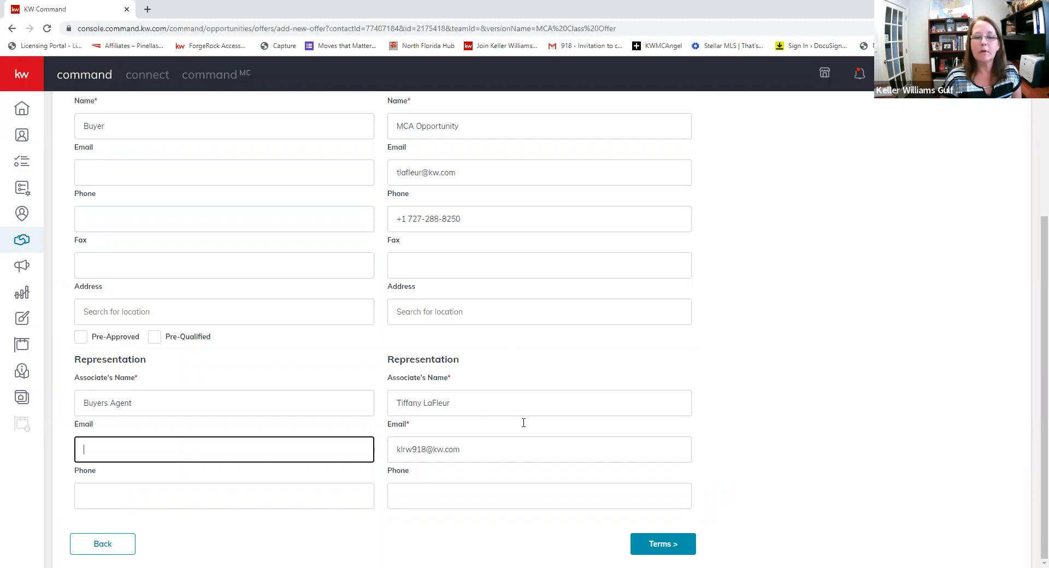
click(669, 550)
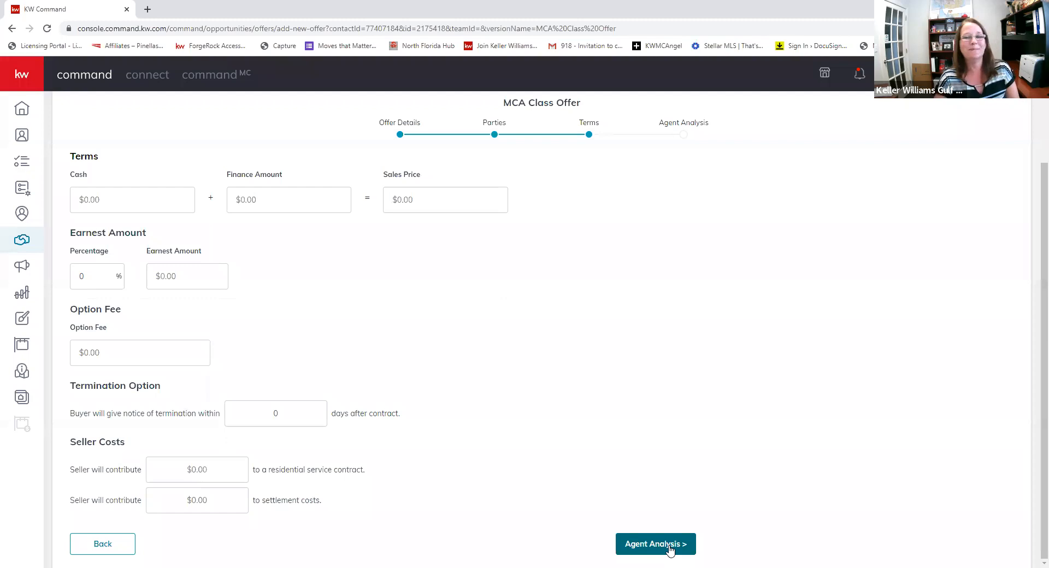
- Set the offer terms to $100,000 cash and $400,000 finance amount
click(127, 203)
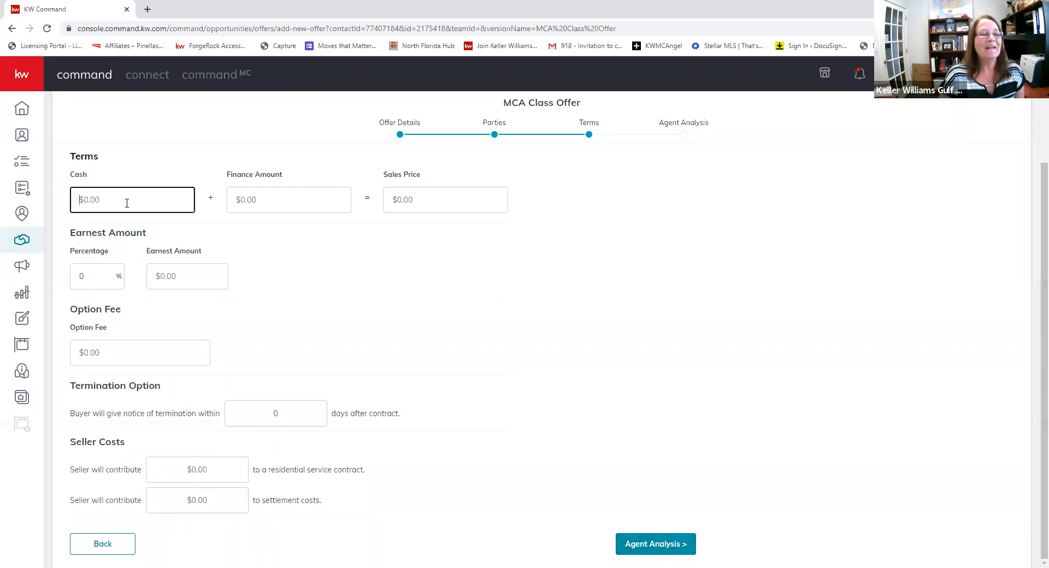
click(478, 208)
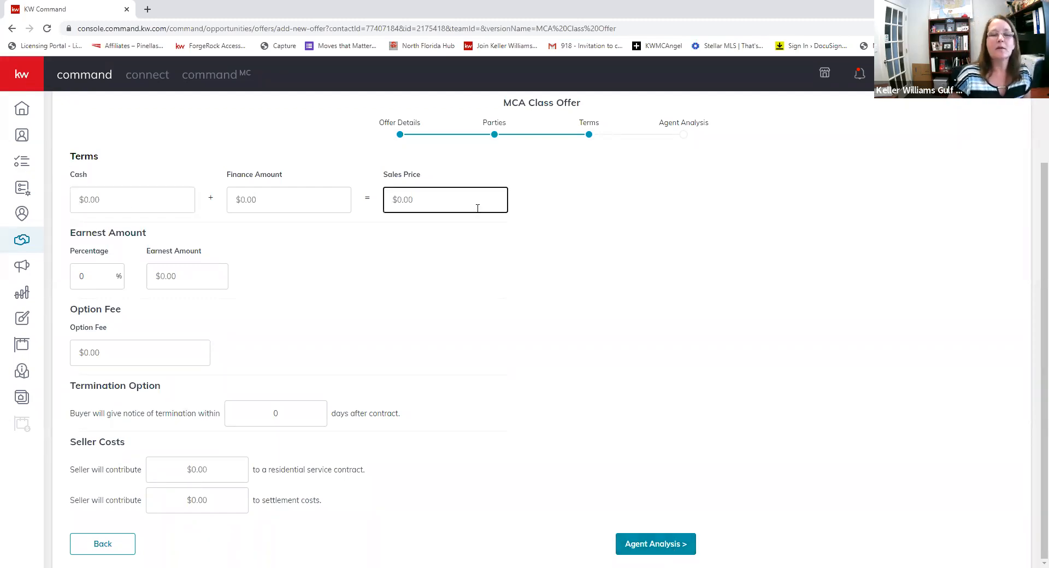
click(120, 202)
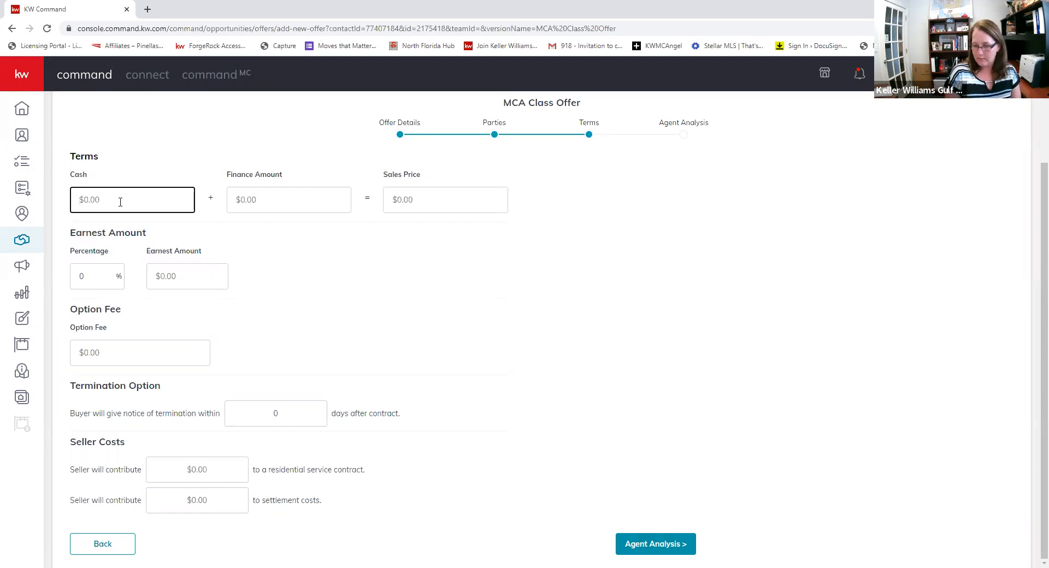
text(100000)
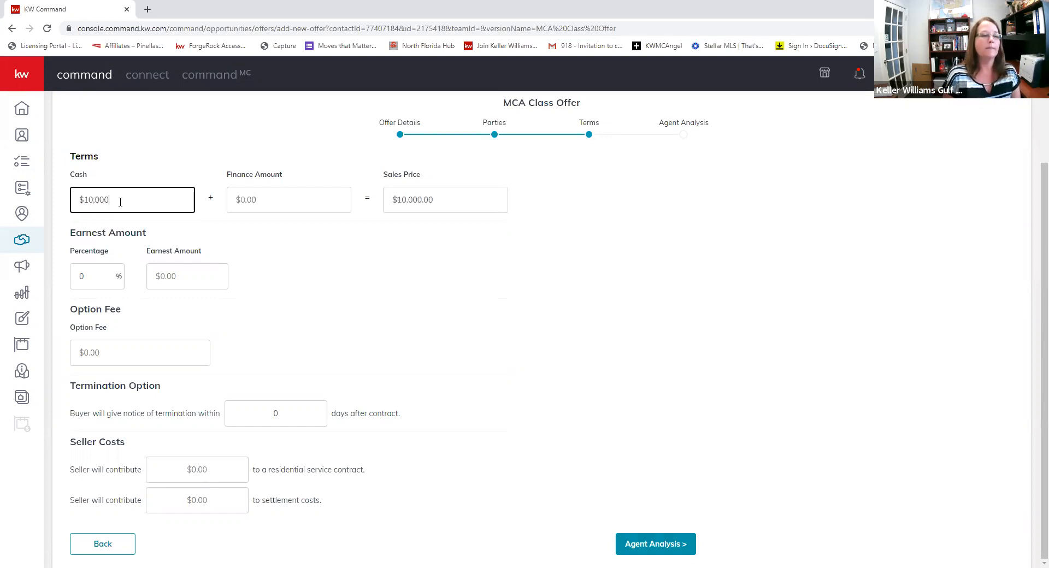
key(Tab)
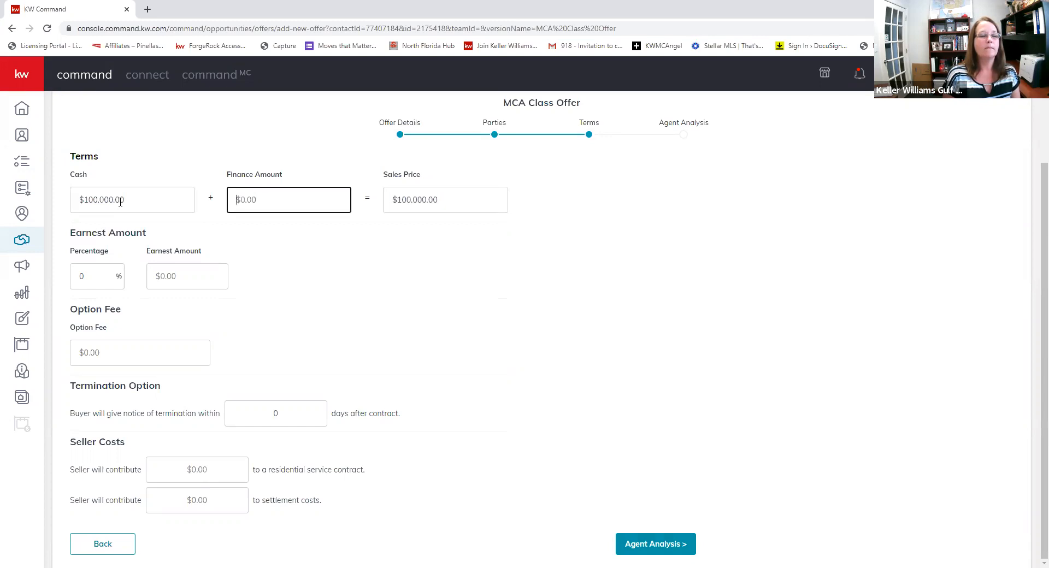
key(shift+Tab)
key(BackSpace)
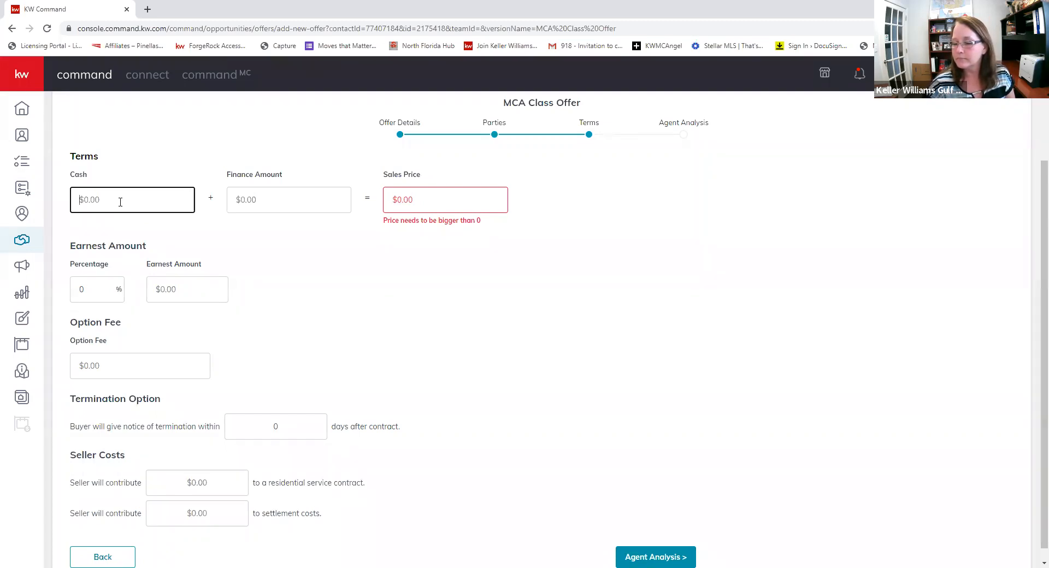
text(50,000.00)
key(Tab)
text(100,000)
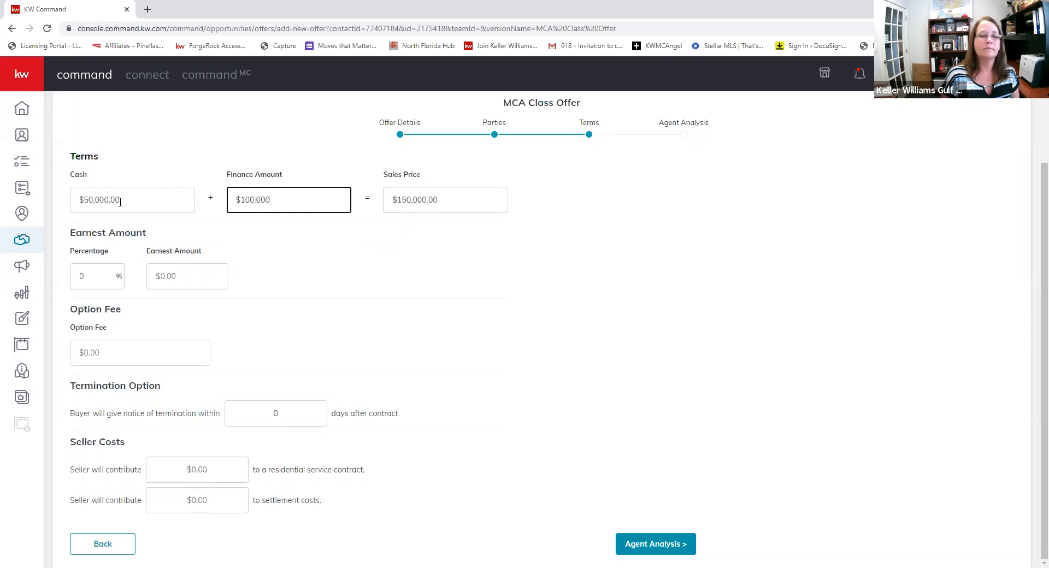
key(BackSpace)
key(BackSpace)
key(BackSpace)
key(BackSpace)
key(BackSpace)
key(BackSpace)
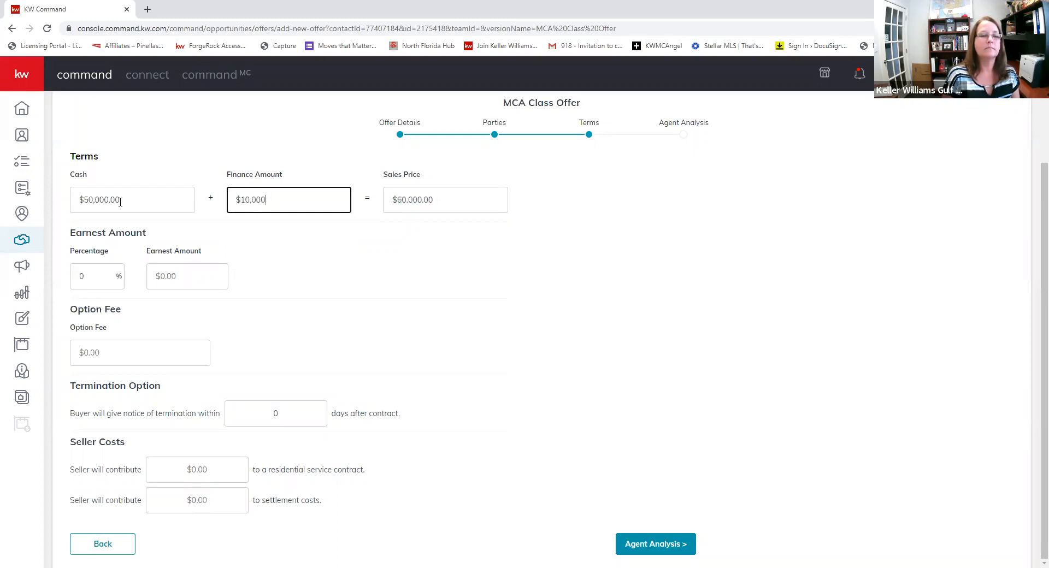
text(490,000)
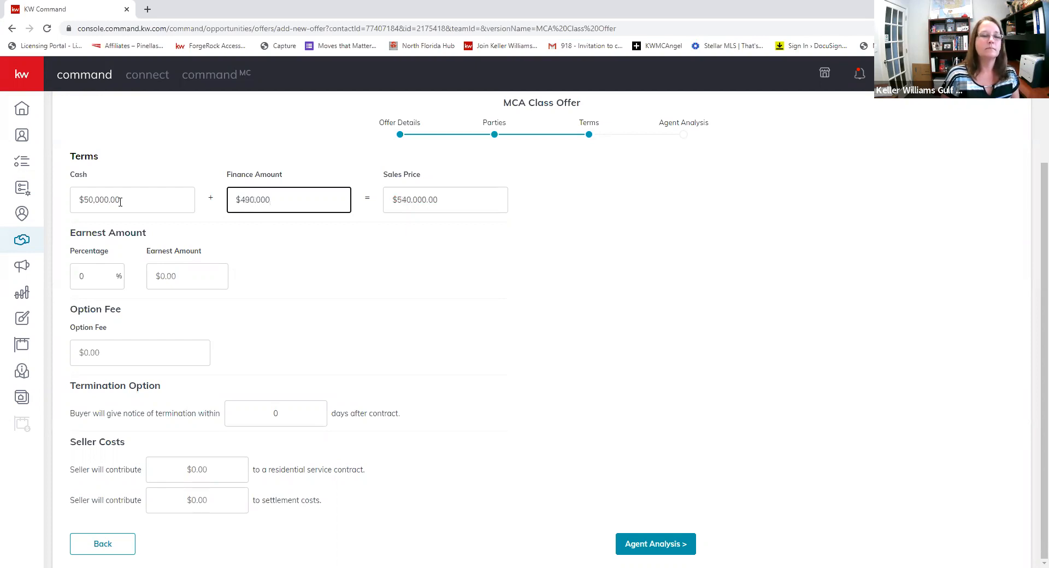
key(BackSpace)
key(BackSpace)
key(BackSpace)
key(BackSpace)
key(BackSpace)
key(BackSpace)
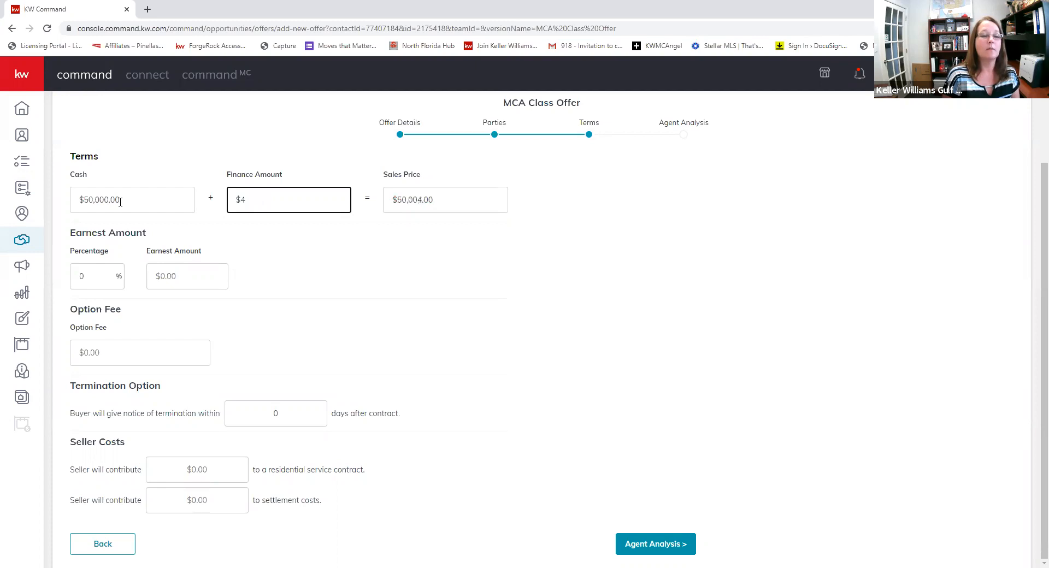
triple_click(120, 200)
key(BackSpace)
key(Tab)
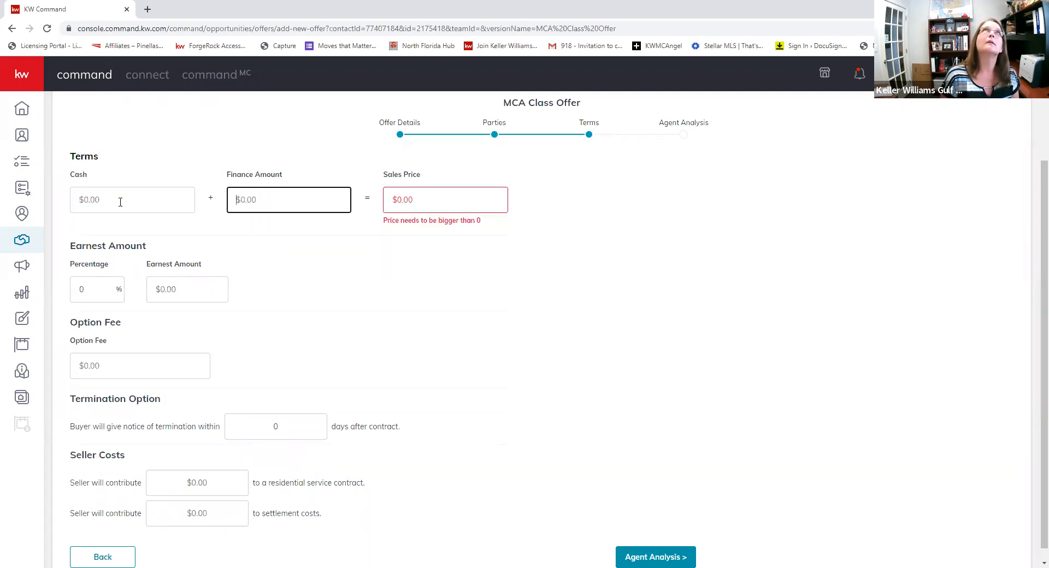
text(400)
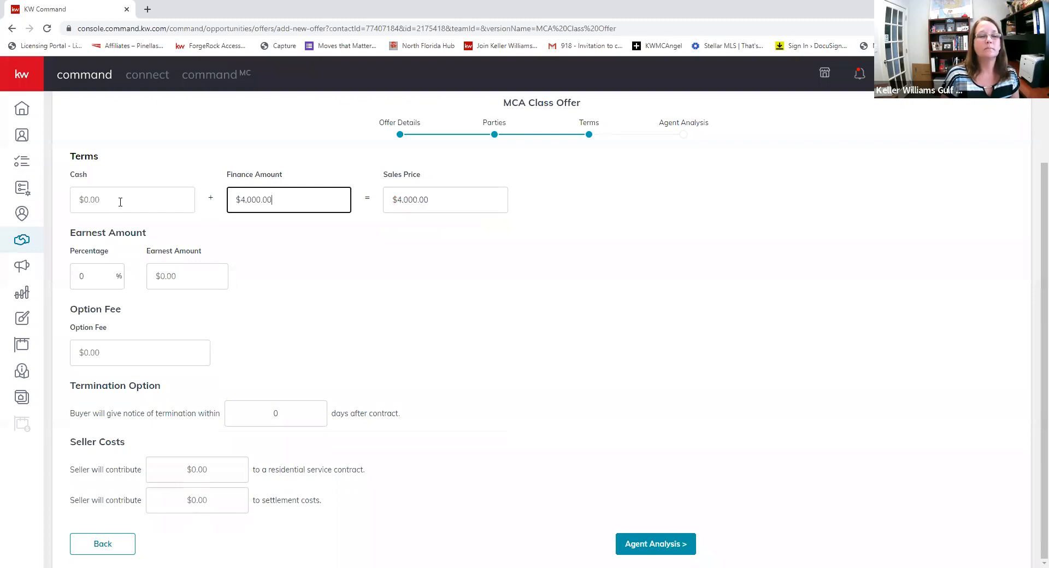
key(BackSpace)
key(BackSpace)
key(BackSpace)
key(BackSpace)
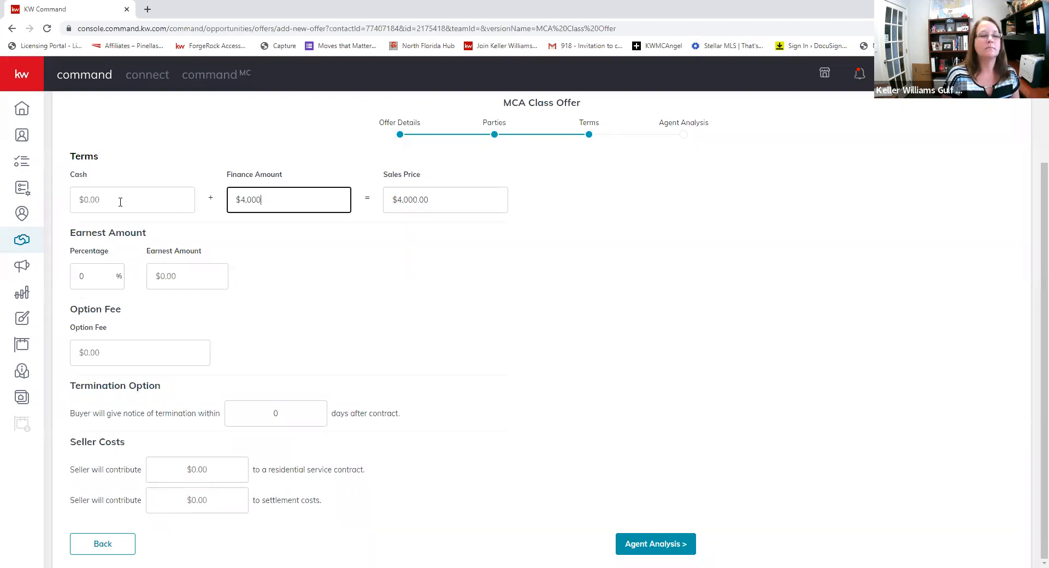
text(000)
click(120, 202)
text(100000)
- Set the earnest money amount to $5,000.00
key(Tab)
key(Tab)
key(Tab)
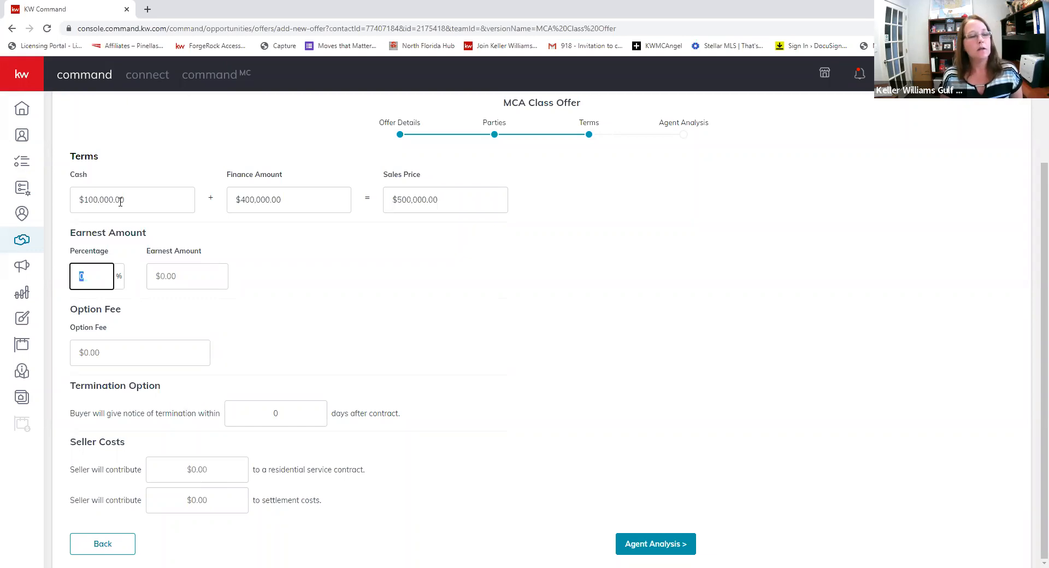
key(Tab)
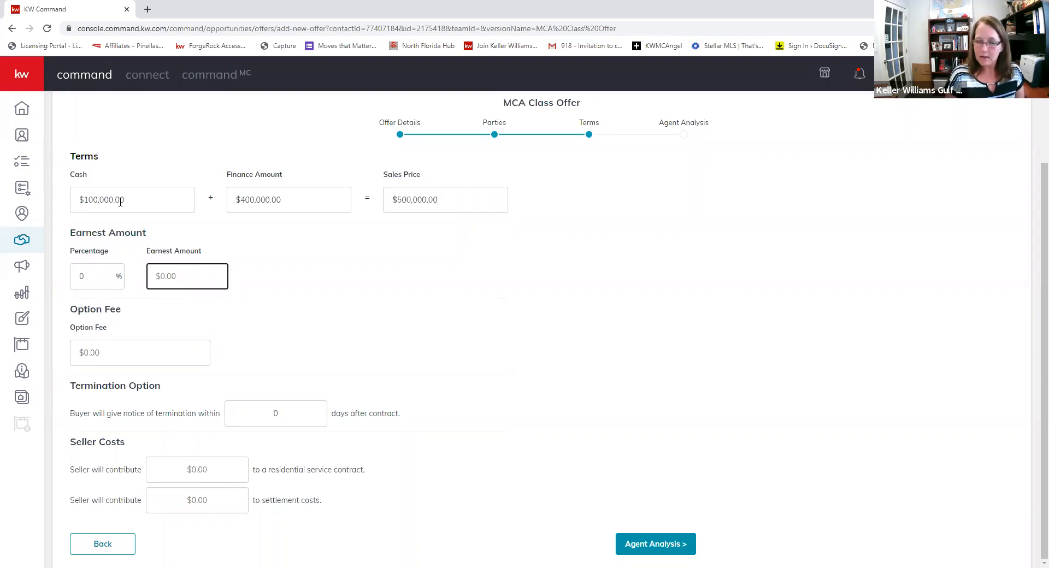
text(5,00)
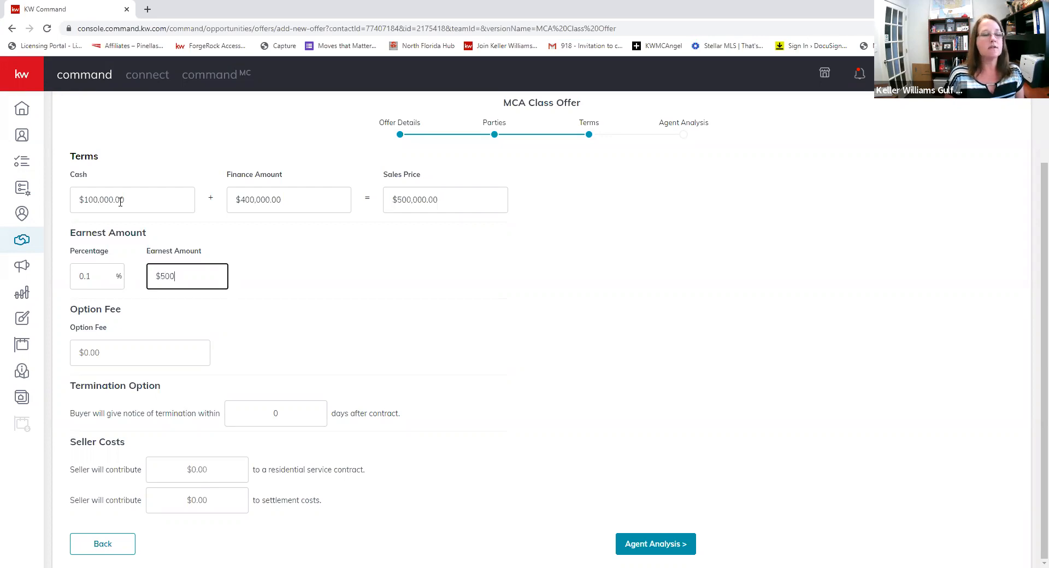
text(0)
text(.00)
key(Tab)
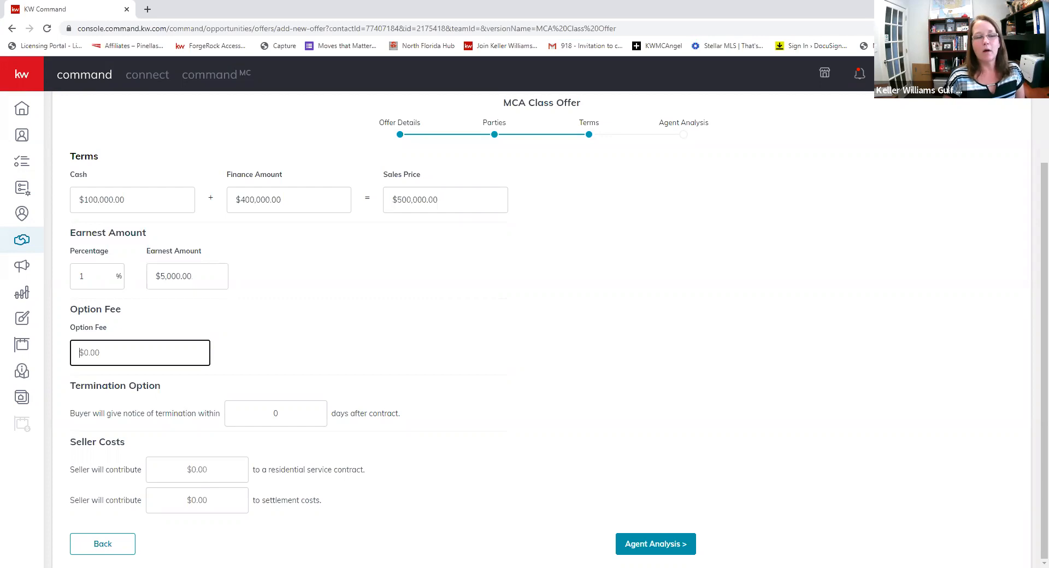
click(88, 271)
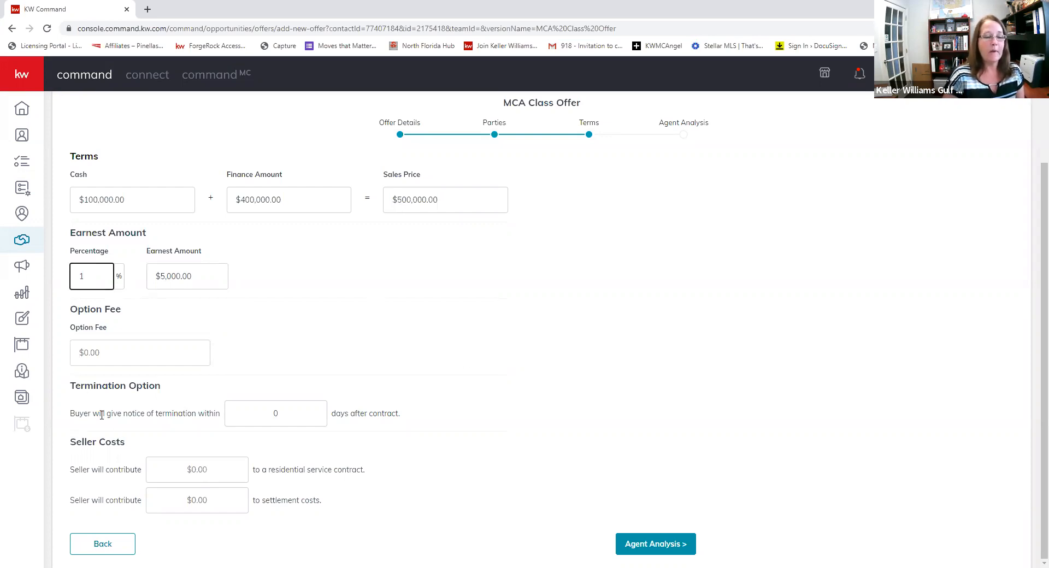
- Set the termination notice to 5 days and continue to Agent Analysis
click(278, 420)
text(5)
key(Tab)
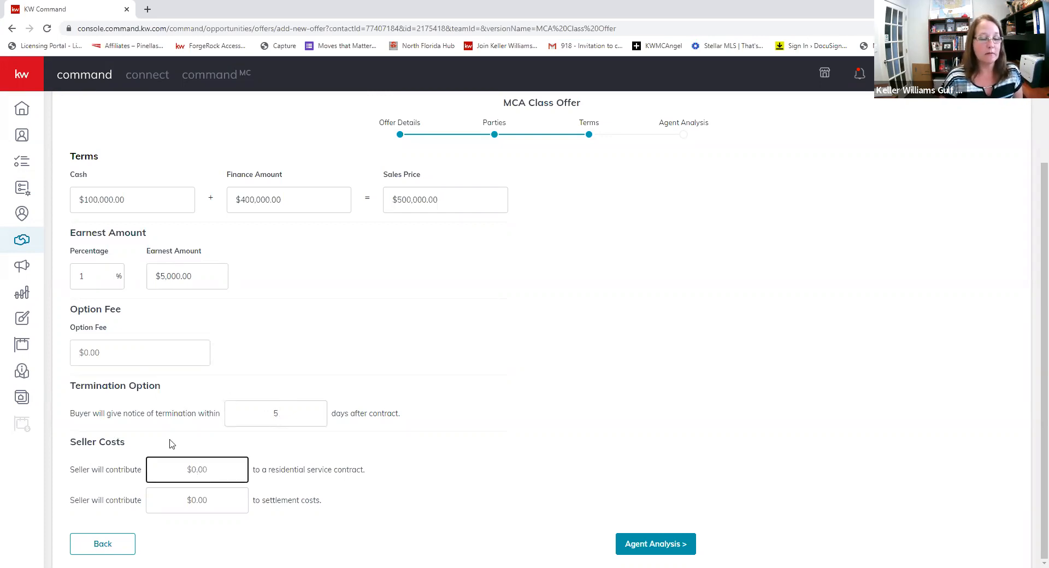
click(644, 549)
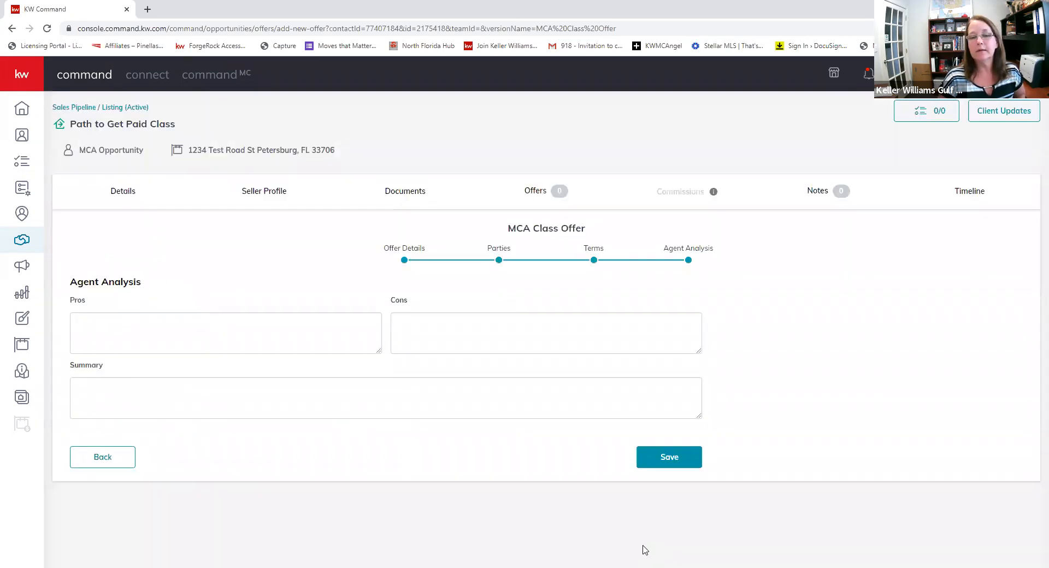
- Leave Pros, Cons and Summary blank and save the $500,000 MCA offer
click(133, 334)
click(471, 336)
click(239, 403)
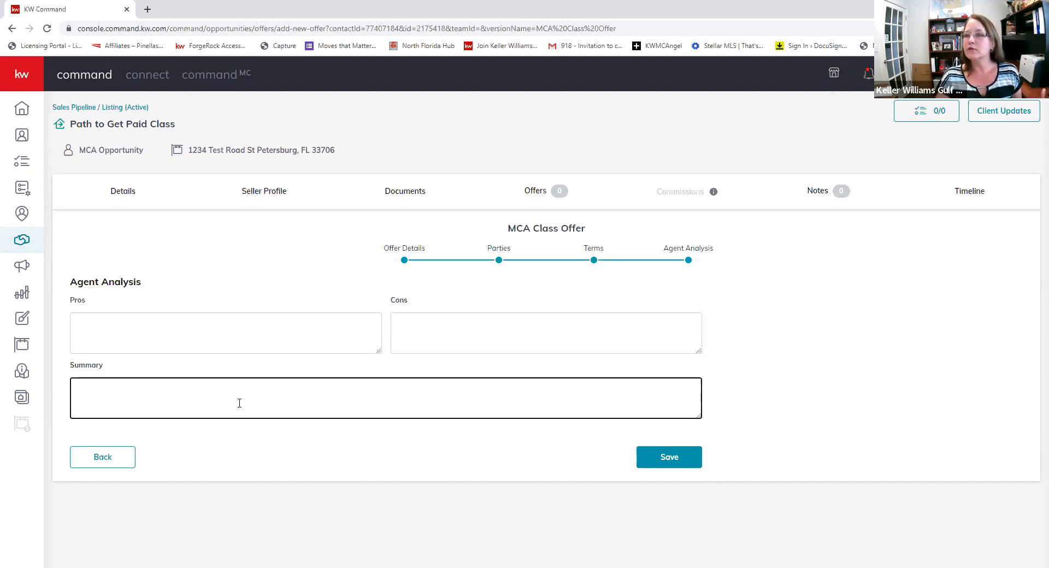
click(643, 453)
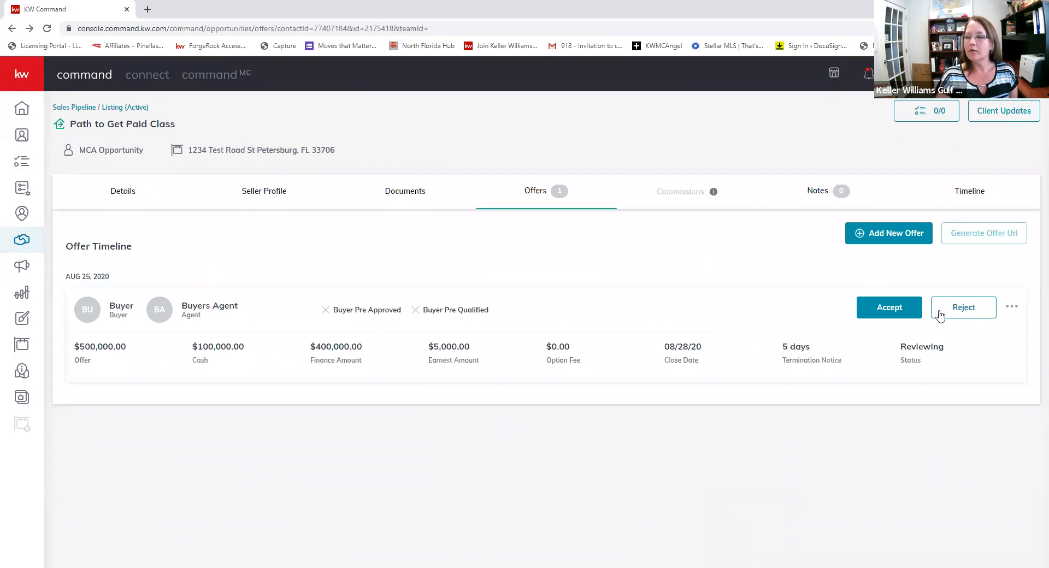
- Set the buyer's $500,000 offer response to Accepted after a brief rejection
click(880, 315)
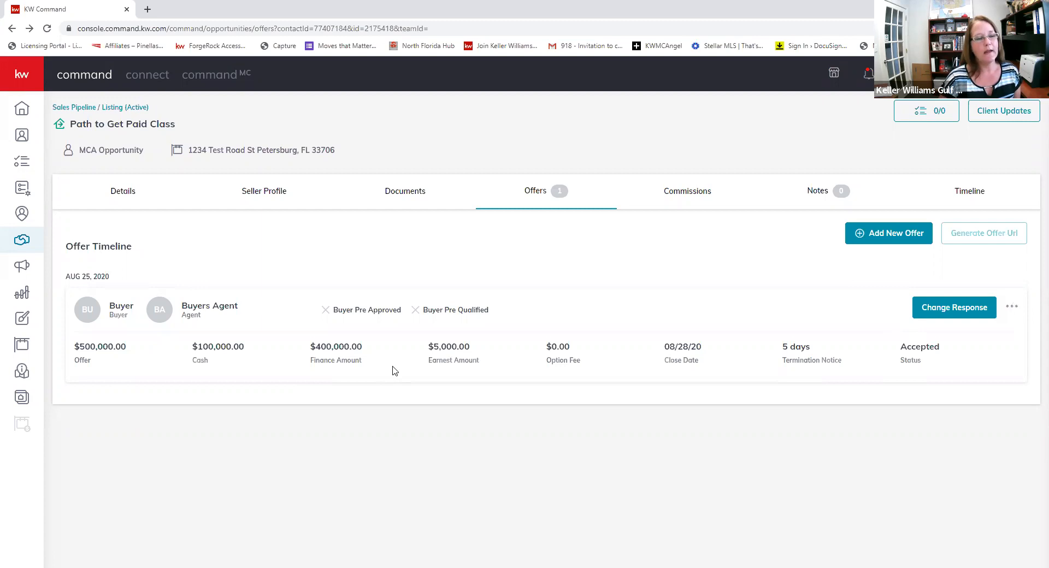
click(1013, 309)
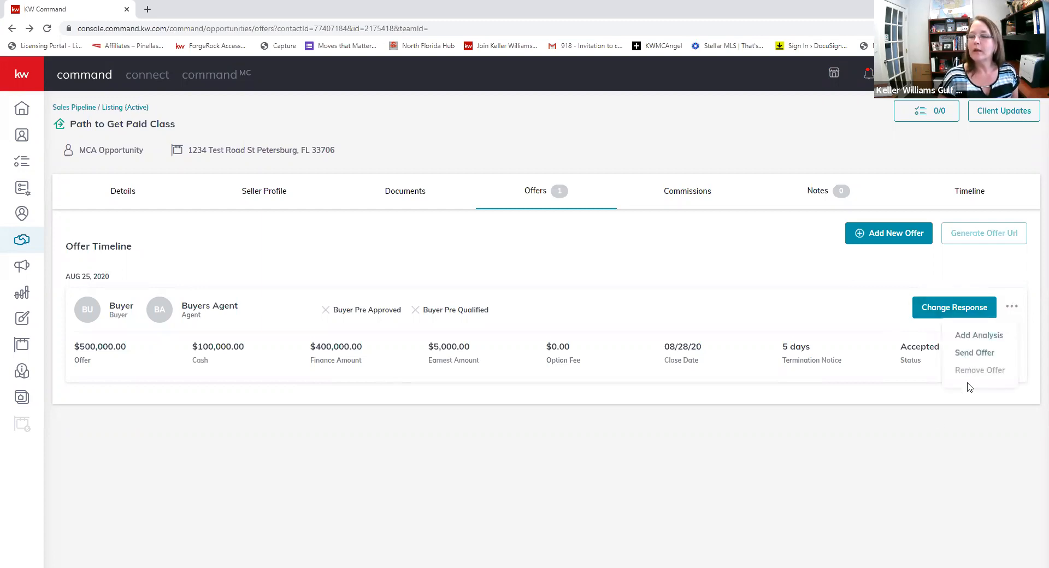
click(954, 311)
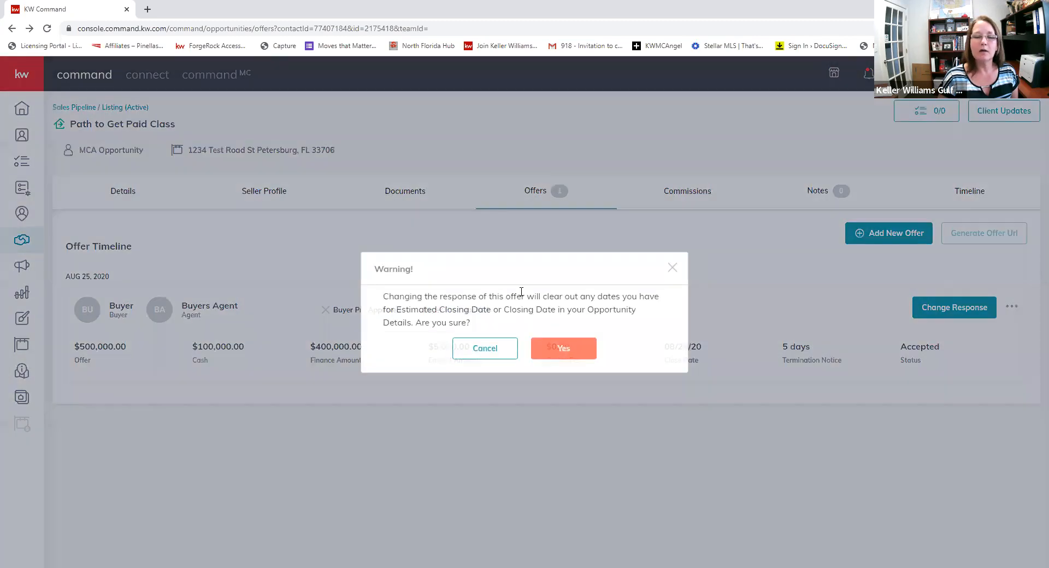
click(551, 349)
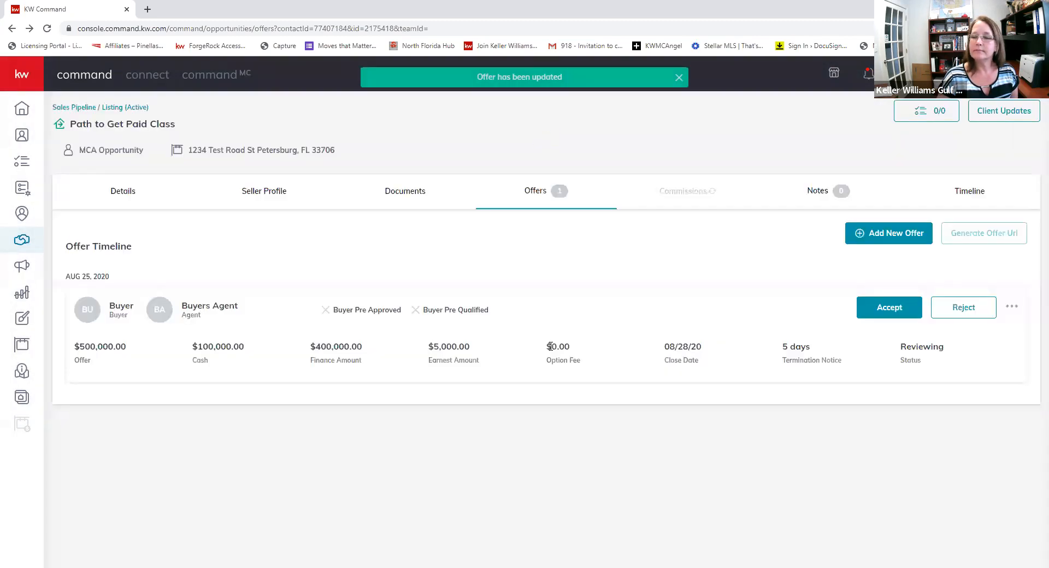
click(954, 309)
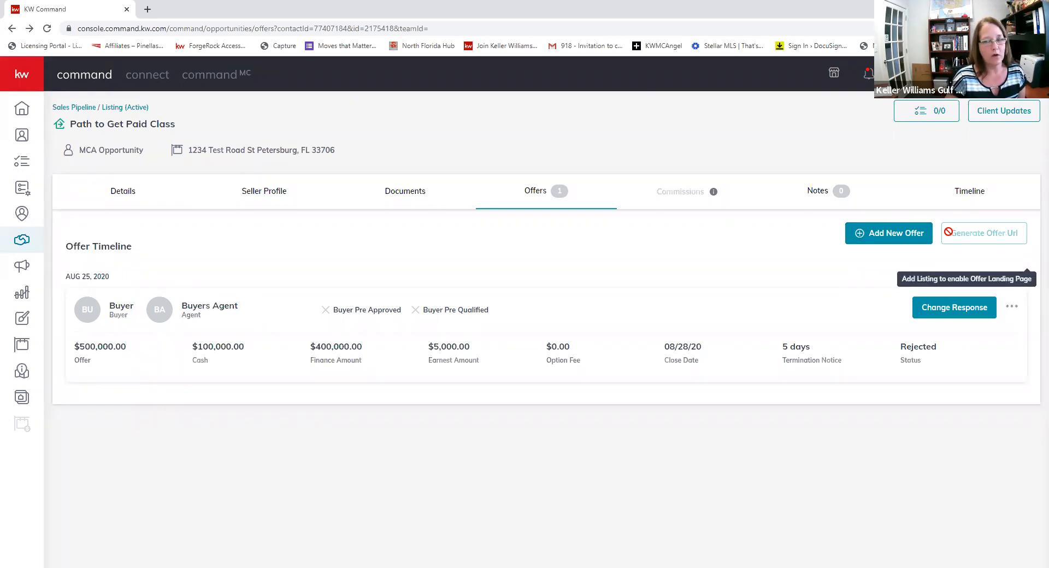
click(1012, 308)
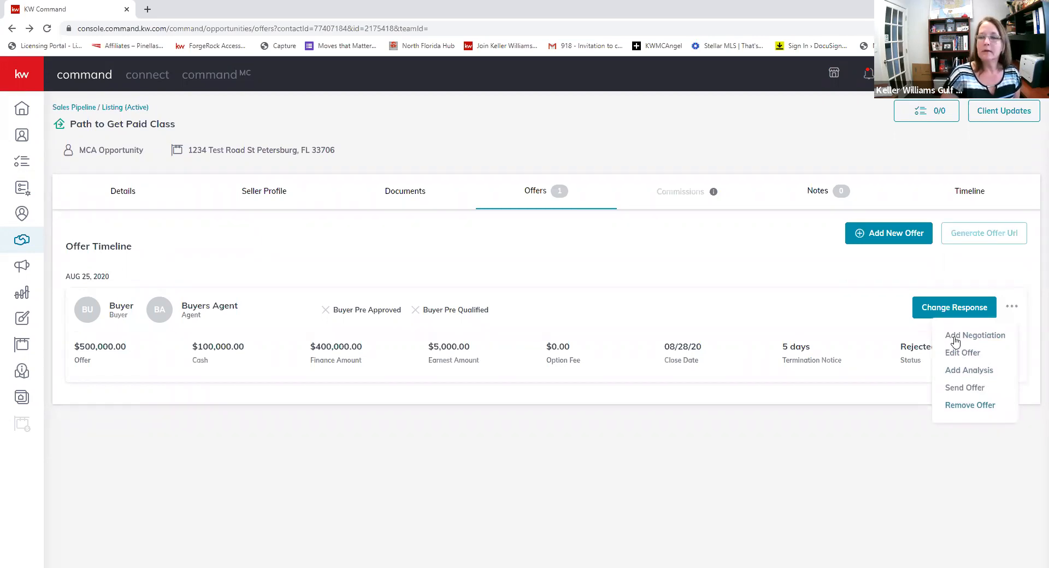
click(926, 309)
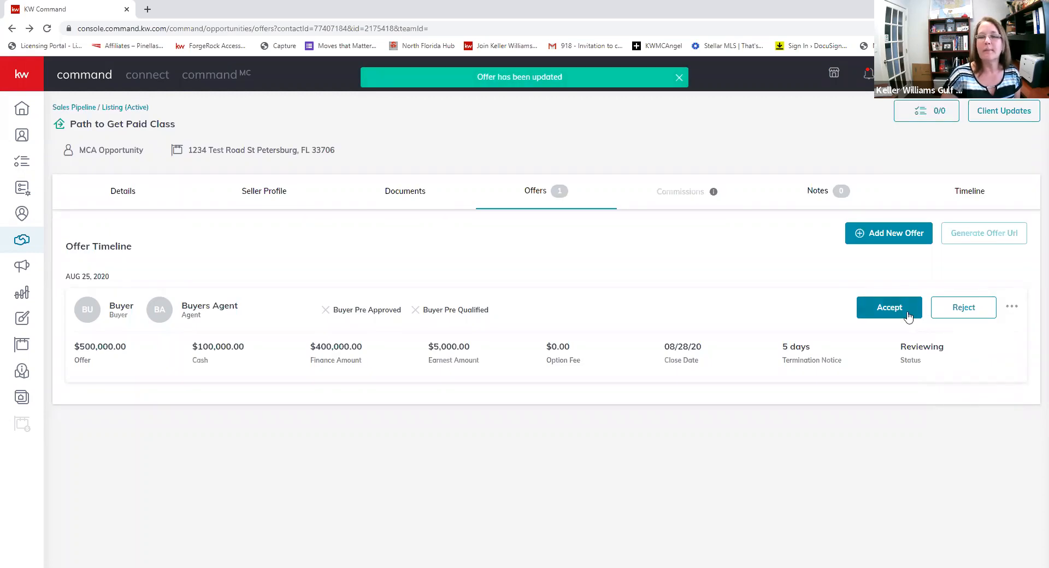
click(908, 316)
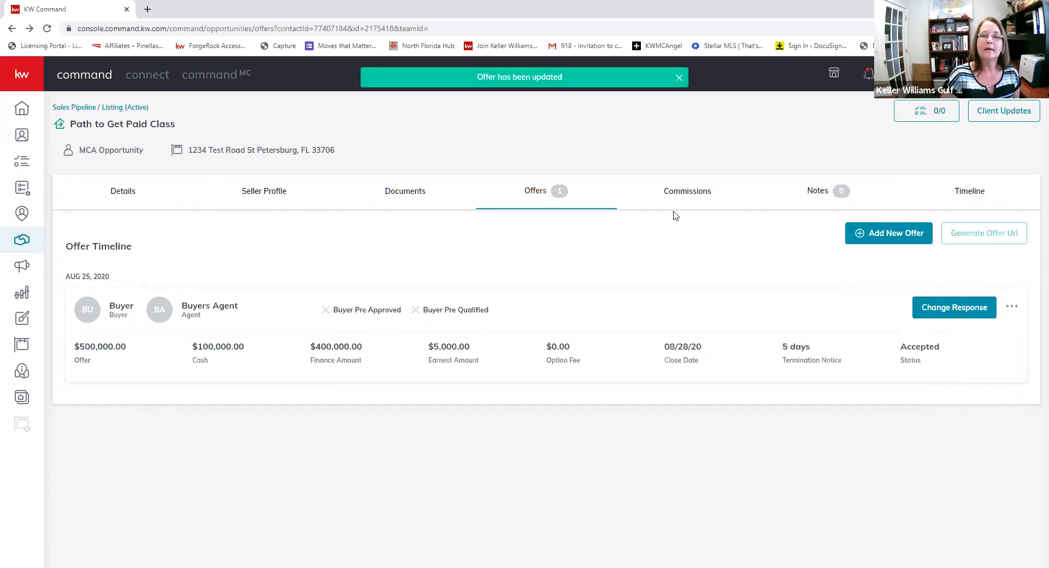
- Try a 2.5% commission rate in the commission's General Information
click(681, 190)
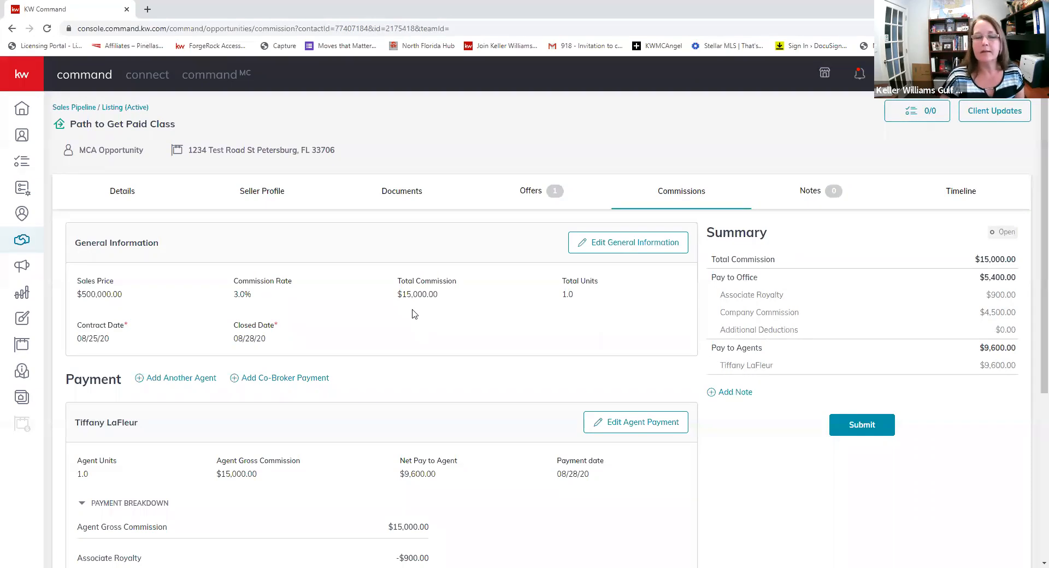
scroll(425, 227, down, 1)
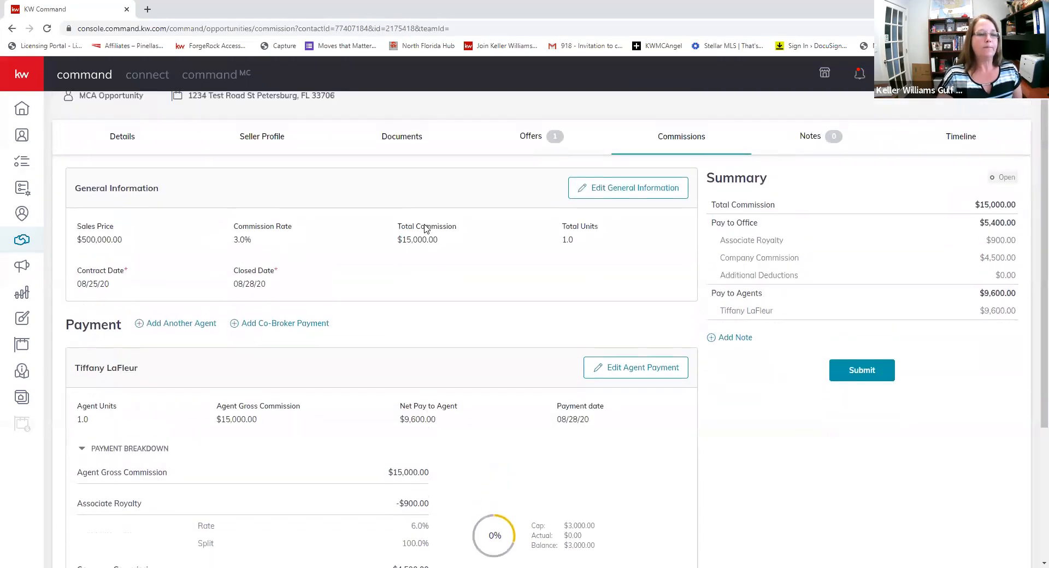
scroll(426, 227, up, 1)
scroll(421, 222, down, 1)
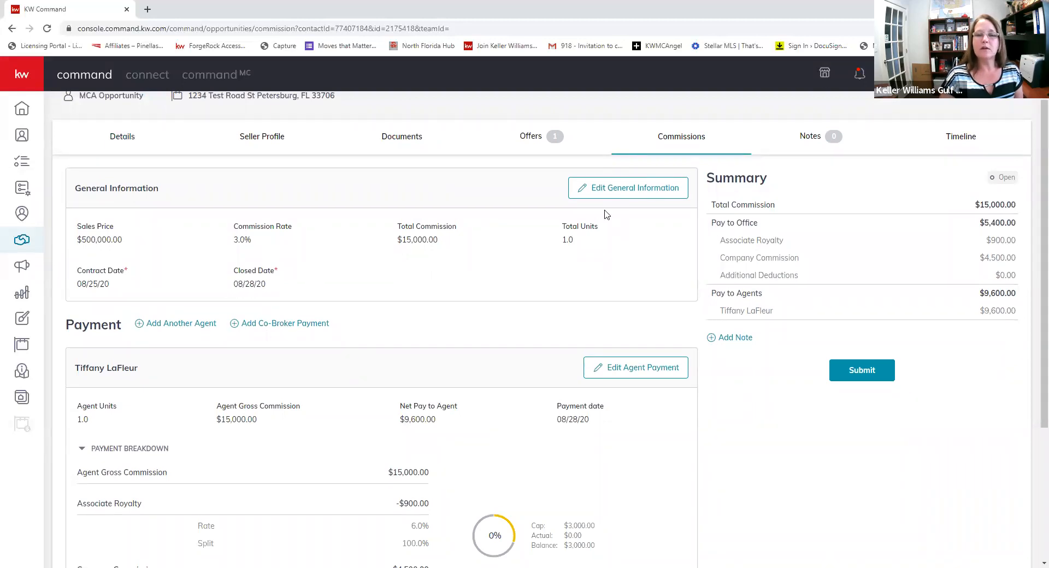
click(604, 192)
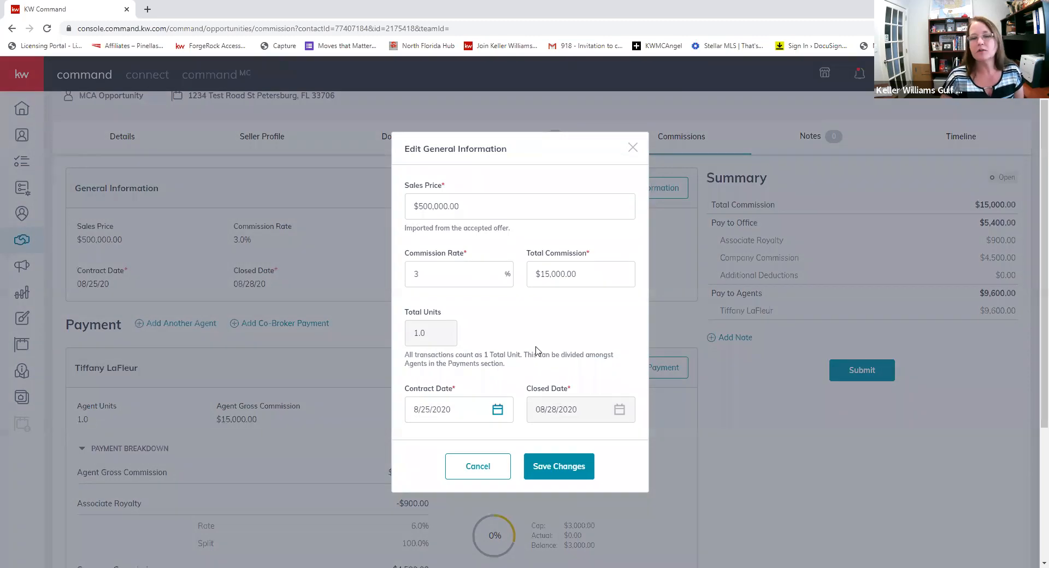
click(453, 285)
key(BackSpace)
text(2.5)
key(Tab)
- Restore the 3% rate for $15,000.00 total commission and save the changes
key(shift+Tab)
text(3)
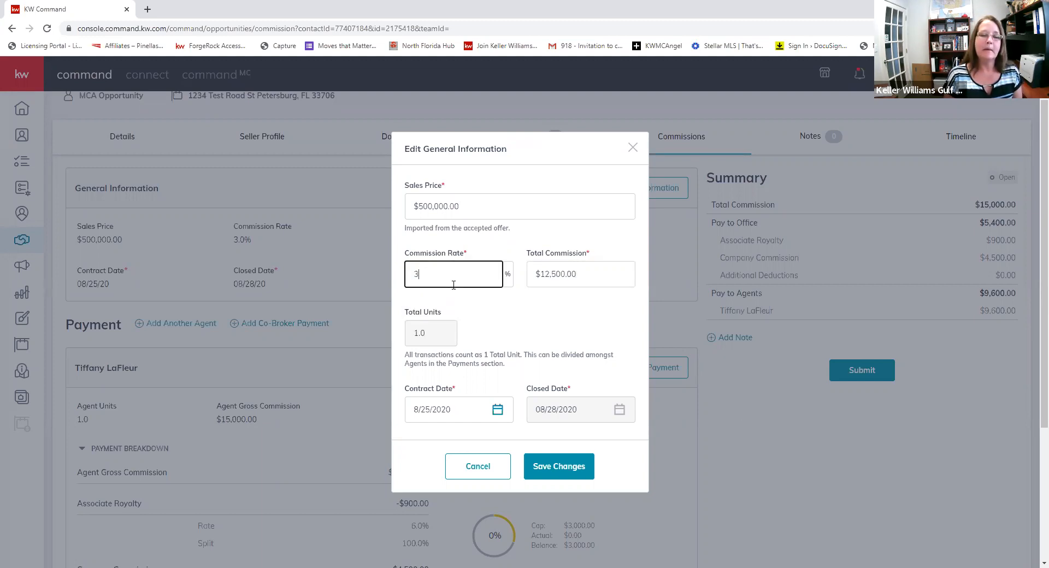
key(Tab)
key(Tab)
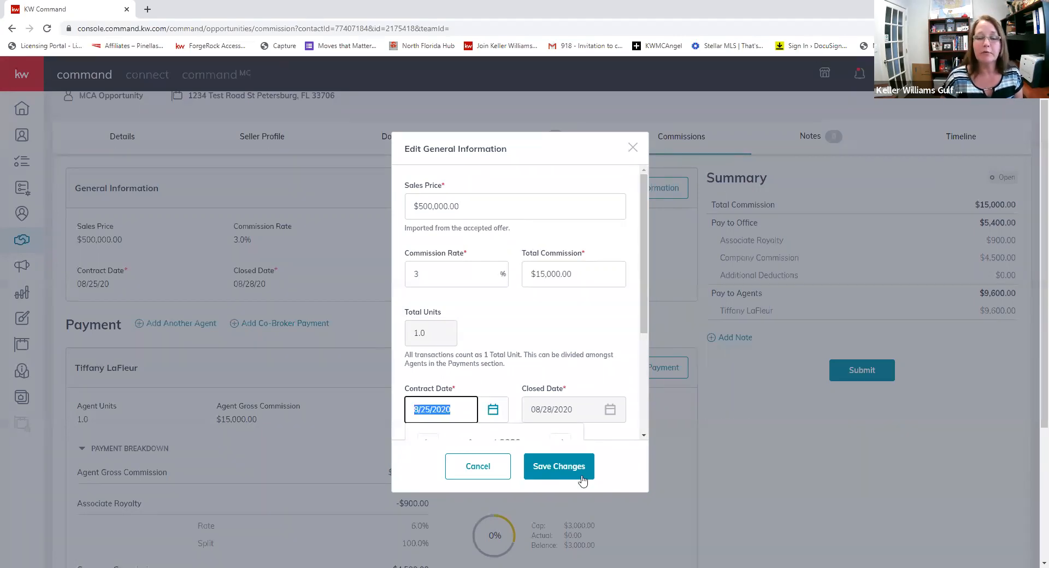
mouse_move(610, 416)
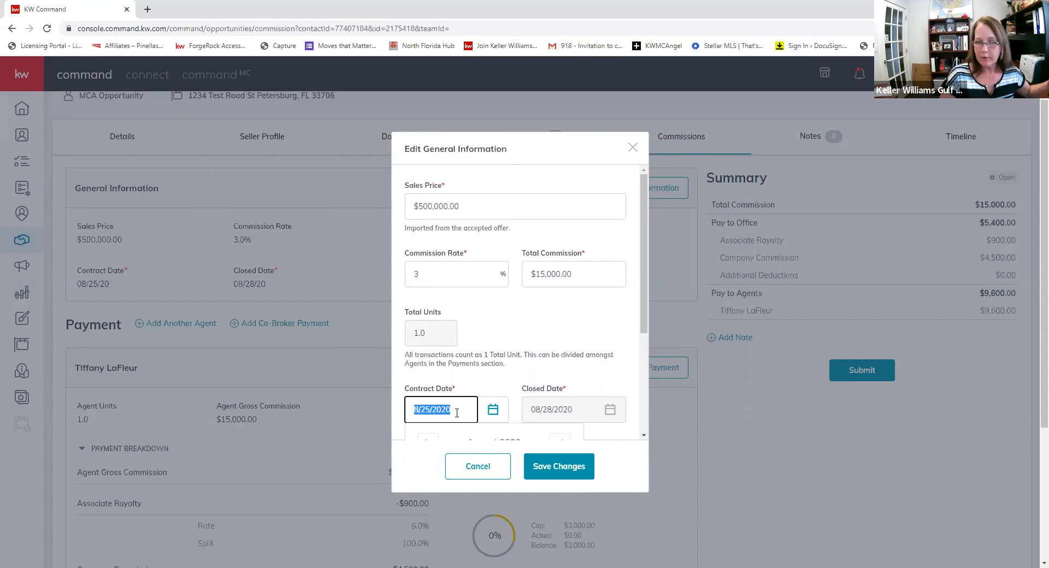
click(553, 466)
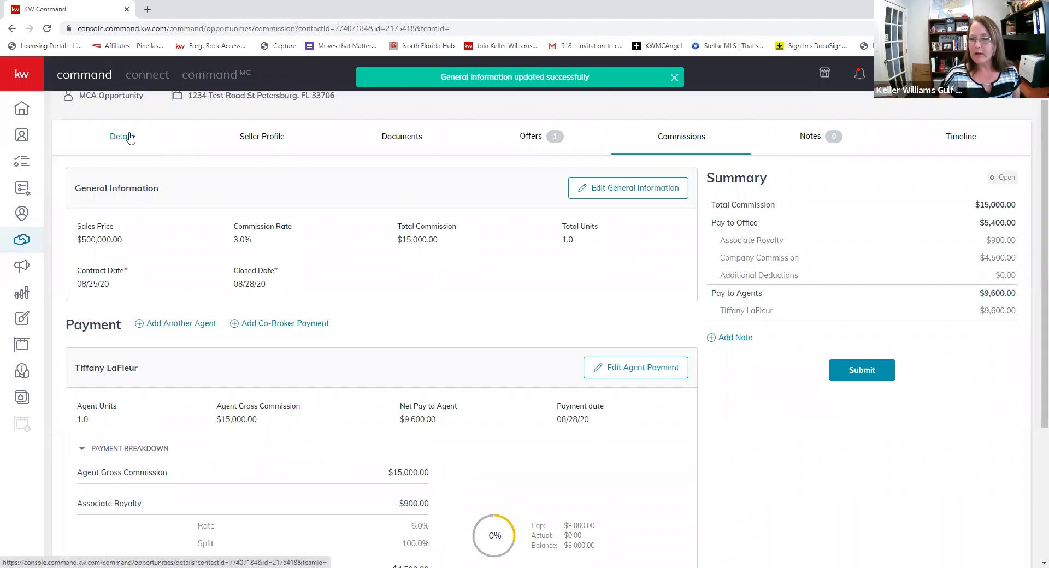
click(130, 137)
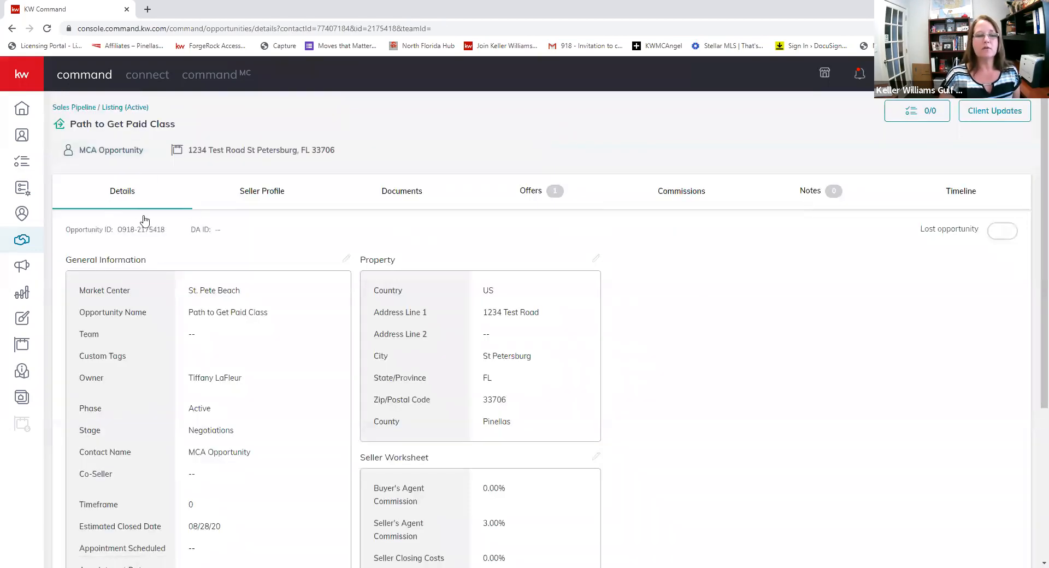
- Set the opportunity's Closed Date to September 25, 2020 and save
scroll(210, 257, down, 1)
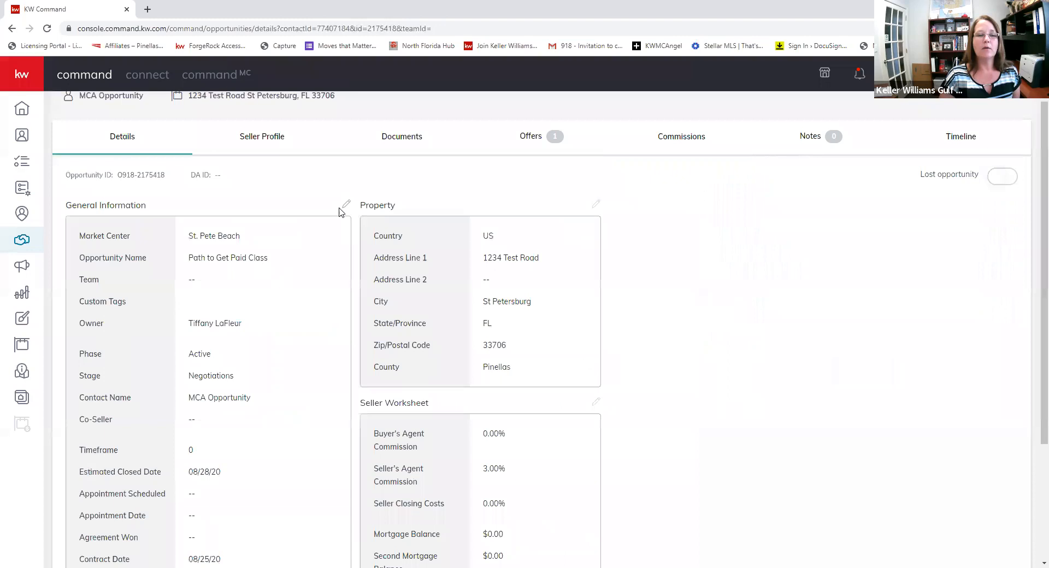
click(347, 205)
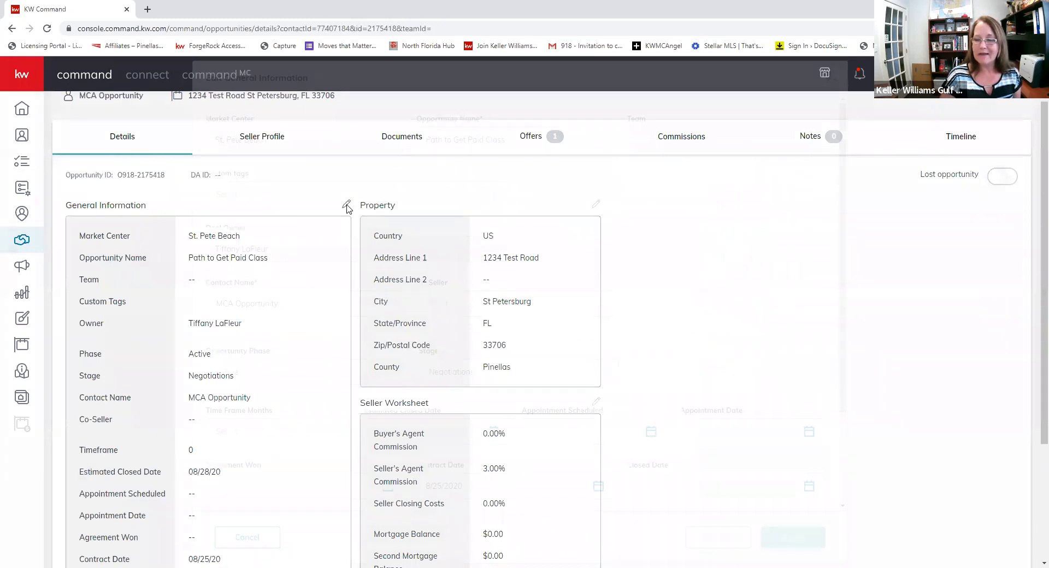
scroll(346, 208, down, 2)
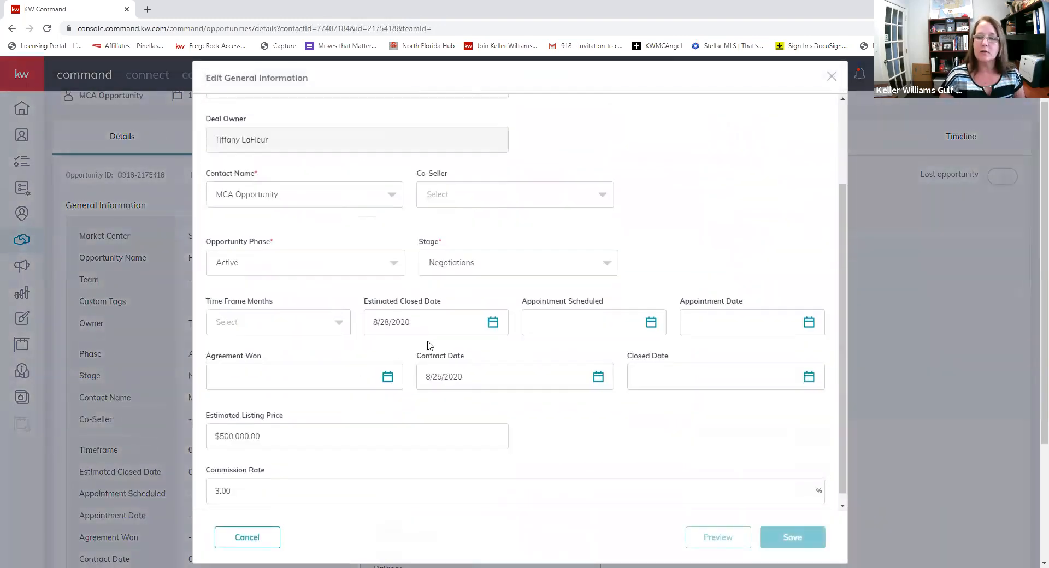
click(809, 378)
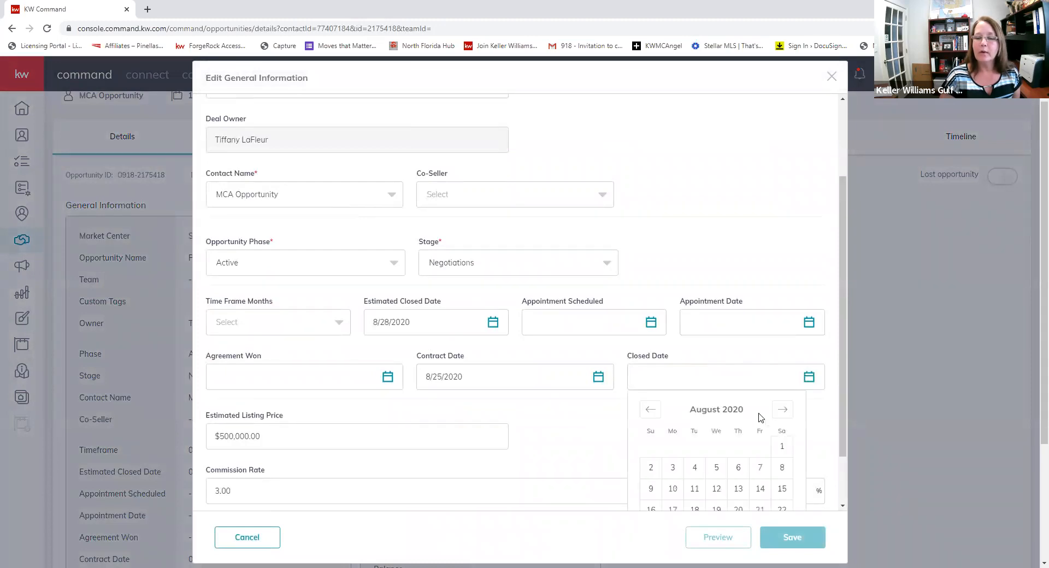
scroll(760, 418, down, 1)
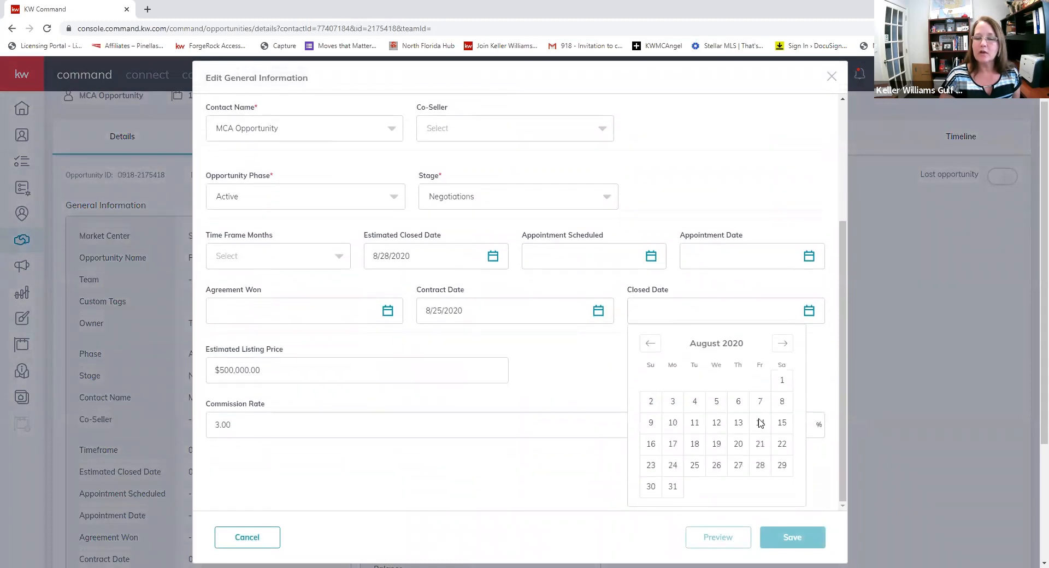
click(781, 344)
click(759, 446)
scroll(751, 445, down, 3)
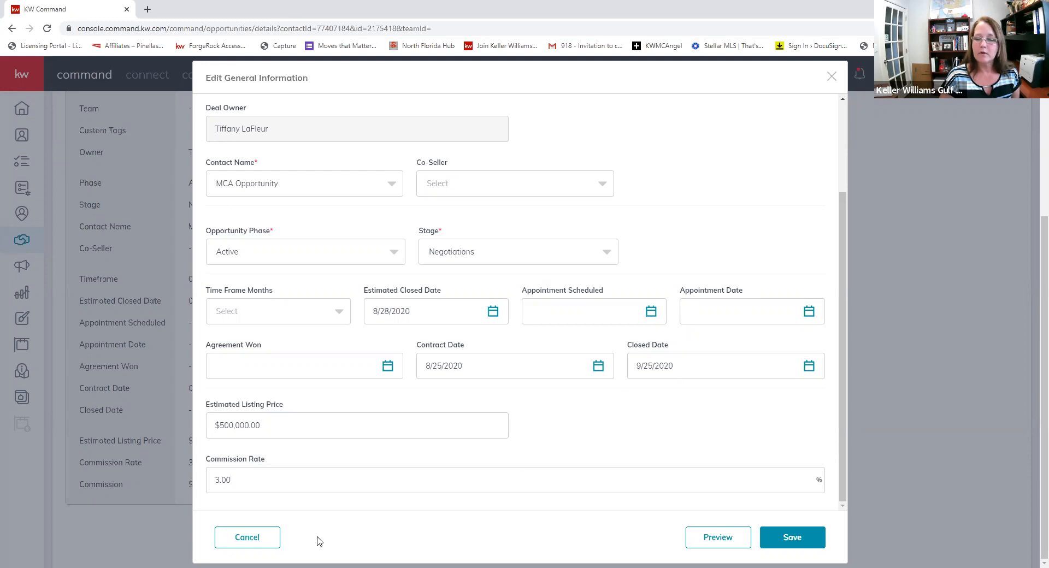
click(801, 536)
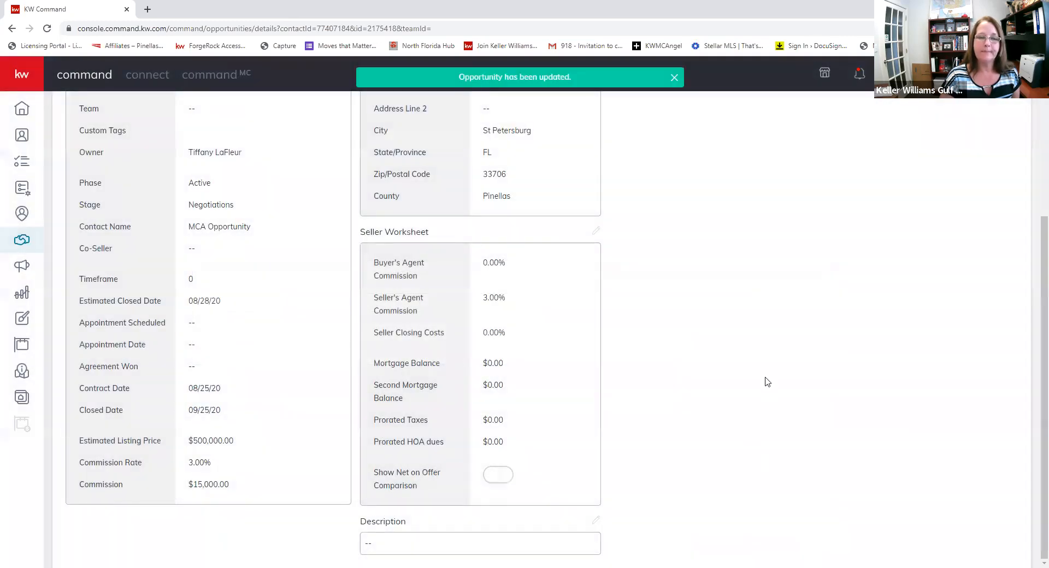
scroll(591, 252, up, 3)
- Open Edit Agent Payment from the Payment section of Commissions
click(682, 194)
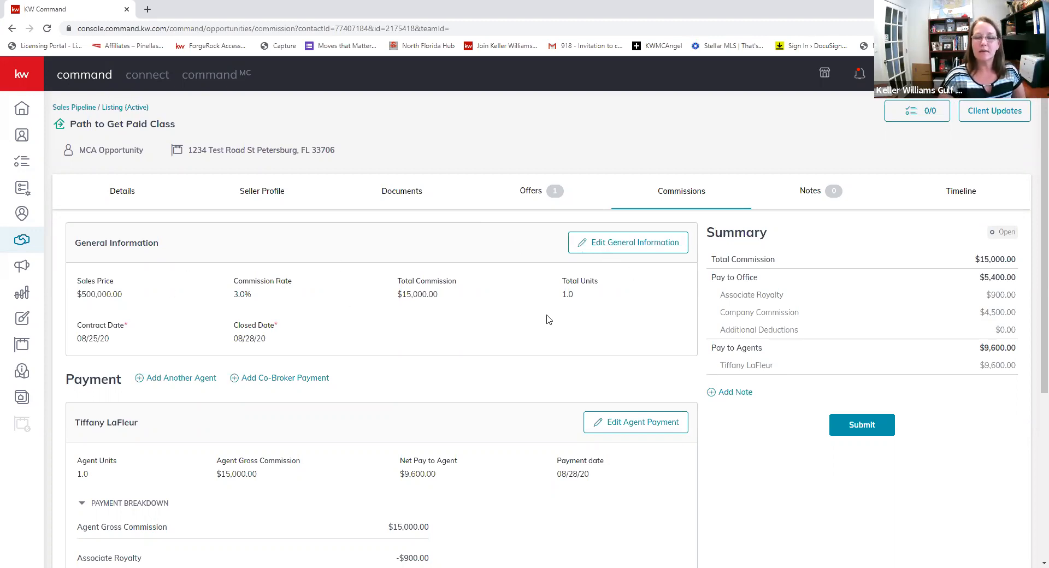
scroll(394, 324, down, 3)
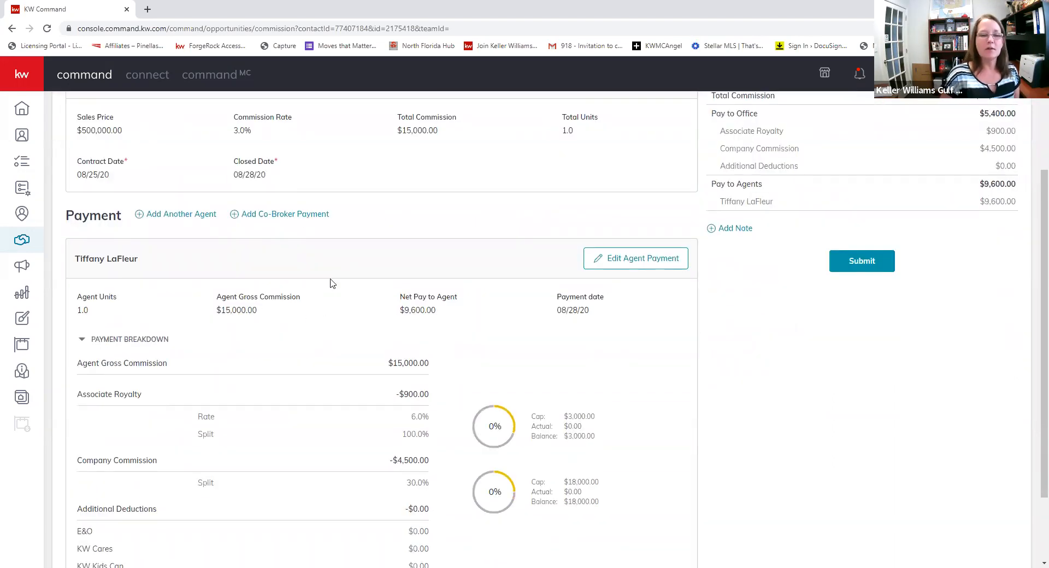
scroll(326, 292, down, 2)
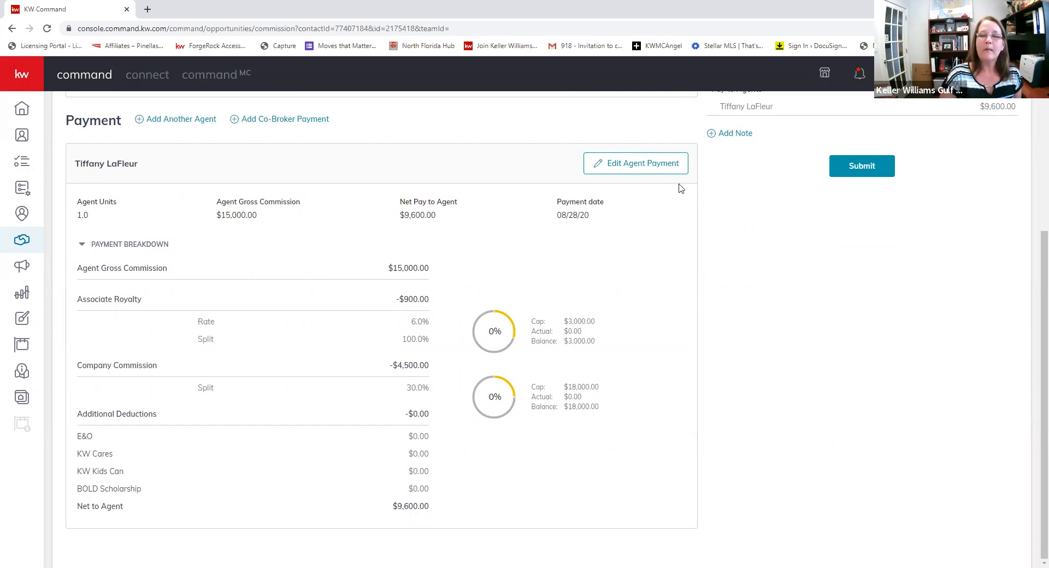
click(631, 167)
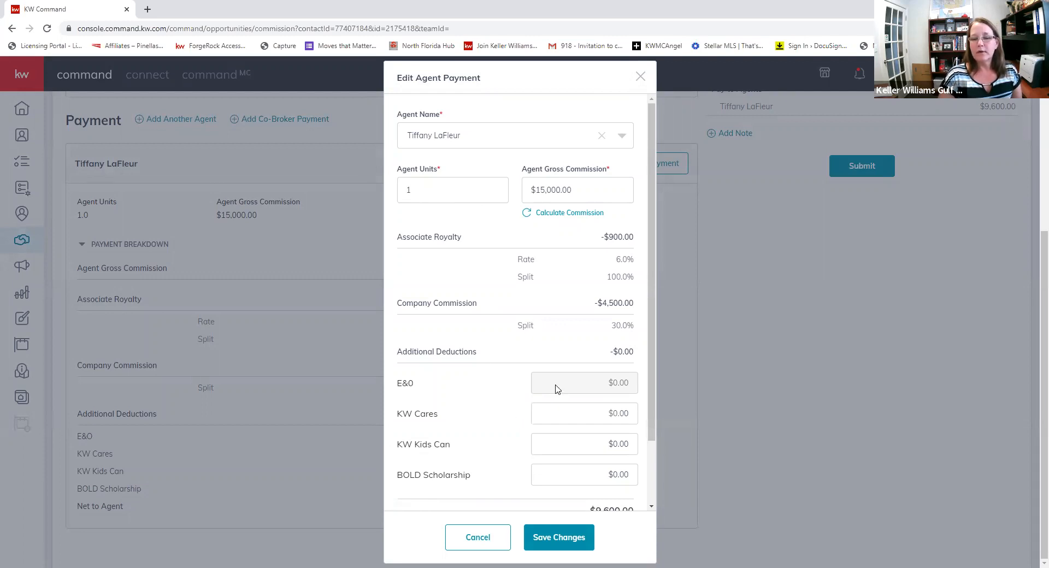
- Enter $10.00 each for the KW Cares, KW Kids Can and BOLD Scholarship donations
click(565, 417)
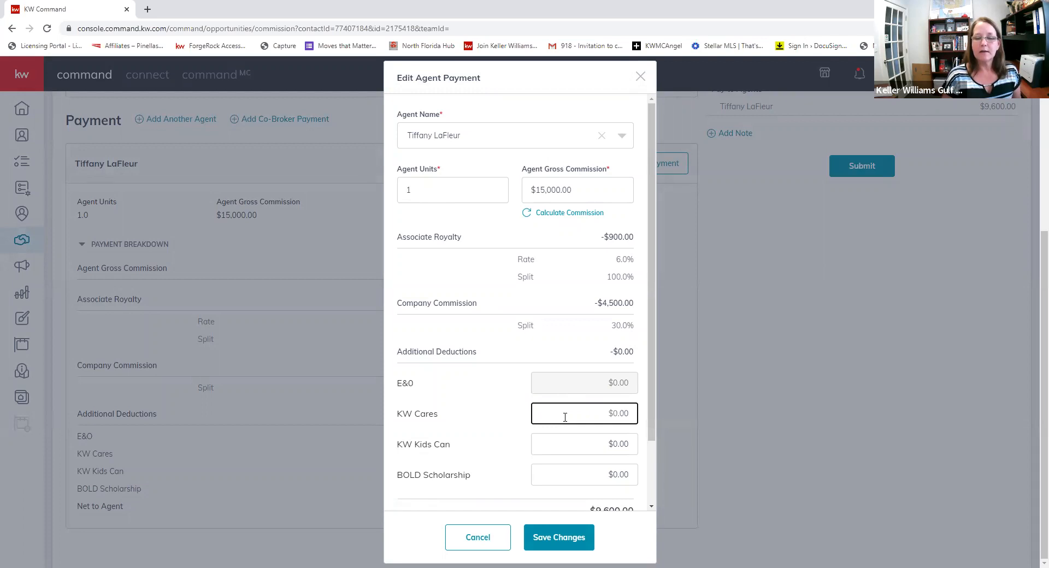
text(10.00)
key(Tab)
text(100)
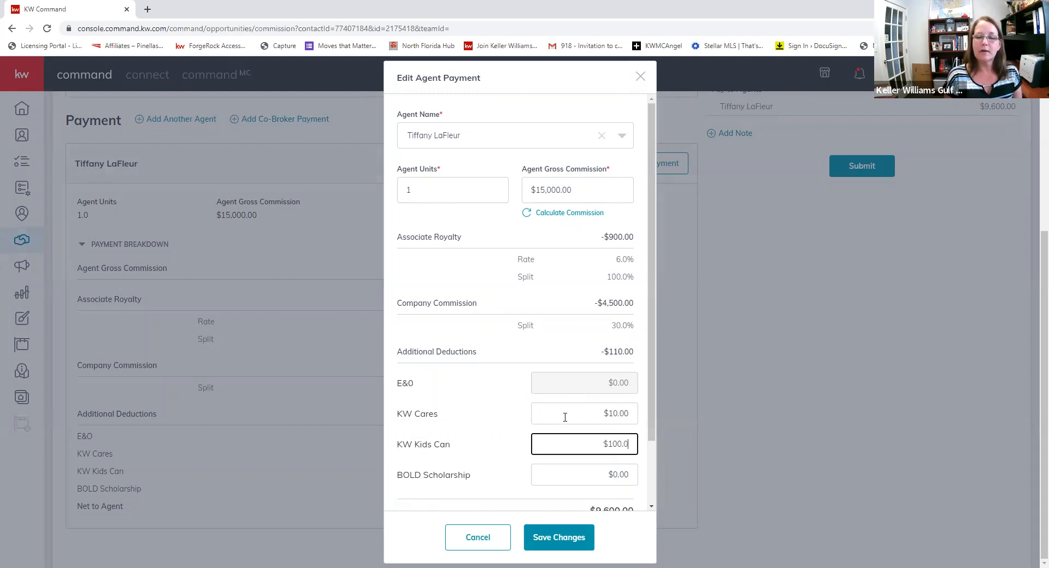
key(BackSpace)
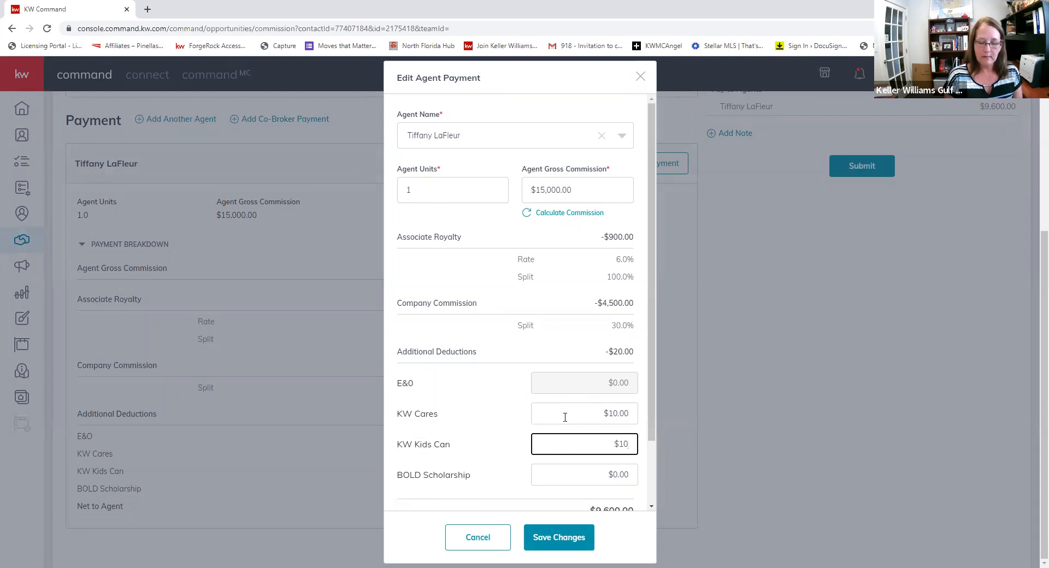
text(0)
key(BackSpace)
text(.00)
key(Tab)
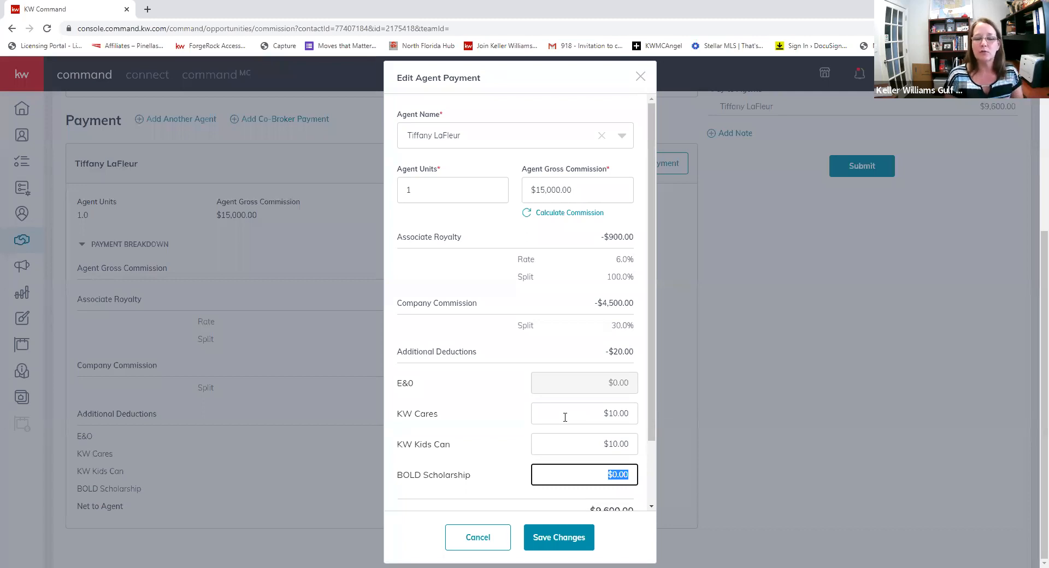
text(10)
key(Tab)
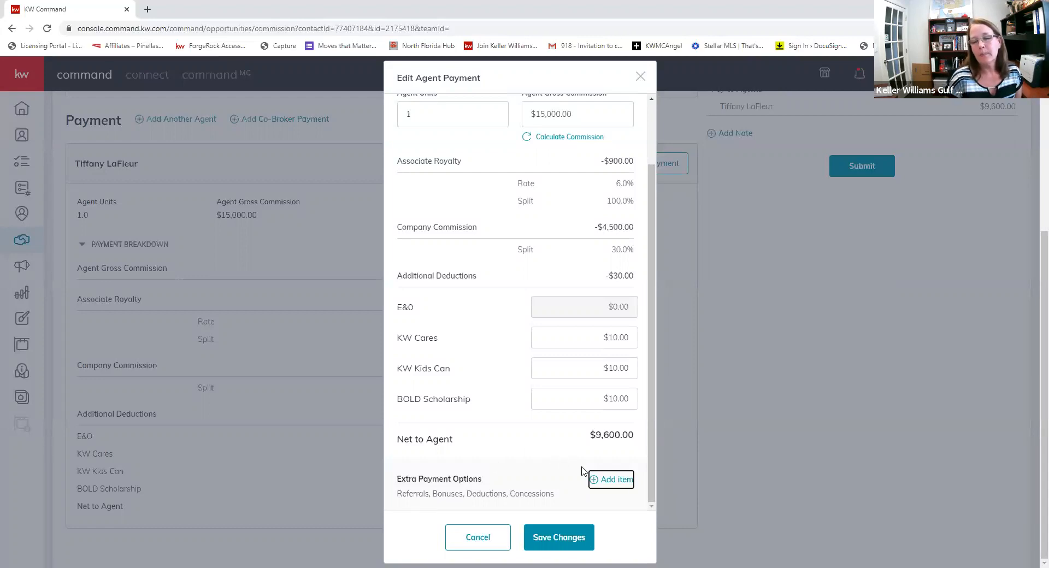
- Start a new extra payment item and browse the available item types
click(598, 481)
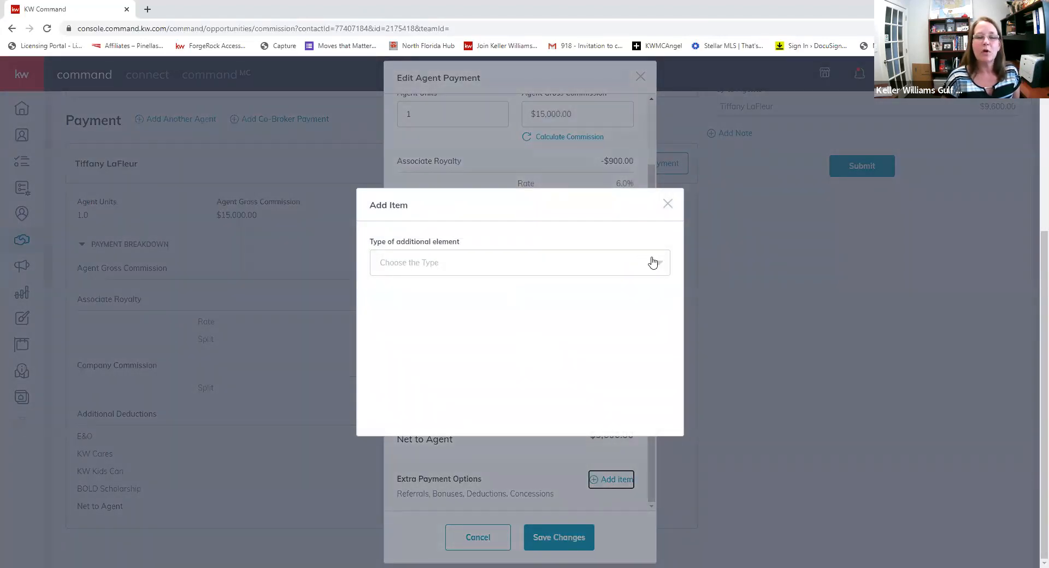
click(486, 265)
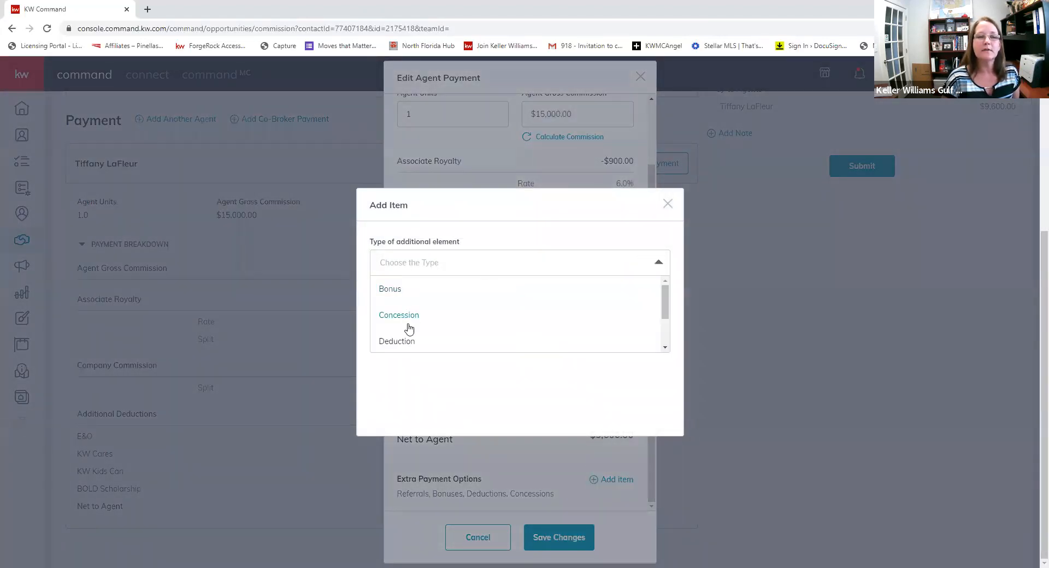
scroll(409, 327, down, 2)
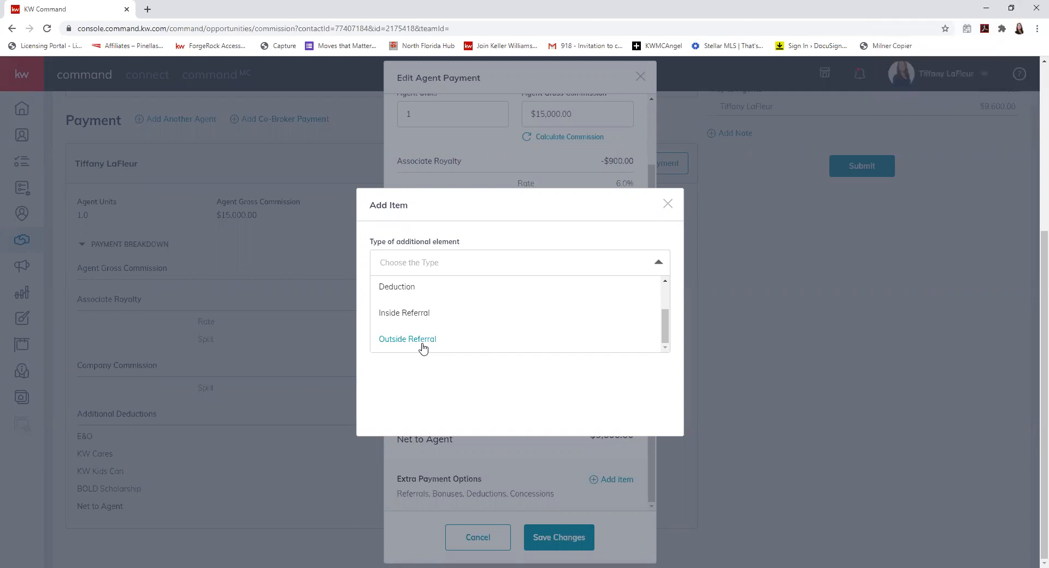
scroll(504, 327, up, 2)
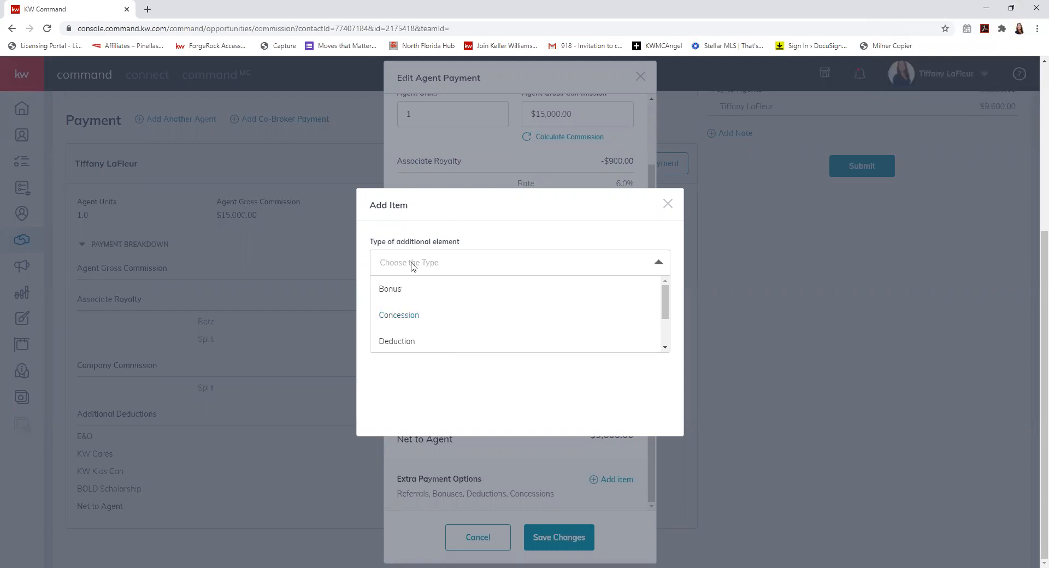
- Add a $295.00 Bonus item split with the Market Center
click(390, 290)
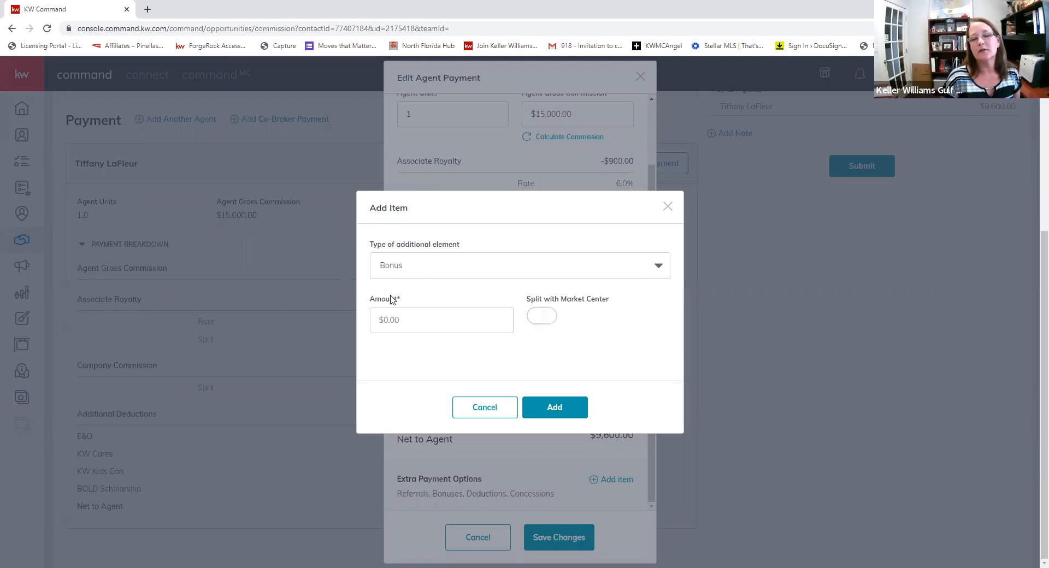
click(407, 318)
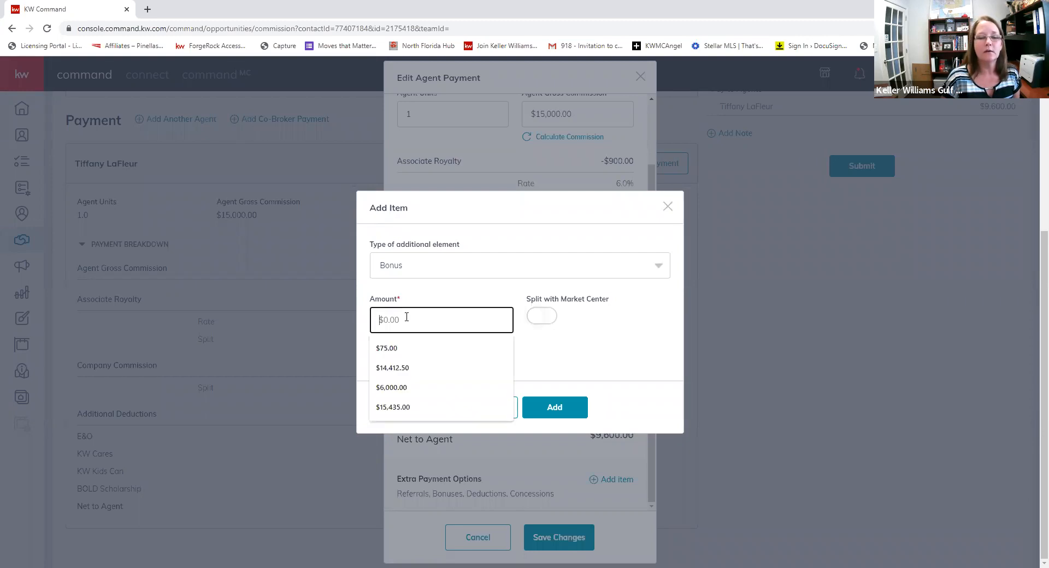
text(295)
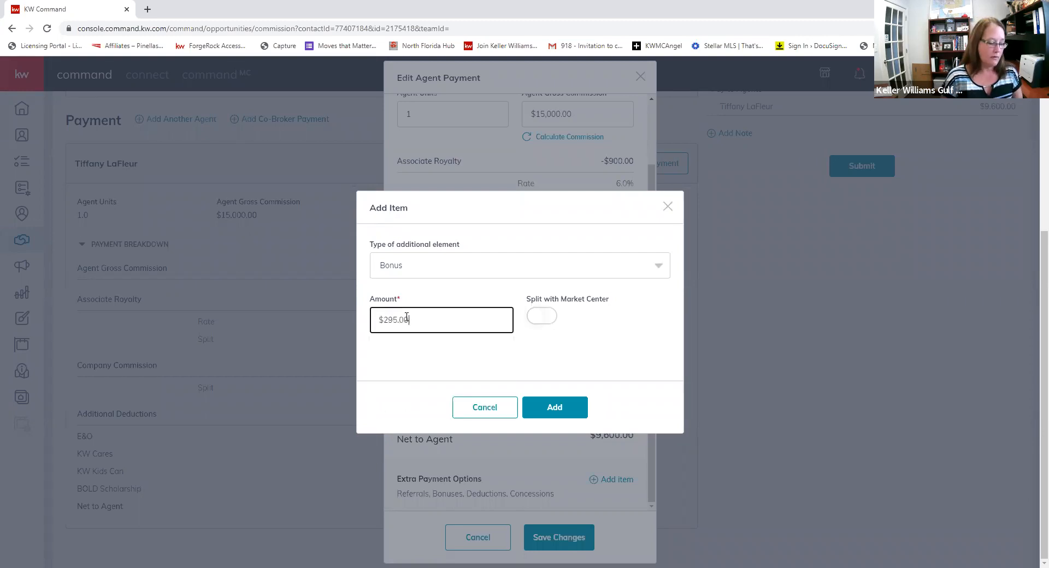
click(543, 319)
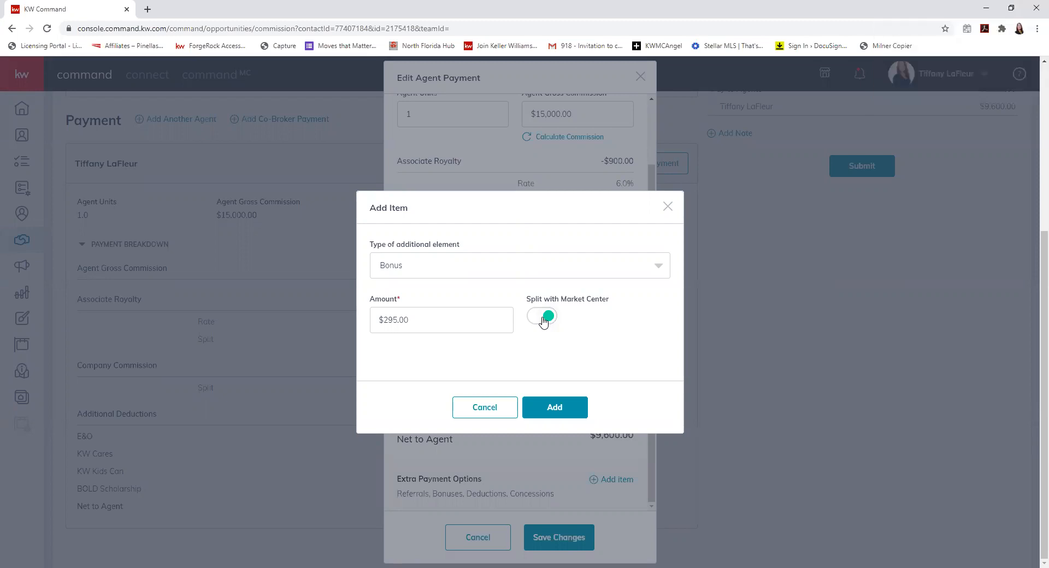
click(554, 407)
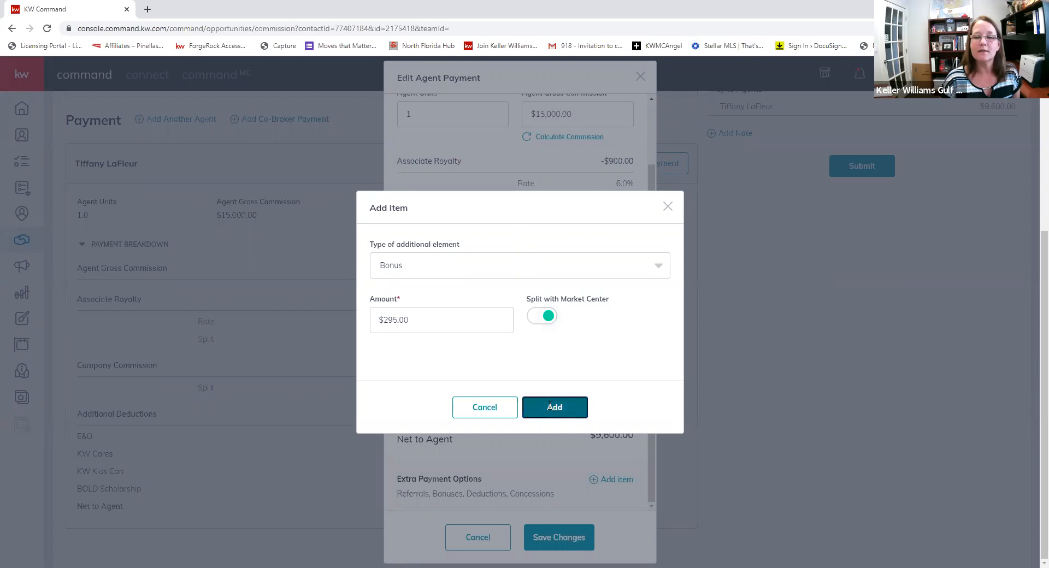
scroll(521, 339, down, 1)
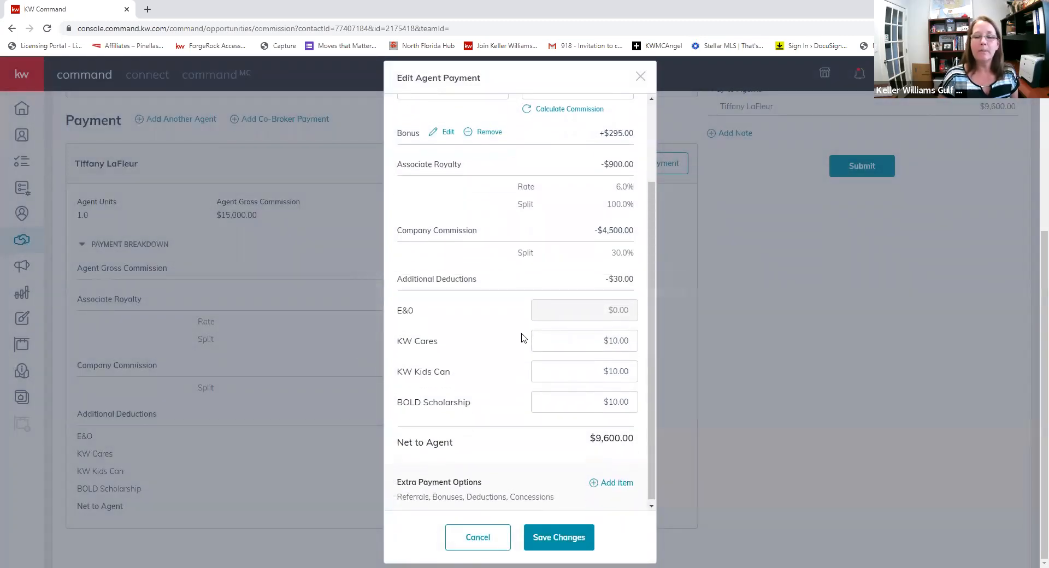
- Start a Deduction item for 300.00, leaving the tax ID type unset
click(593, 483)
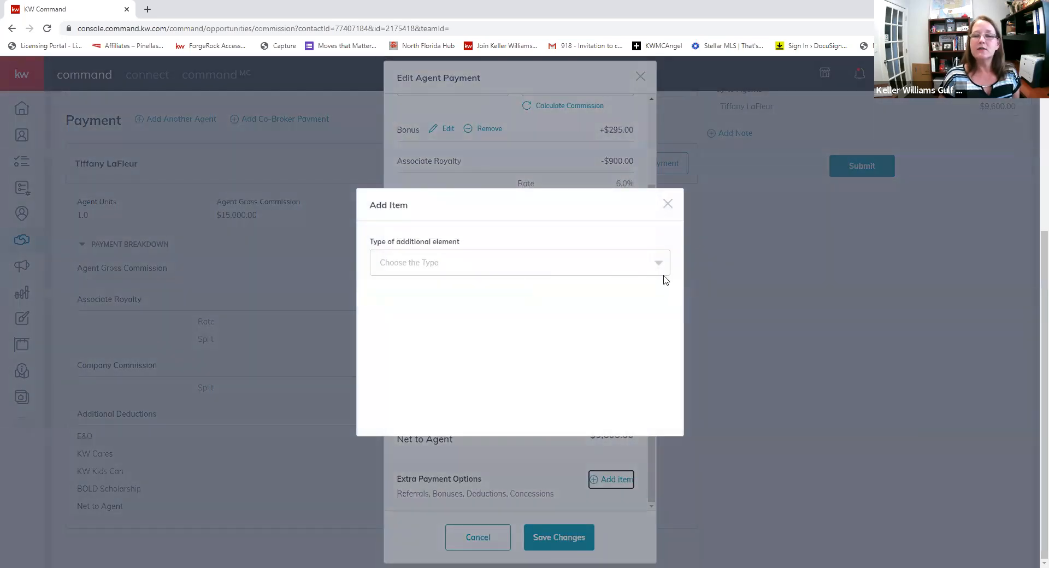
click(658, 264)
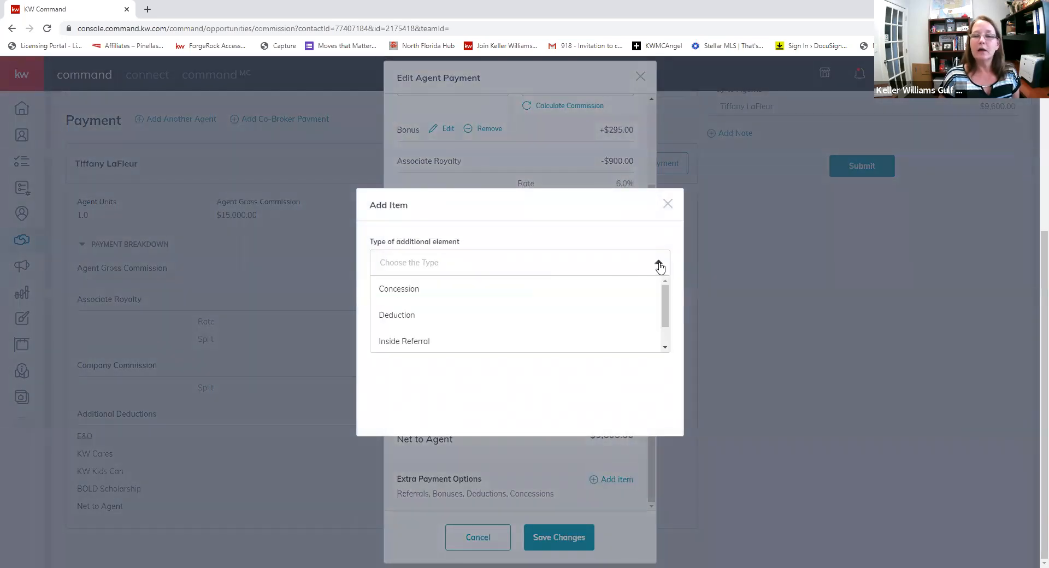
click(403, 319)
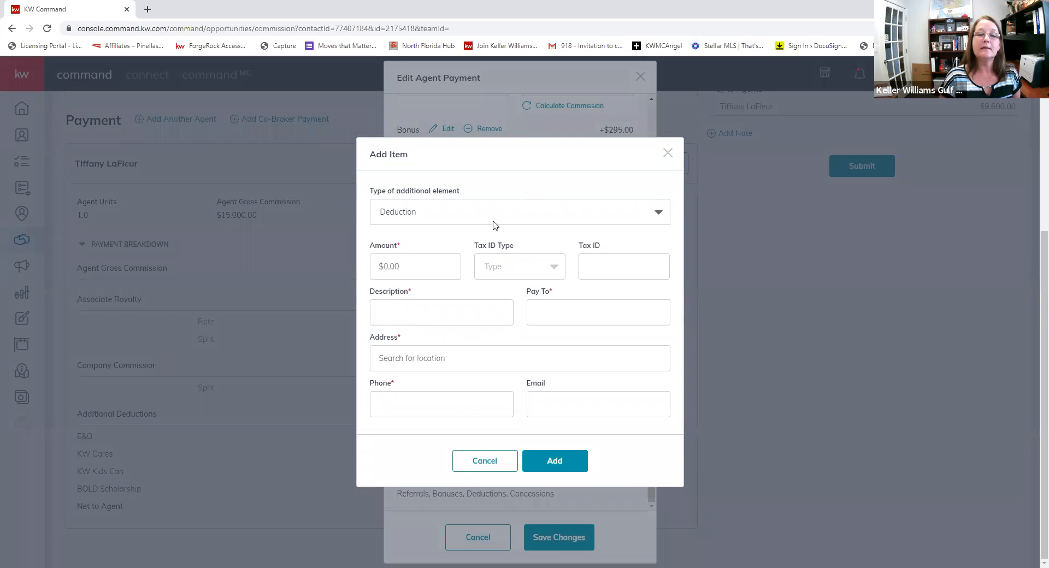
click(439, 218)
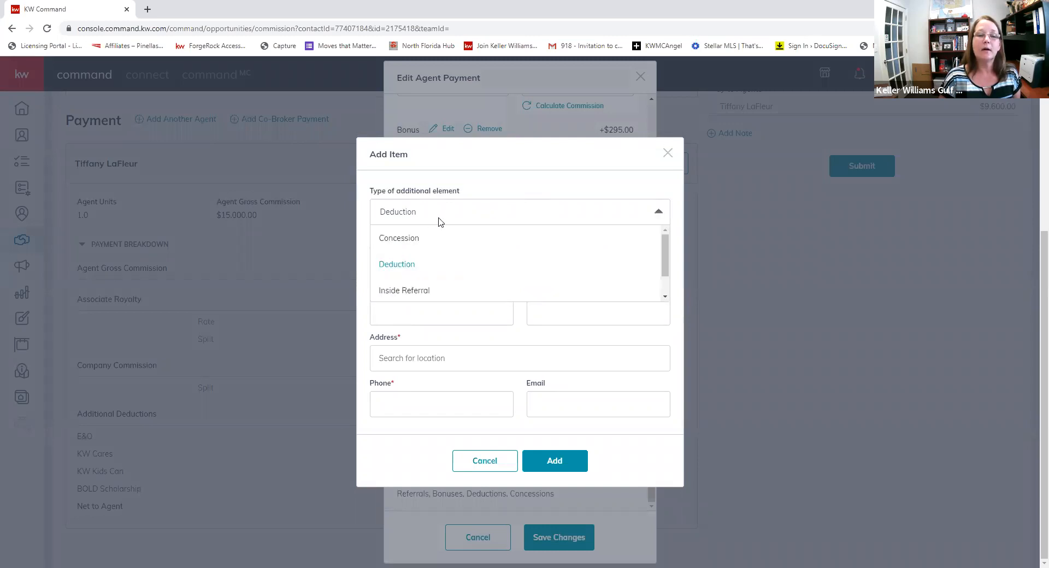
click(416, 265)
click(417, 260)
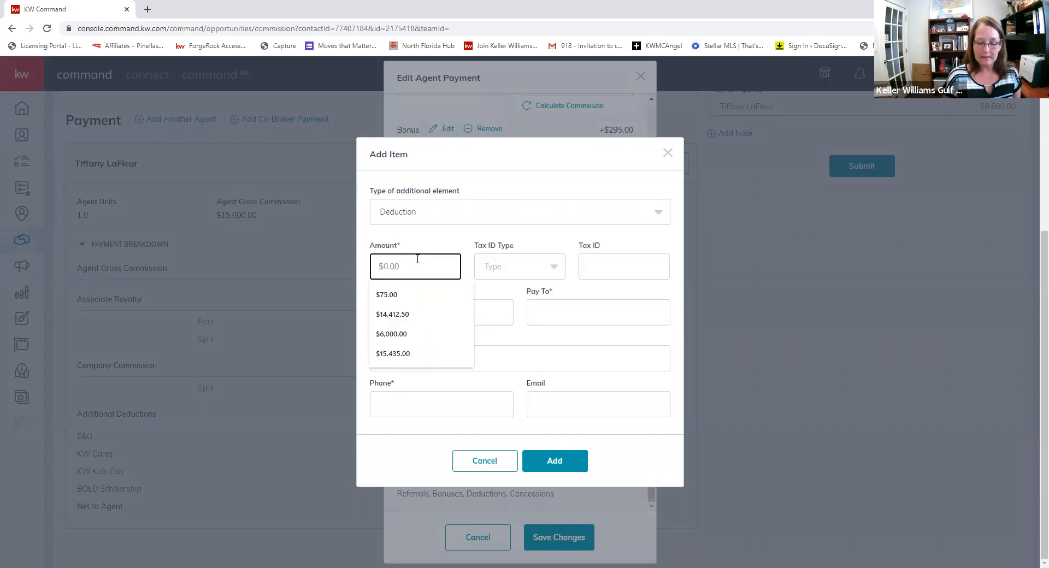
text(300.00)
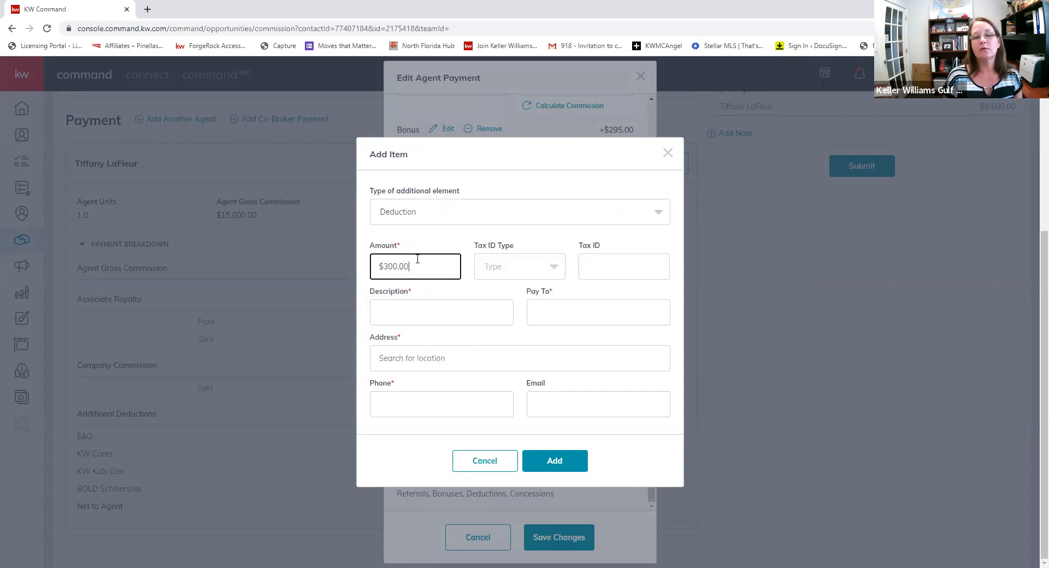
key(Tab)
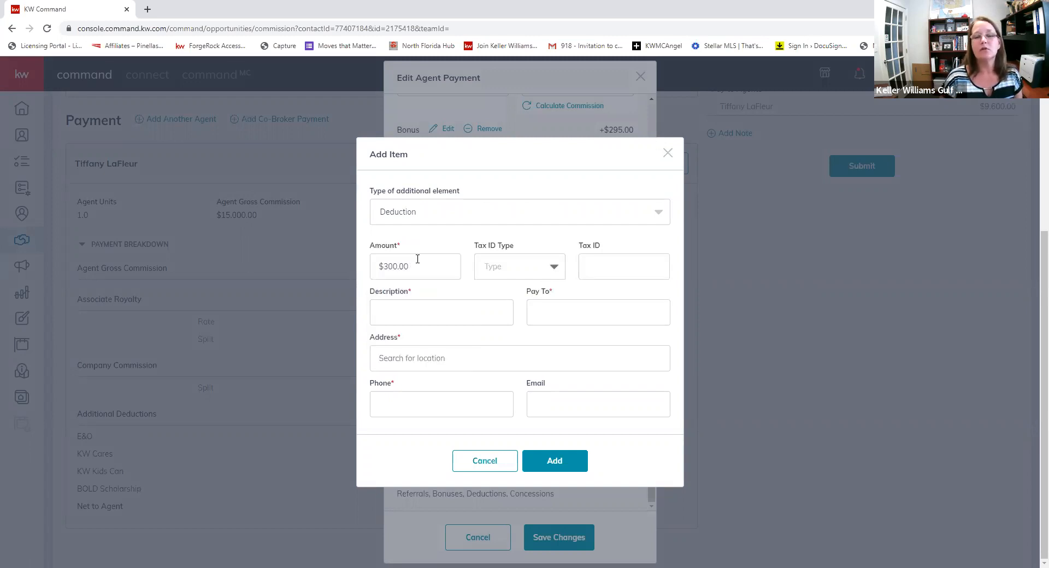
click(503, 276)
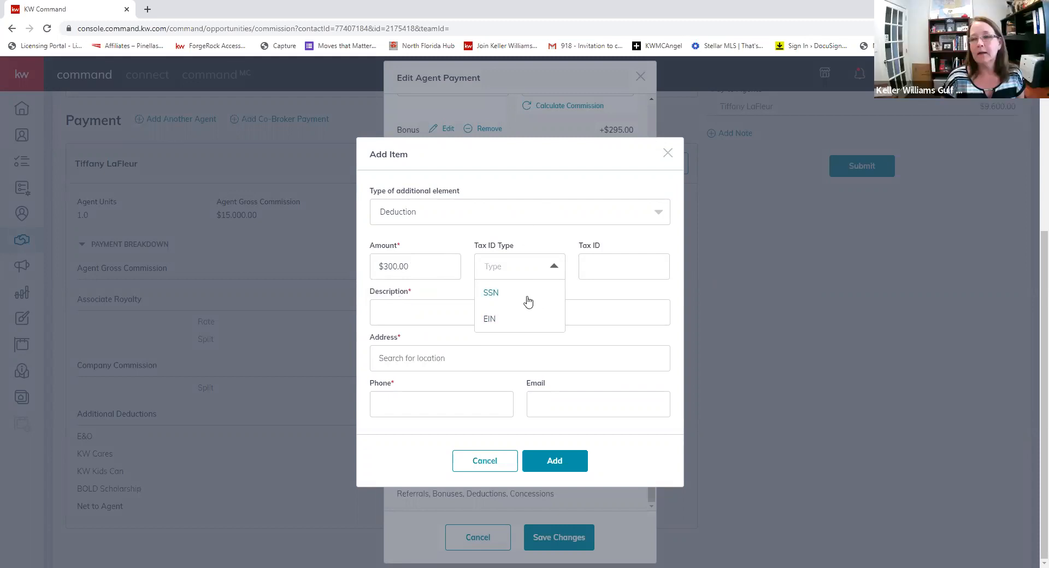
click(628, 268)
- Describe it as TC Fee payable to TC Co, fill in payee address and phone, and add it
click(432, 311)
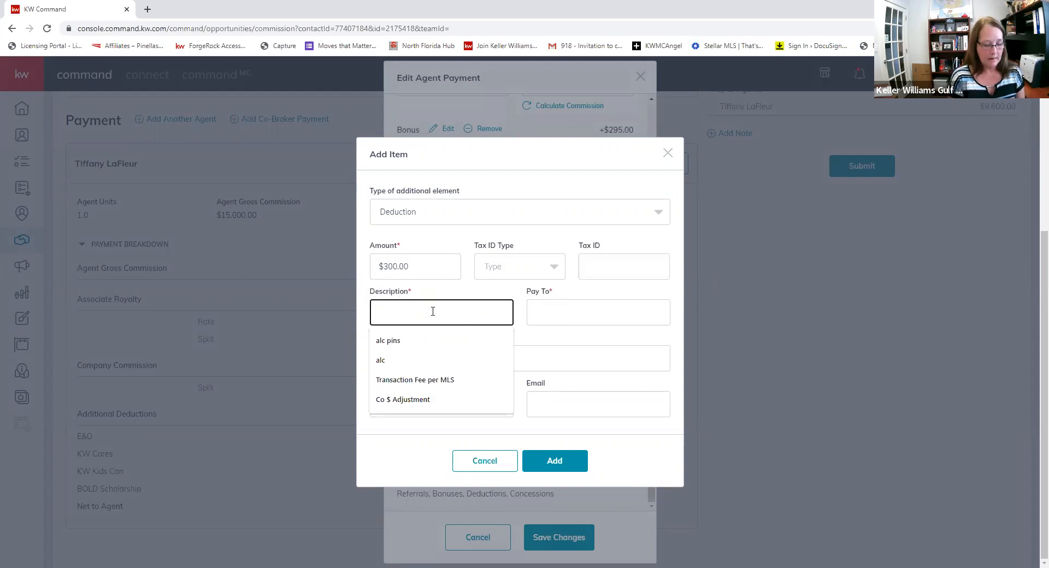
text(TC F)
text(E)
text(ee)
key(Tab)
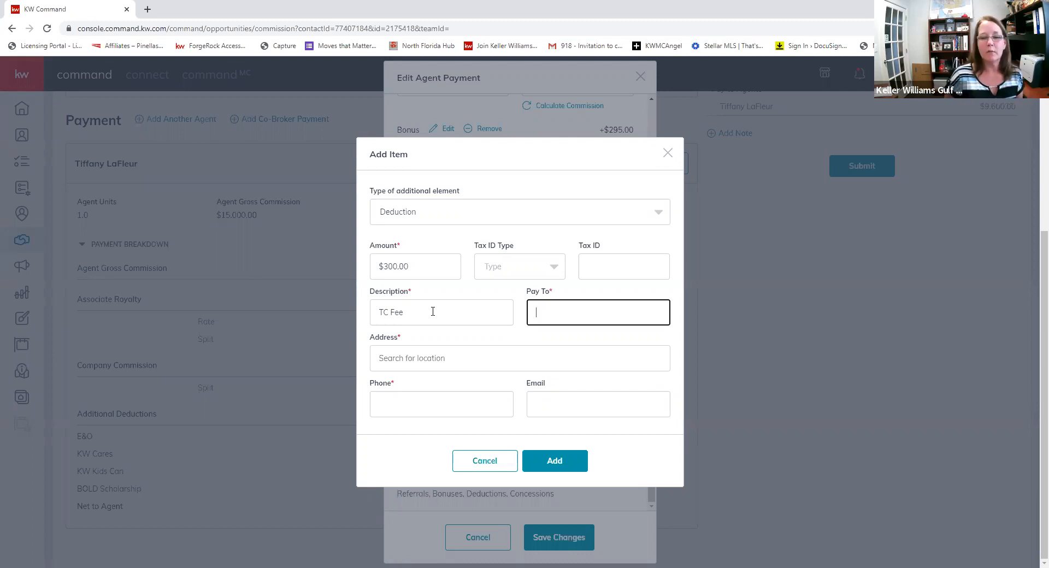
text(TC Co)
key(Tab)
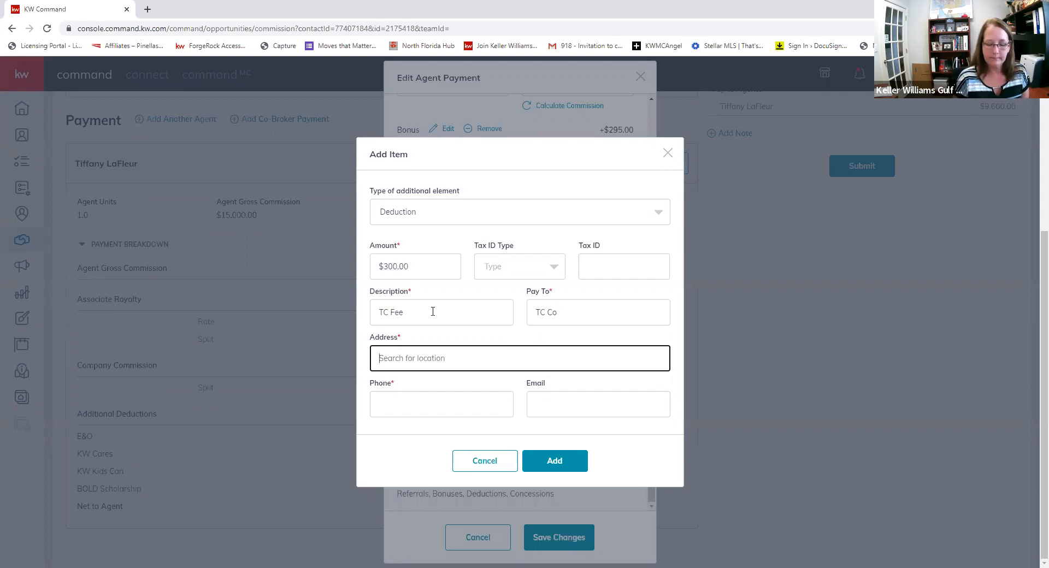
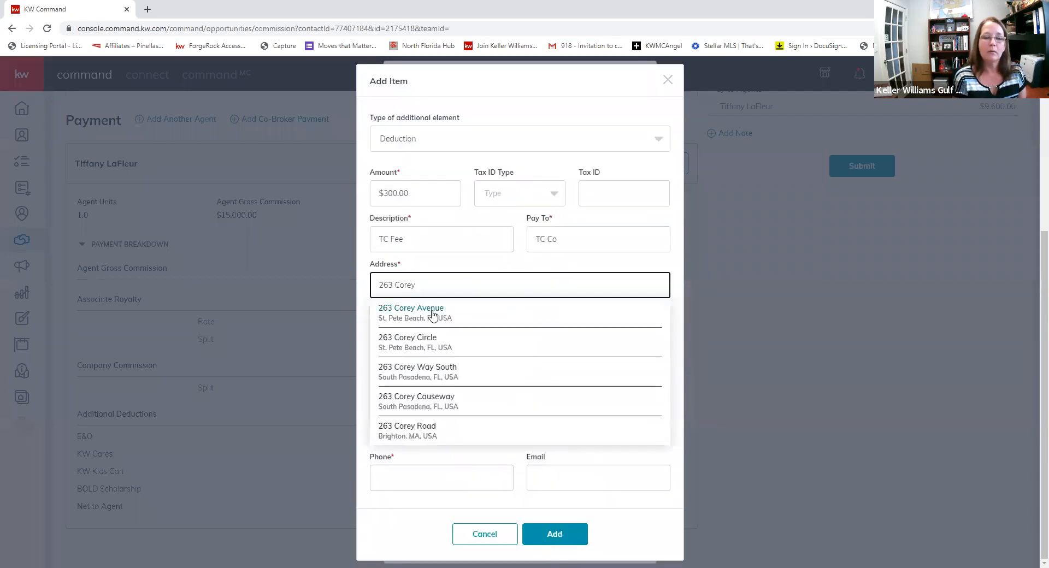
click(433, 314)
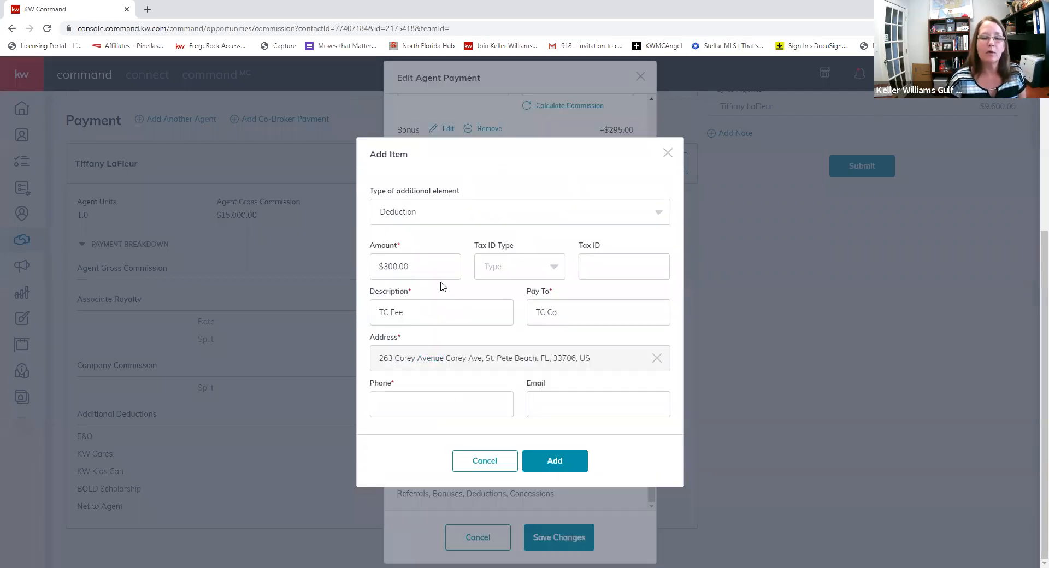
click(405, 397)
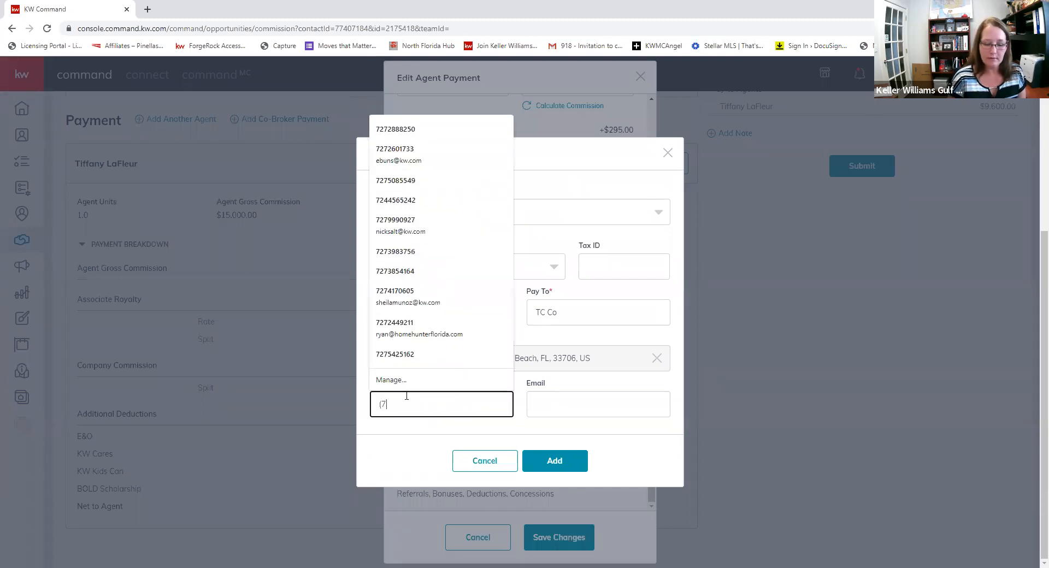
key(Tab)
click(553, 461)
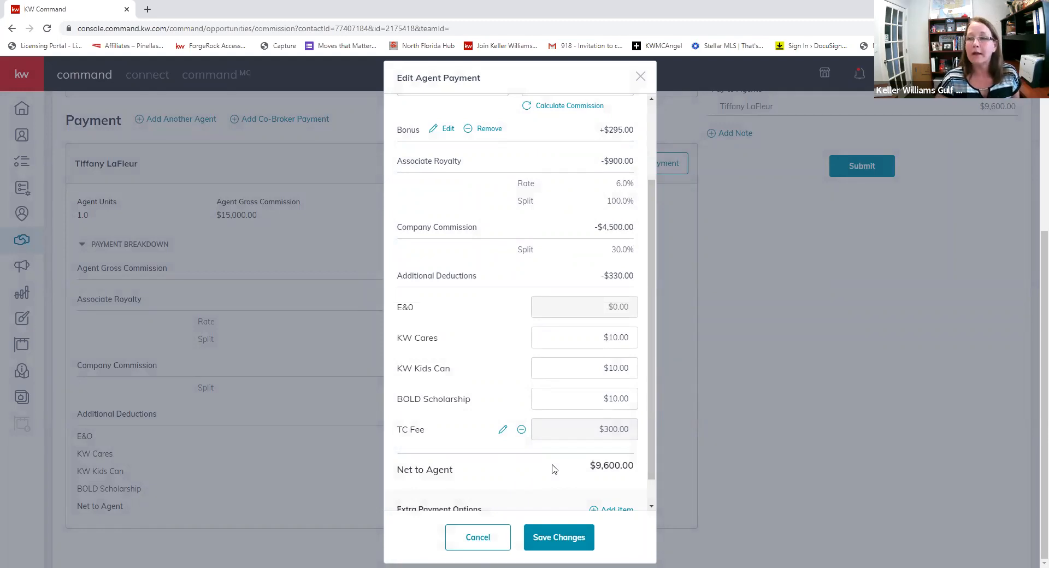
- Save the agent payment showing the +$295.00 bonus and -$330.00 additional deductions
scroll(550, 404, down, 1)
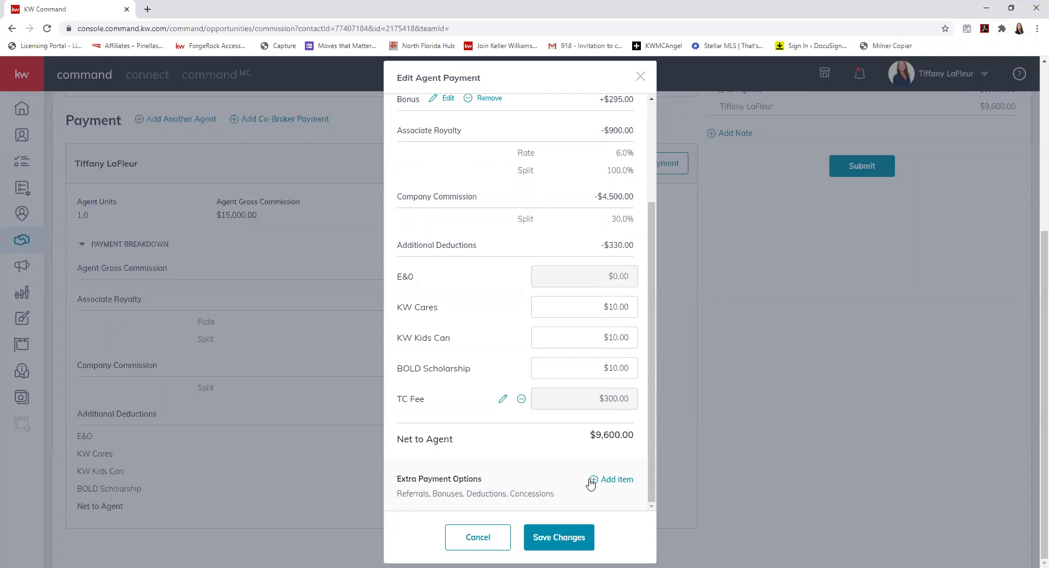
click(565, 539)
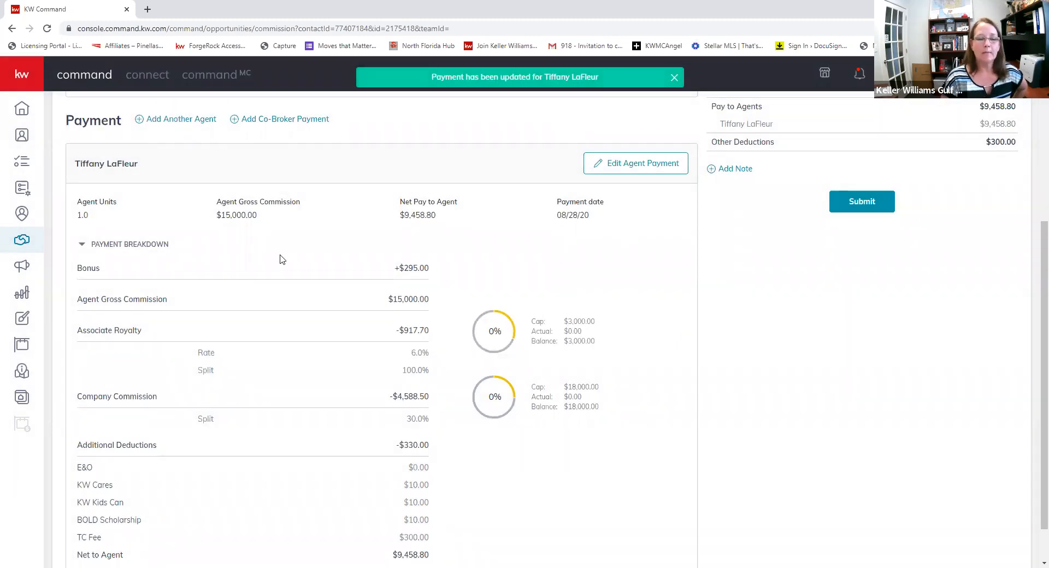
- Highlight the bonus amount and the $3,000.00 cap values in the payment breakdown
scroll(283, 260, down, 1)
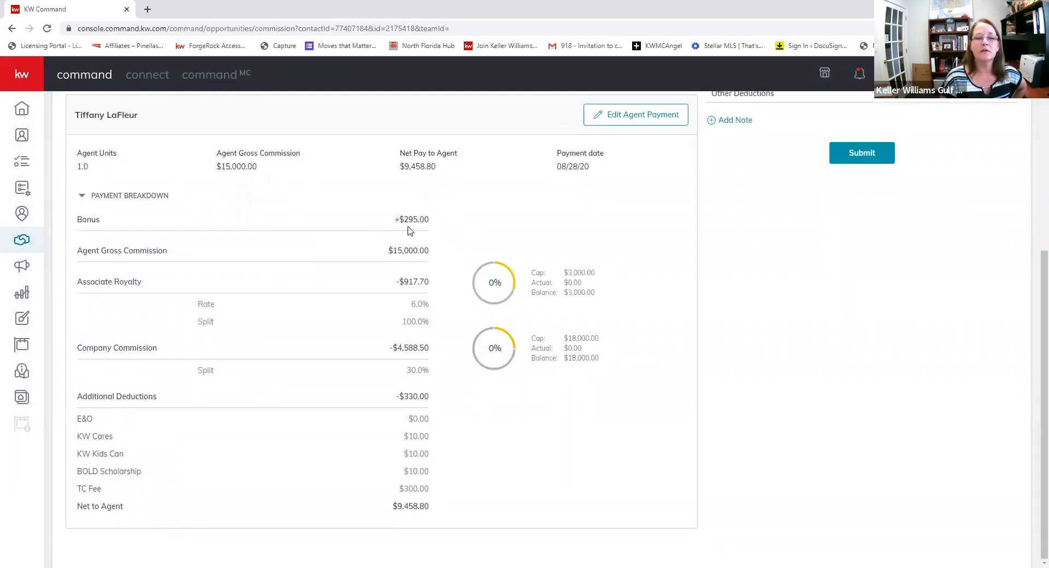
mouse_move(392, 224)
mouse_down()
mouse_move(437, 224)
mouse_move(403, 222)
mouse_up()
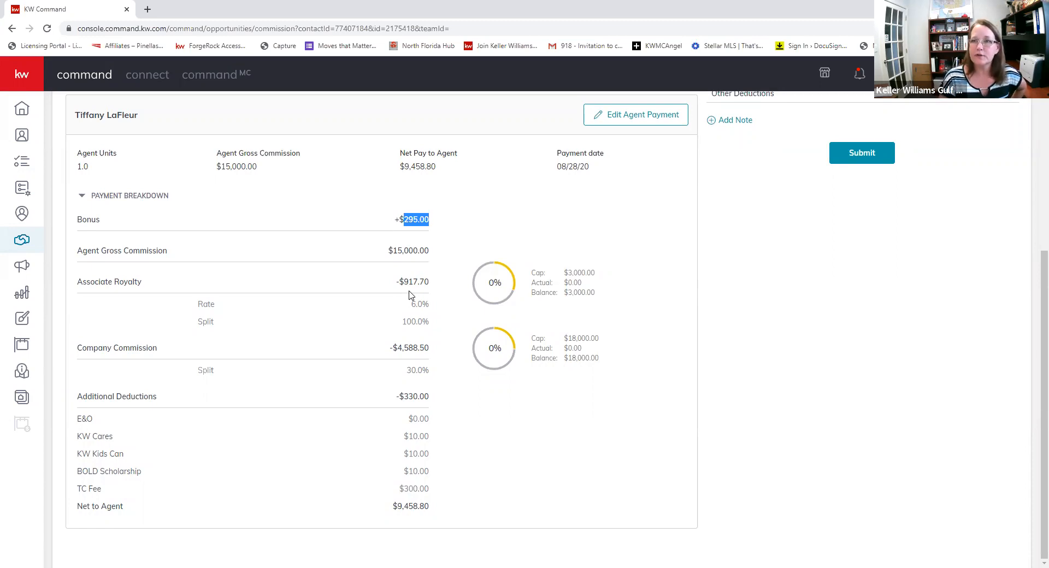
click(580, 275)
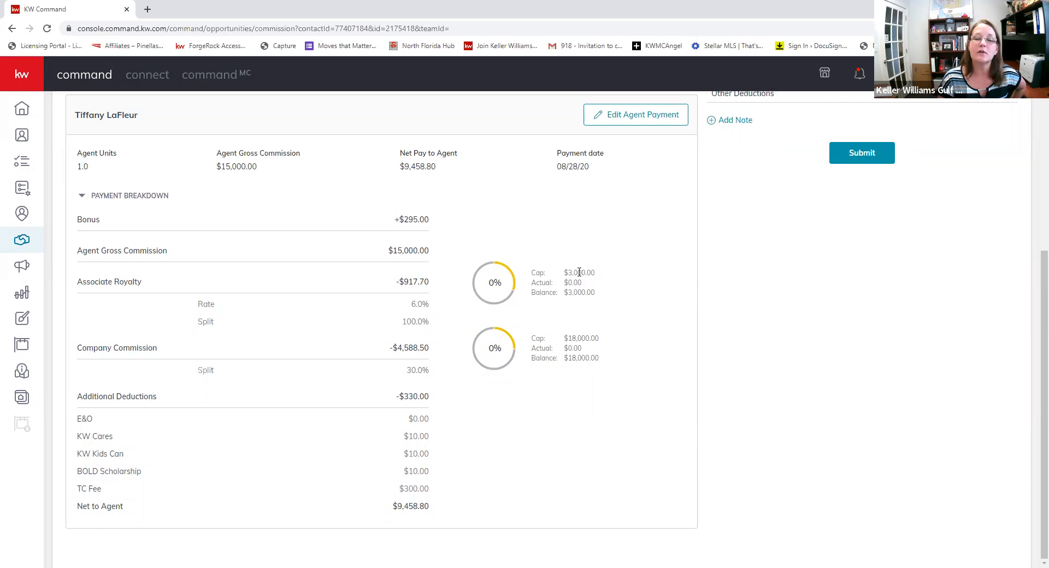
double_click(571, 272)
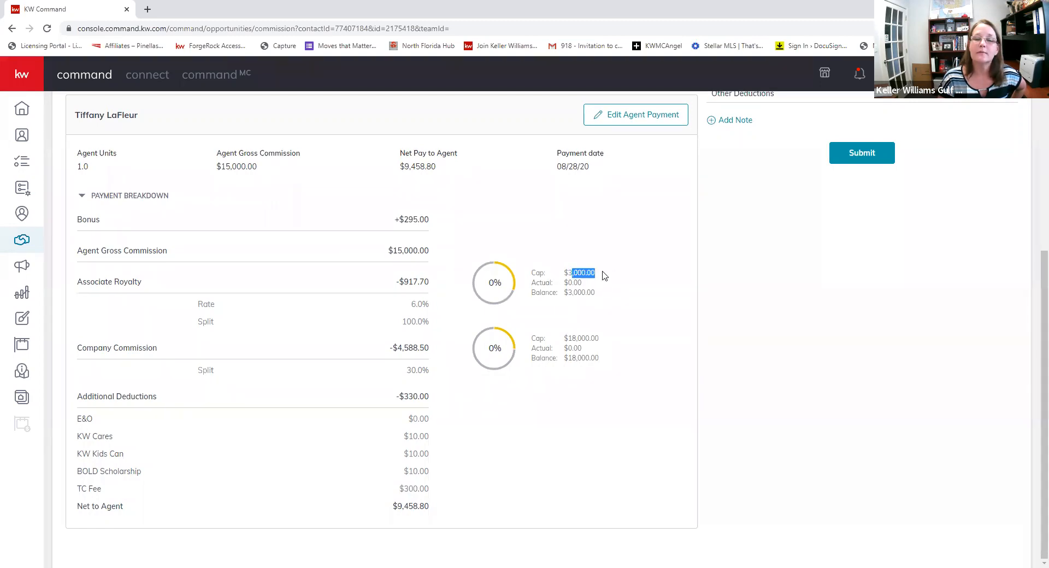
click(612, 275)
drag(583, 283, 565, 285)
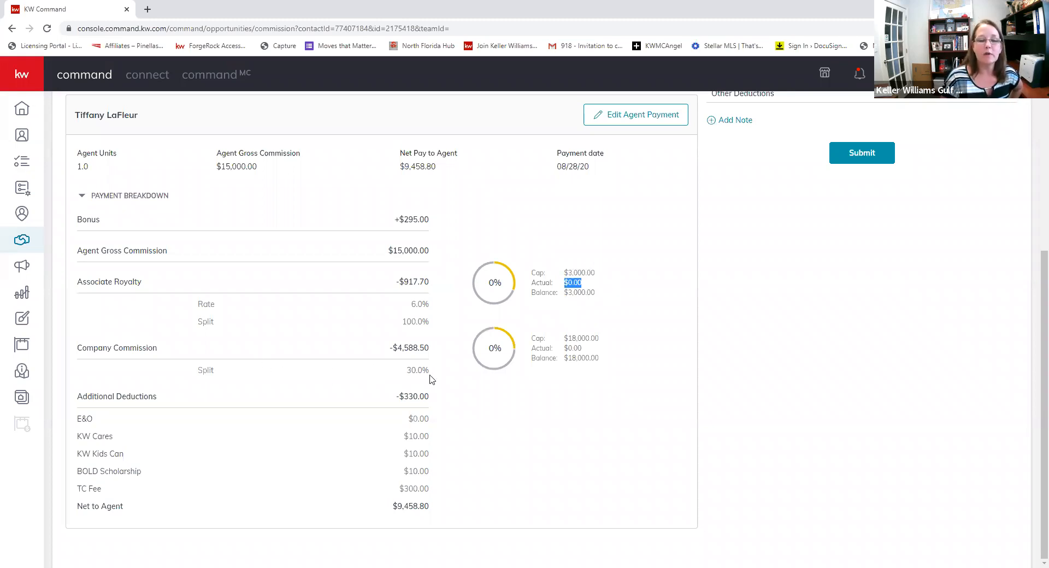
- Highlight the 30.0% company split and the company commission amount
drag(430, 375, 401, 375)
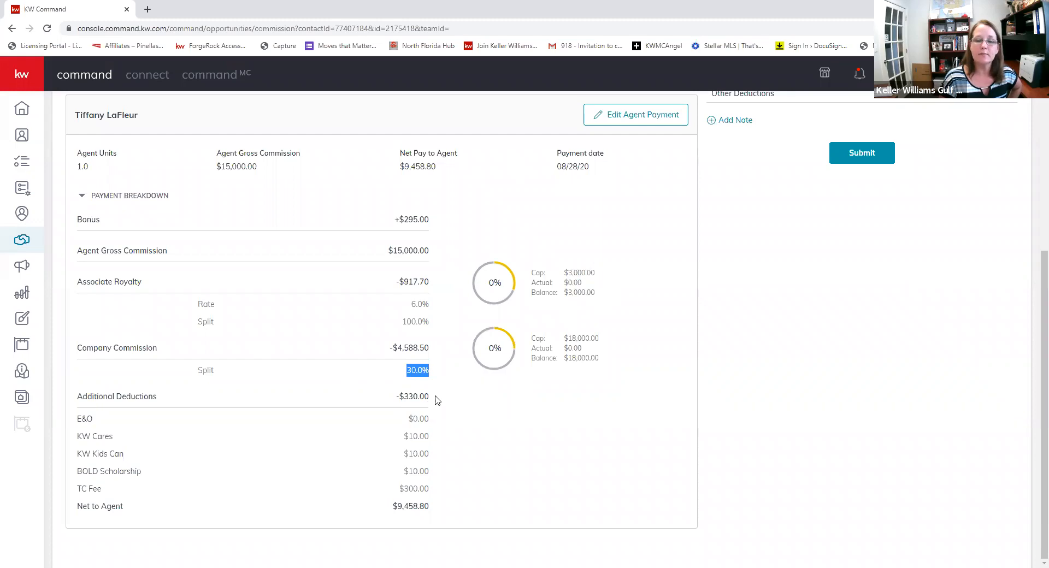
drag(388, 348, 432, 352)
click(438, 353)
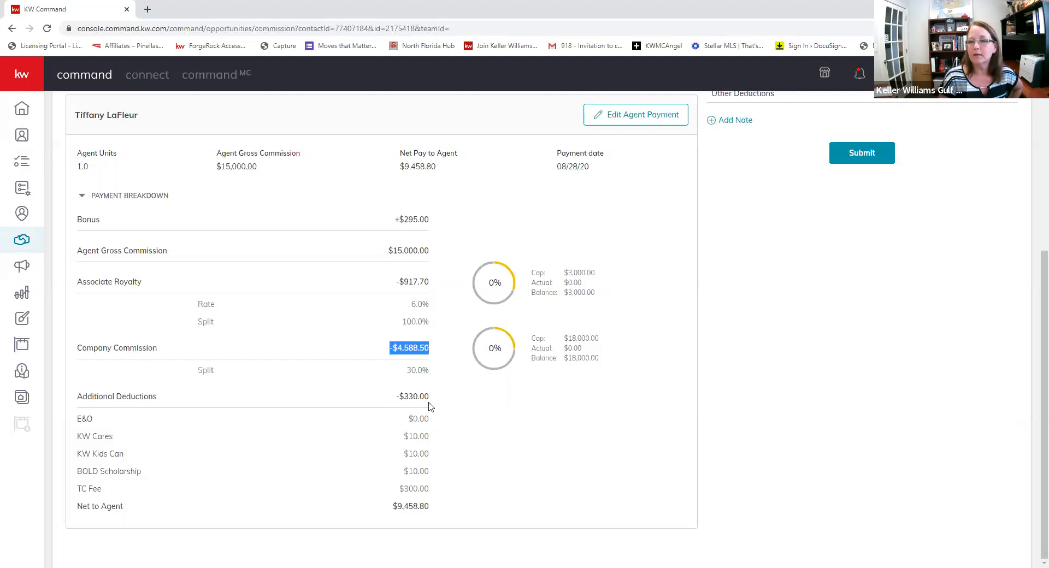
click(498, 474)
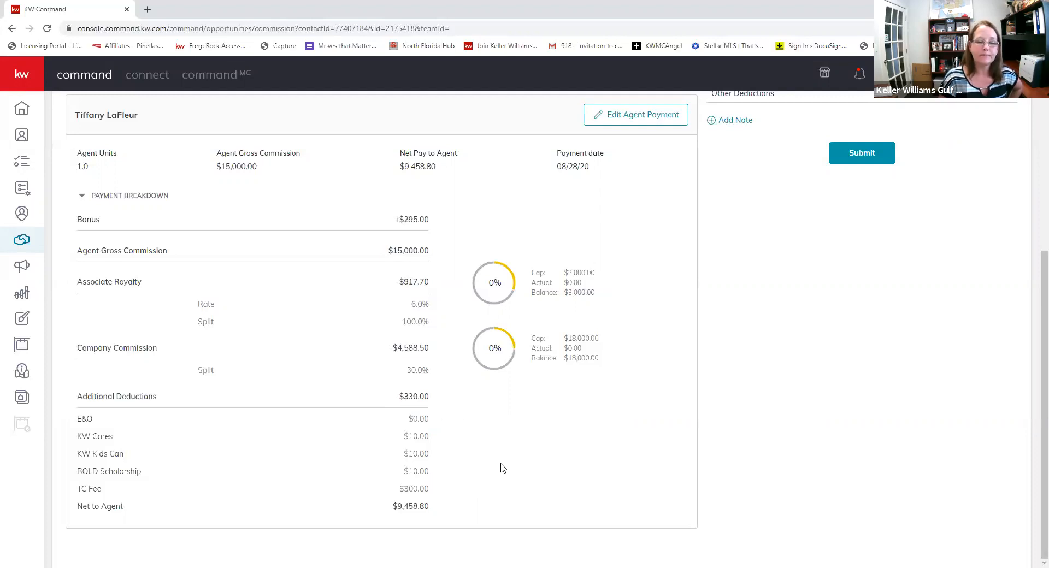
scroll(501, 454, up, 1)
scroll(502, 437, up, 3)
scroll(502, 437, down, 4)
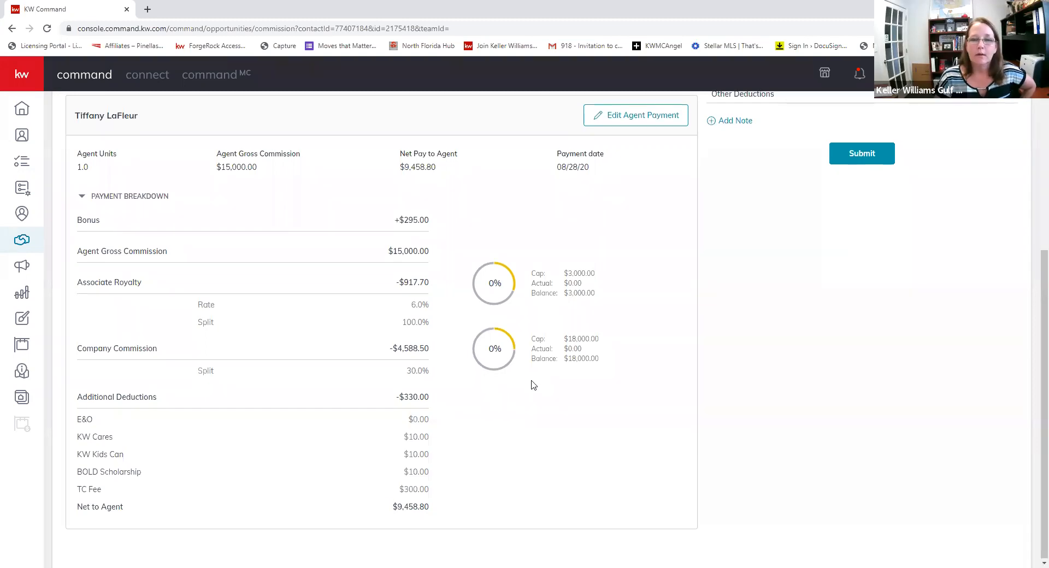
scroll(534, 382, up, 4)
- Edit the first agent's payment and start a $295 Deduction item
click(621, 335)
scroll(415, 328, down, 5)
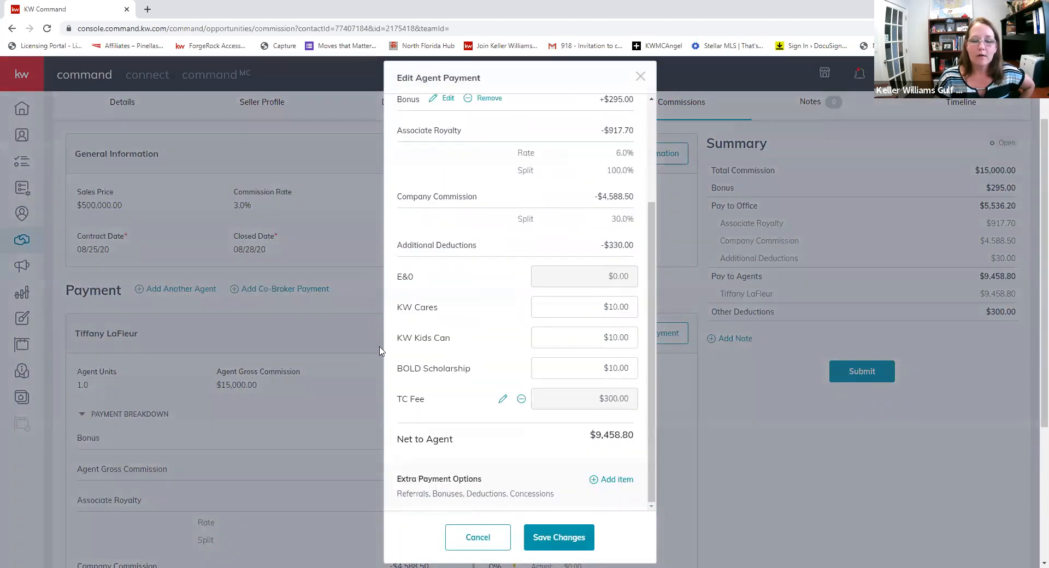
click(595, 480)
click(442, 262)
click(426, 311)
click(417, 276)
text(295)
key(Tab)
- Describe it as MLS payable to Other agent with phone and address, add it, and save
click(402, 309)
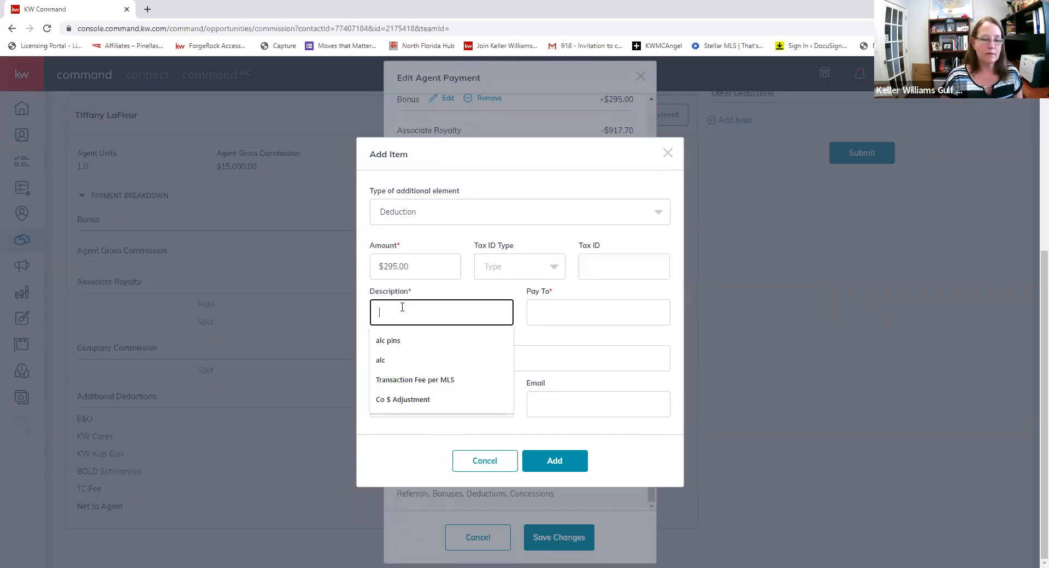
text(MLS)
key(Tab)
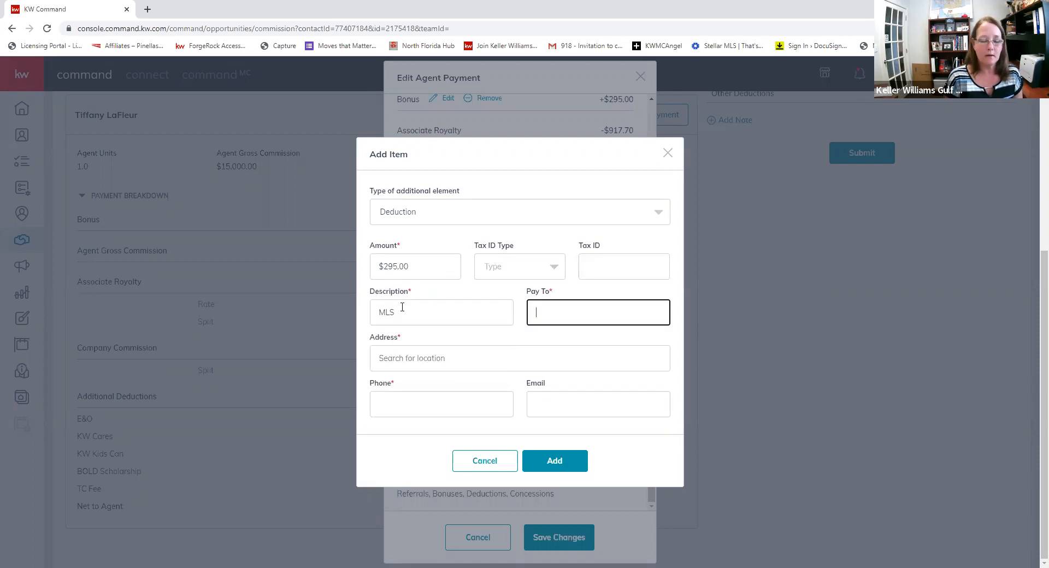
text(Other agent)
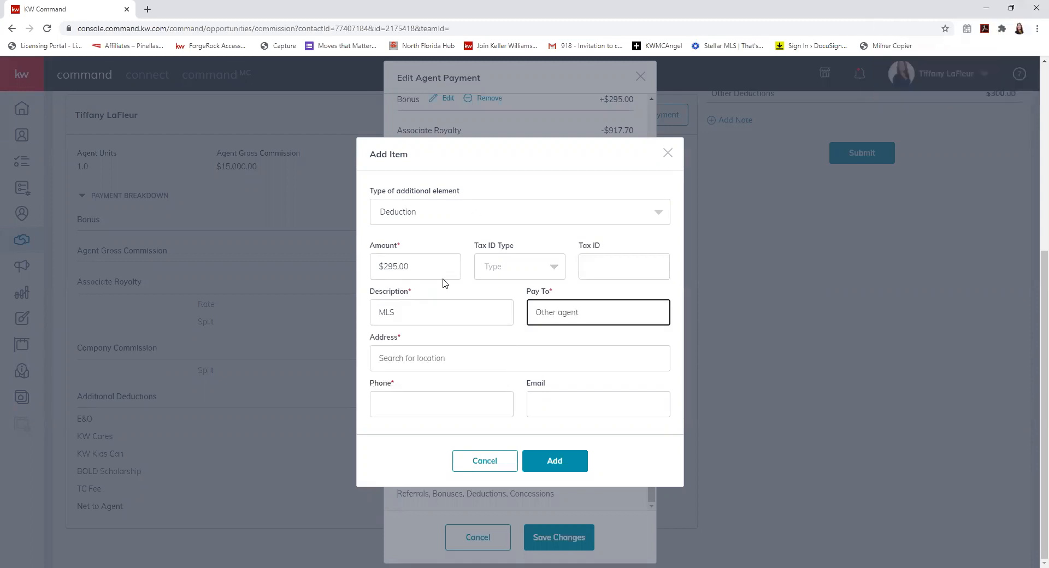
click(564, 469)
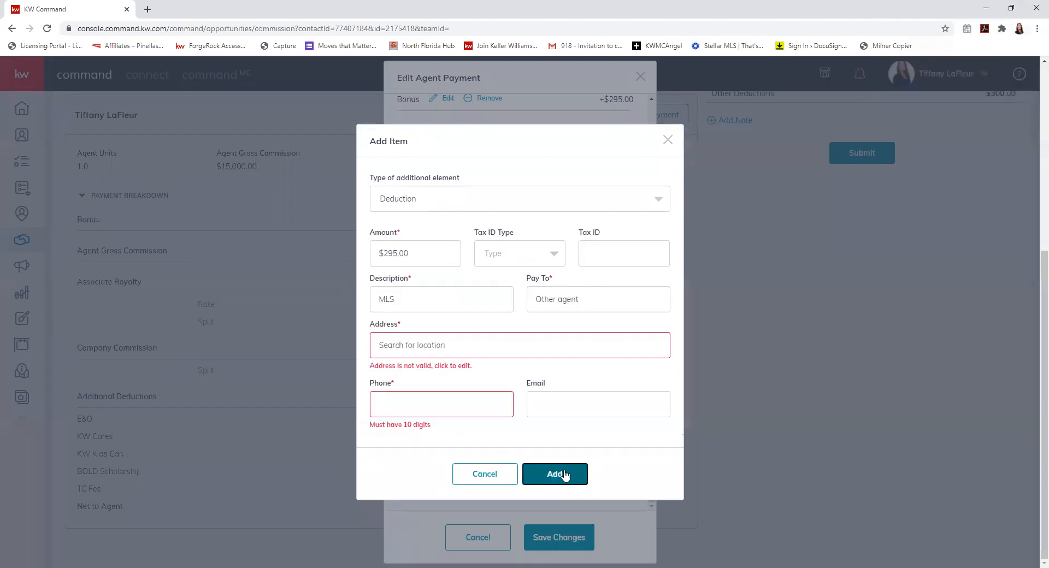
click(454, 400)
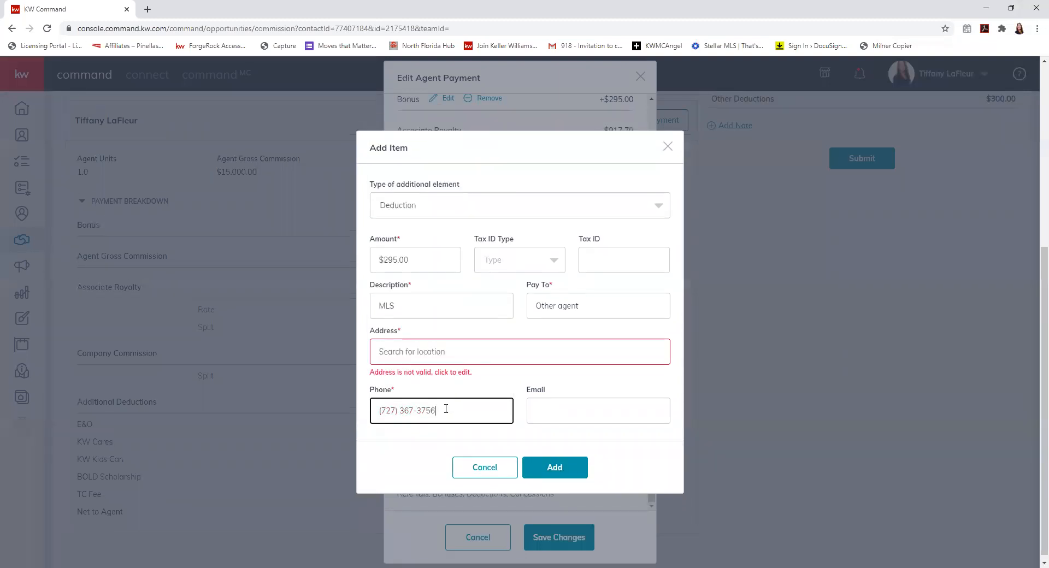
key(Tab)
click(458, 352)
text(263)
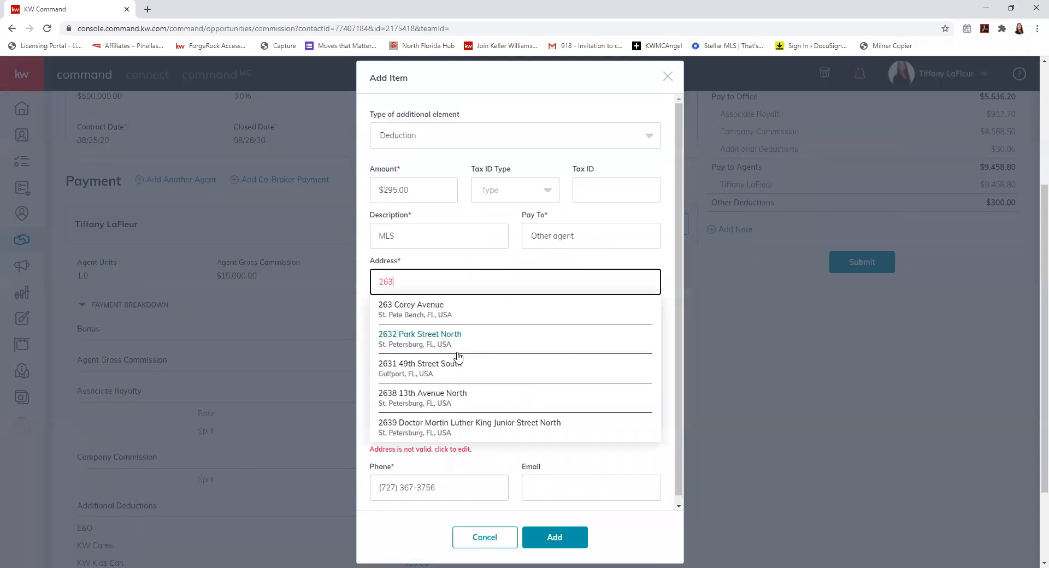
click(440, 309)
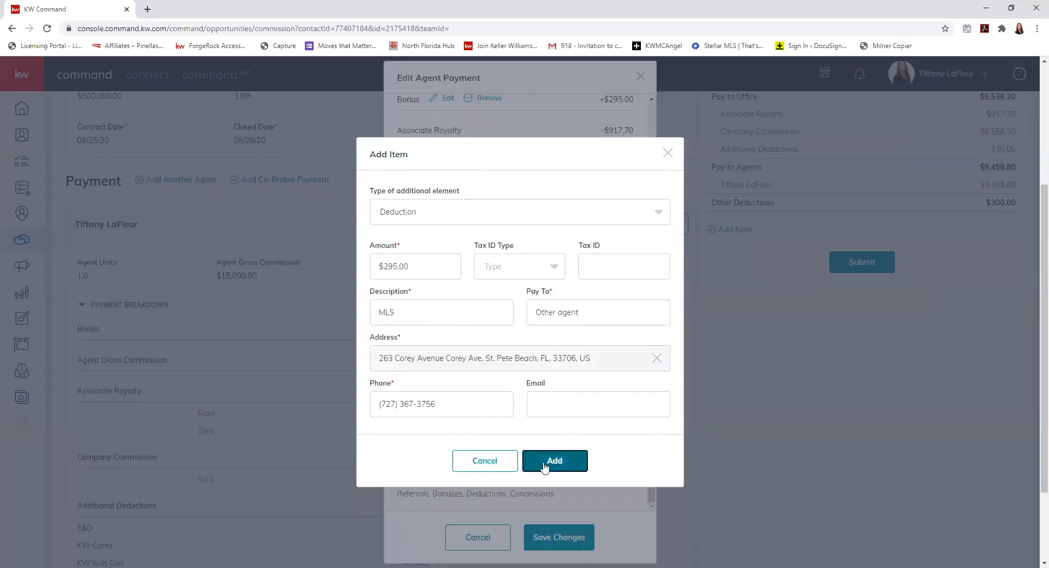
click(544, 462)
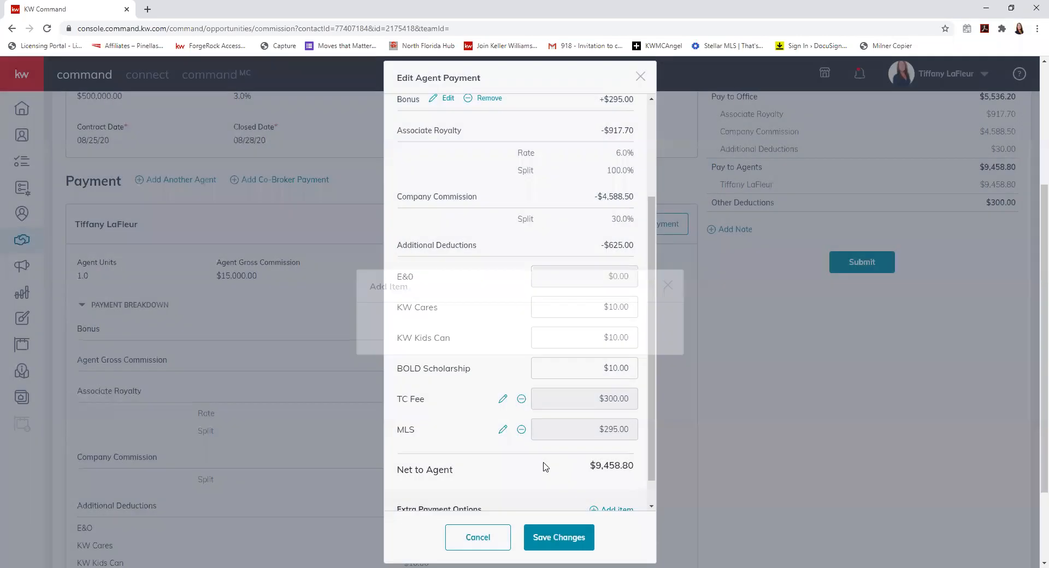
click(549, 536)
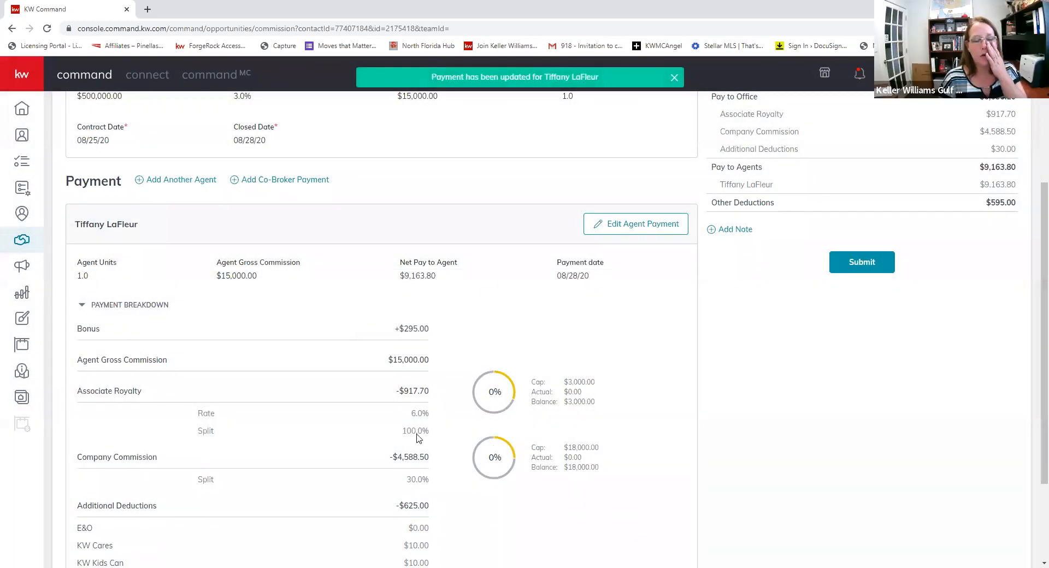
scroll(299, 428, down, 2)
scroll(299, 429, down, 1)
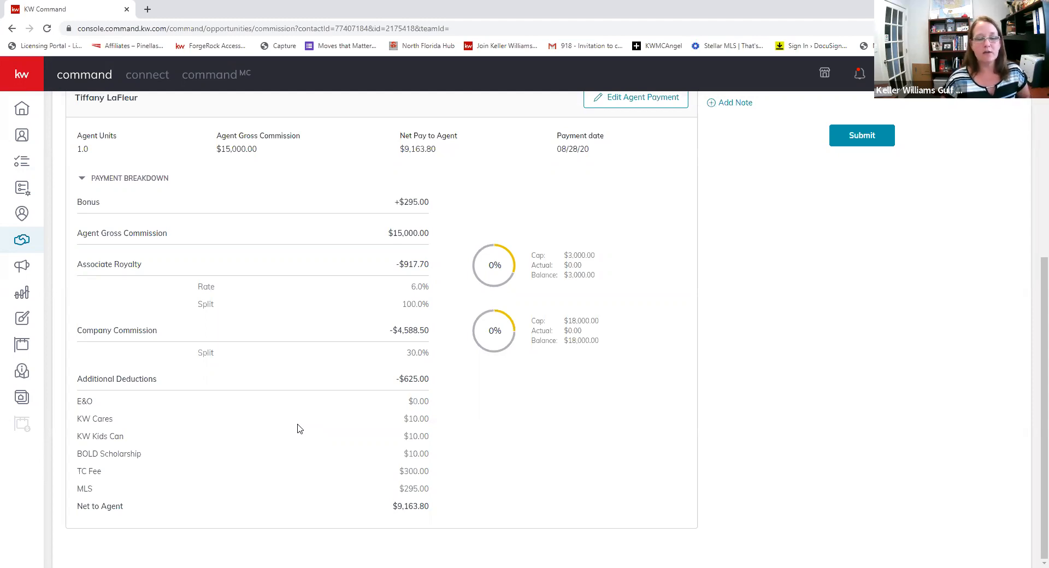
drag(405, 484, 437, 493)
click(469, 492)
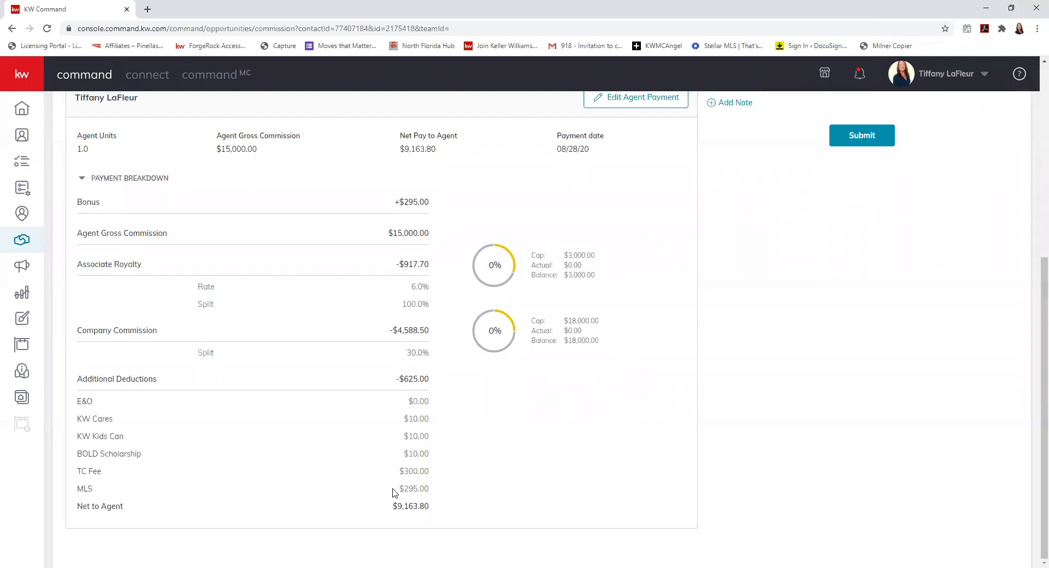
scroll(390, 481, up, 4)
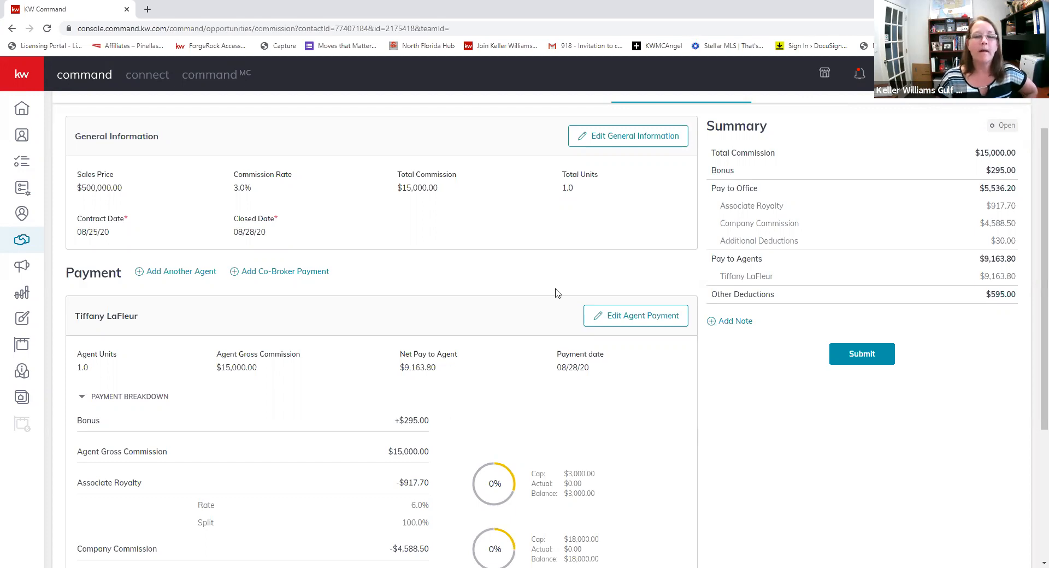
drag(397, 188, 439, 189)
drag(560, 189, 580, 189)
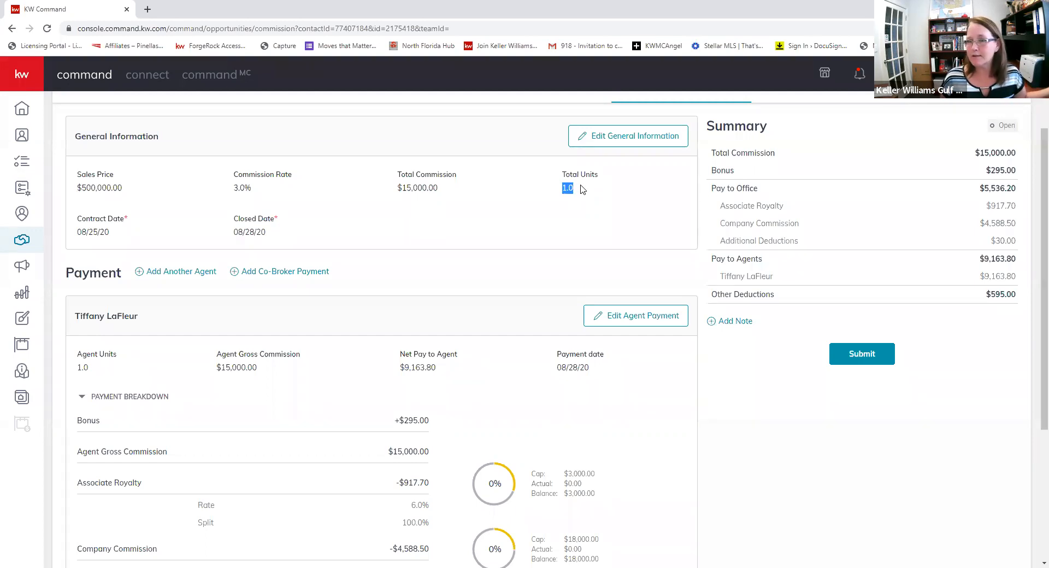
click(569, 191)
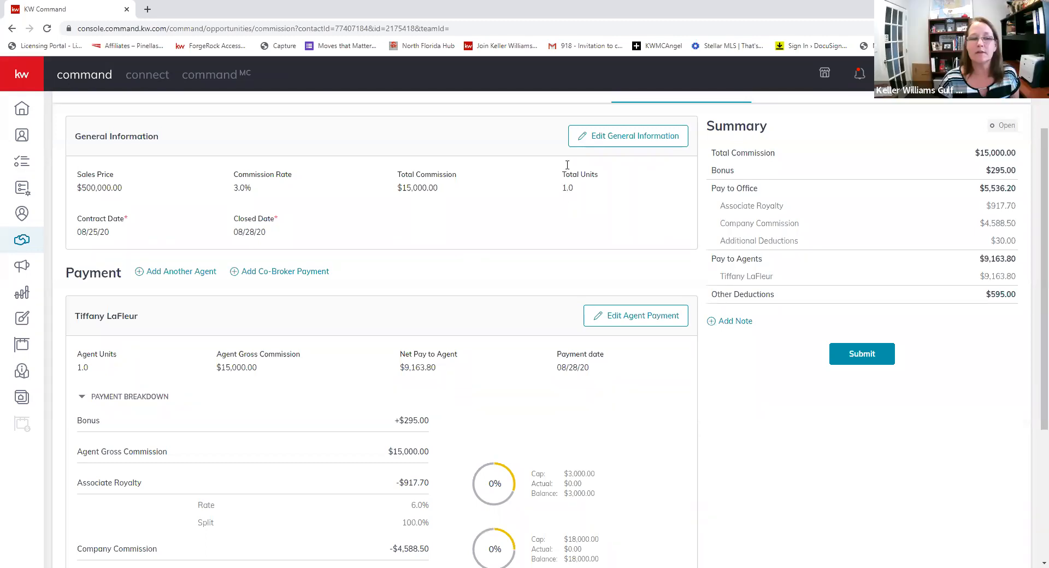
- Add a second agent found by name search, giving them .50 units and calculated commission
click(139, 273)
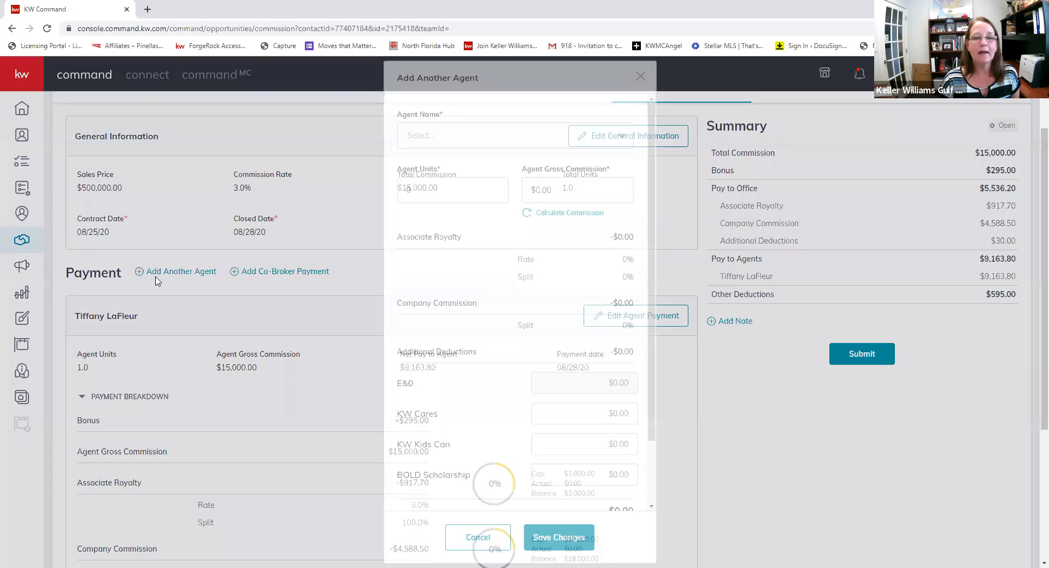
click(438, 143)
text(norma)
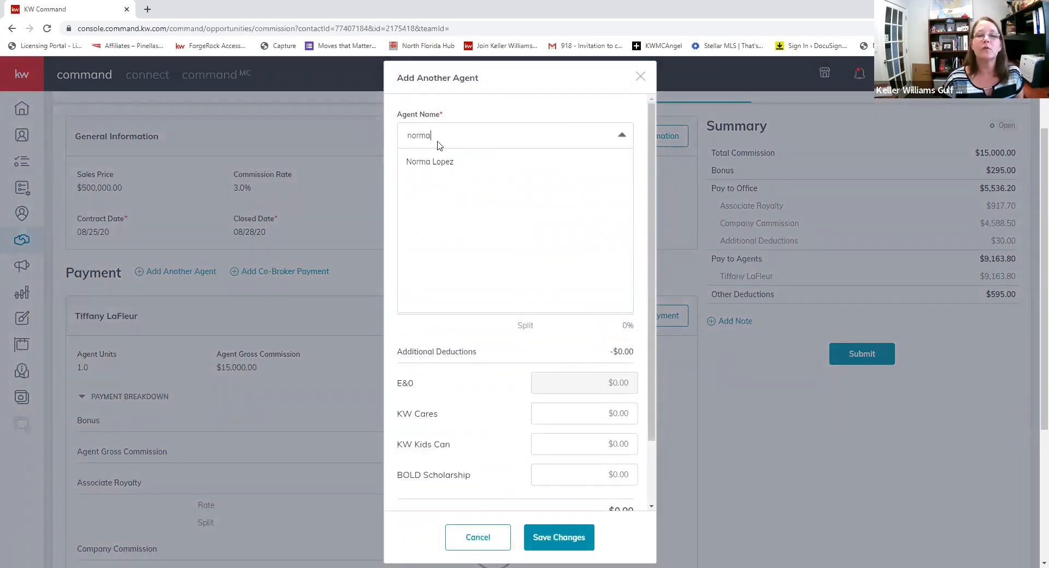
click(431, 162)
click(435, 190)
key(BackSpace)
text(.50)
key(Tab)
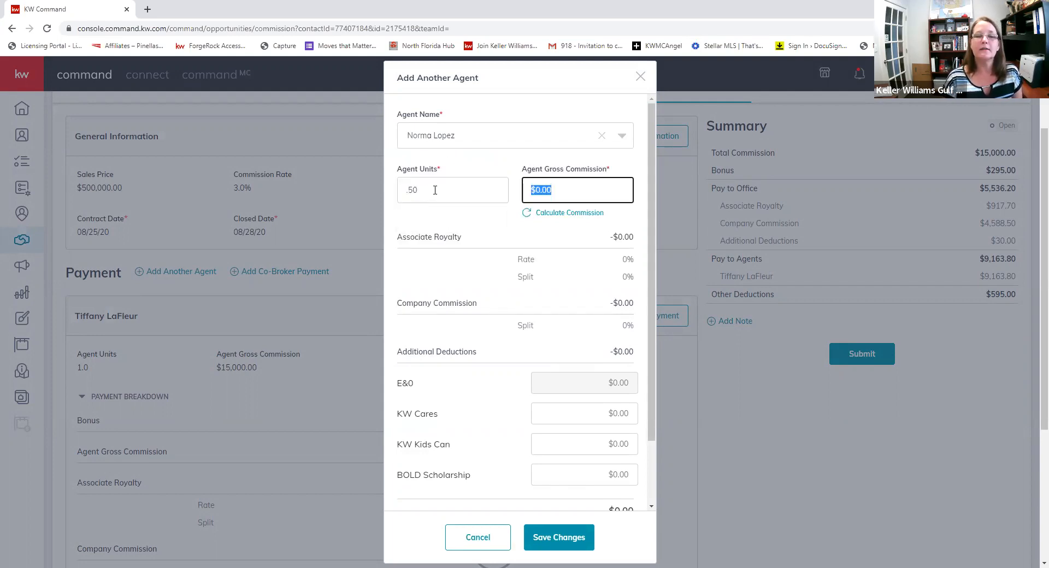
click(545, 217)
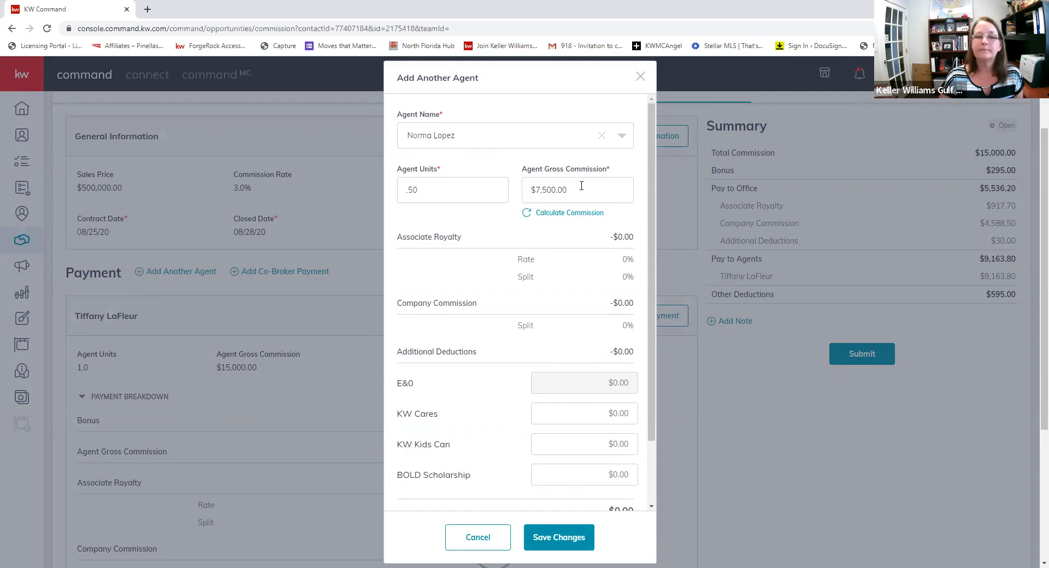
- Clear the units and set the second agent's gross commission to $7,500.00
drag(470, 189, 361, 198)
key(BackSpace)
key(Tab)
key(BackSpace)
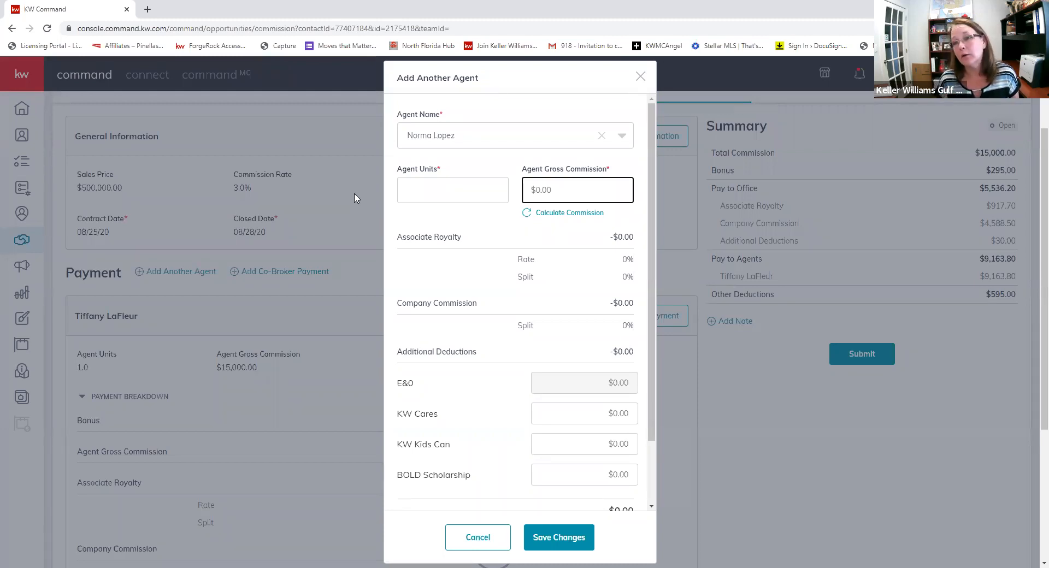
text(7500.00)
key(Tab)
click(540, 218)
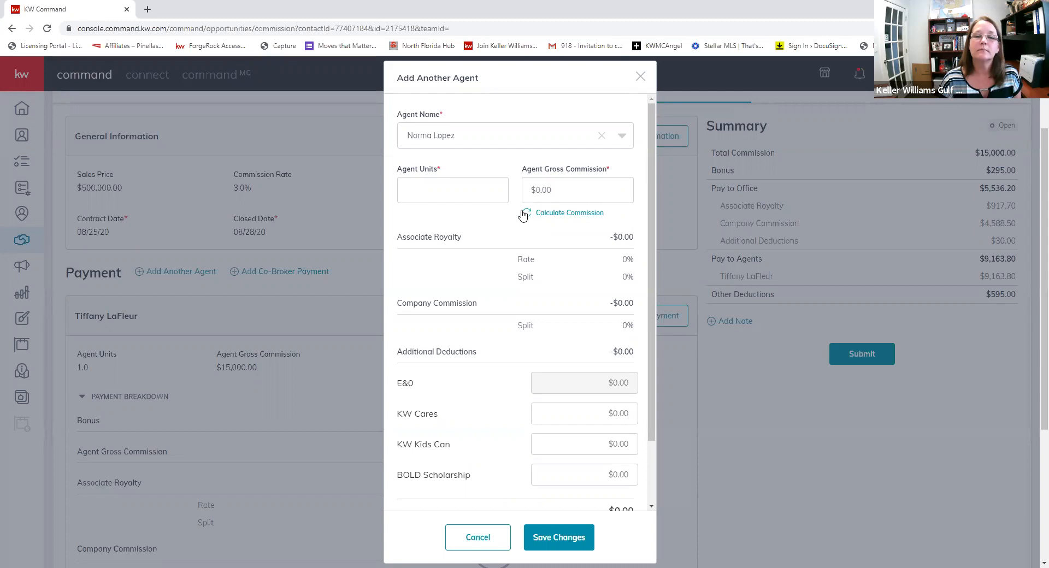
click(533, 196)
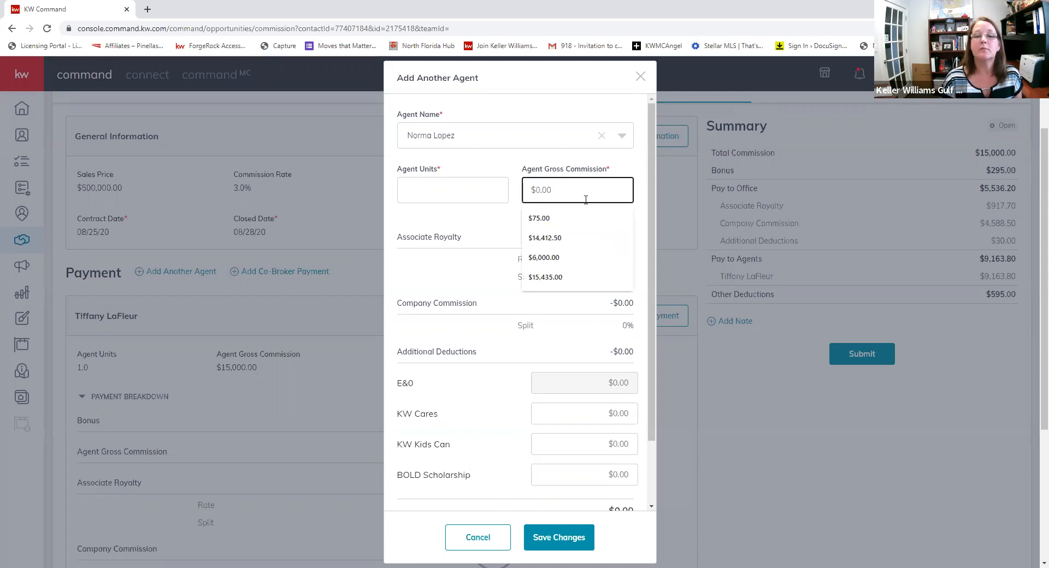
text(750000)
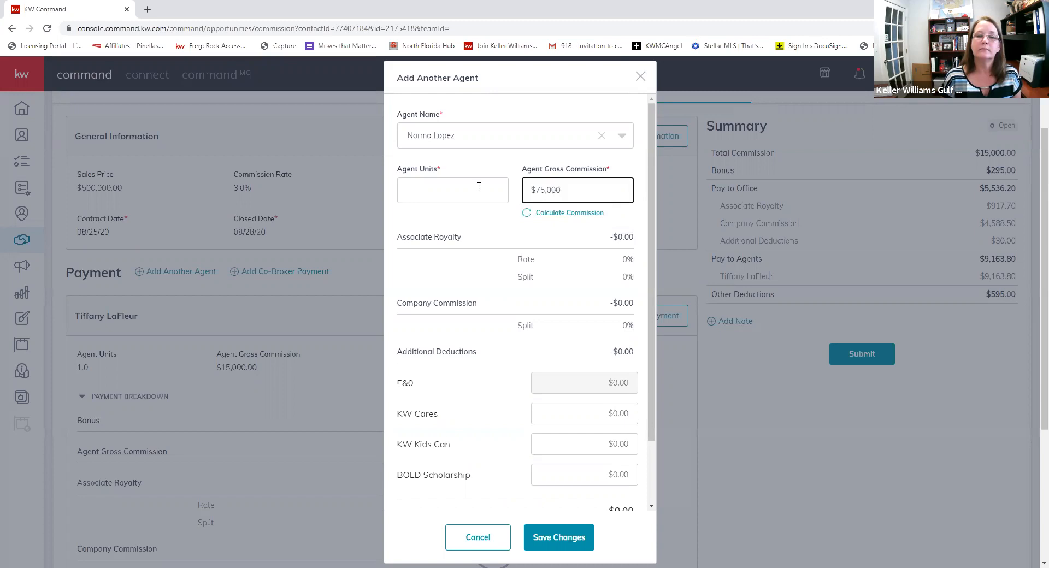
key(BackSpace)
text(.00)
key(Tab)
click(529, 214)
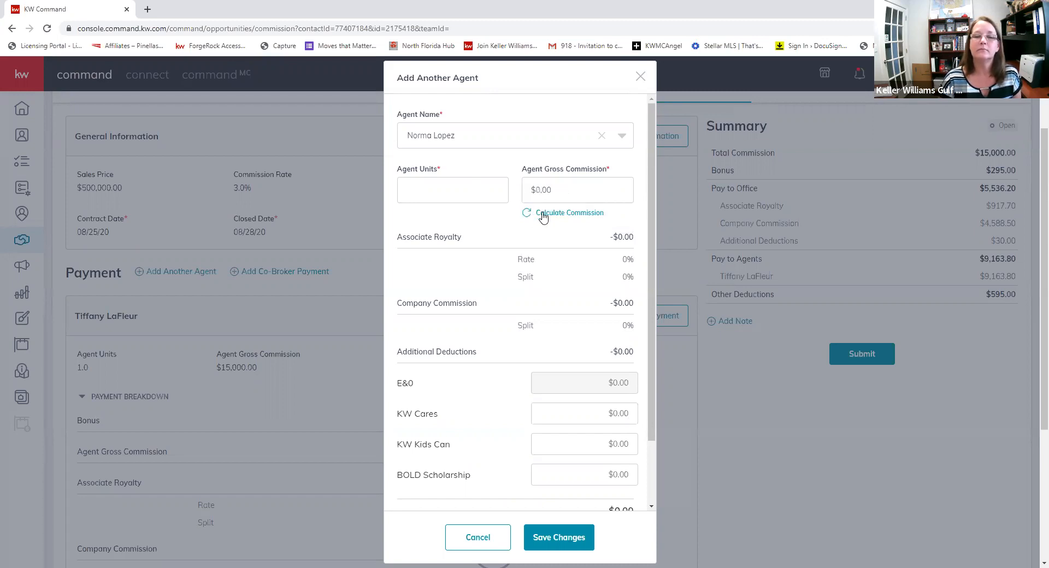
- Retry .50 units, then settle on a $7,500 gross commission and save the second agent
click(471, 197)
text(.50)
key(Tab)
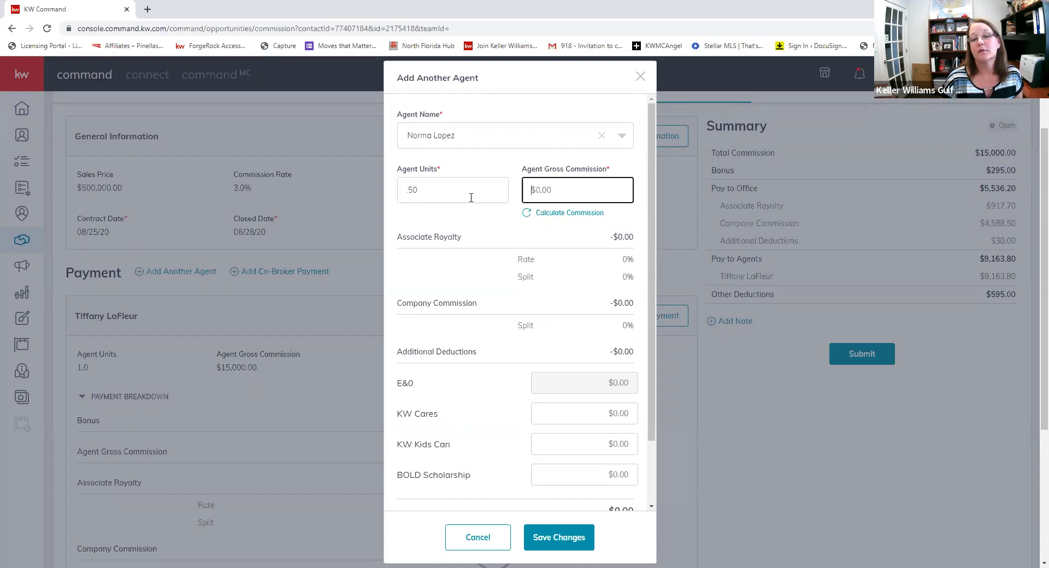
click(545, 213)
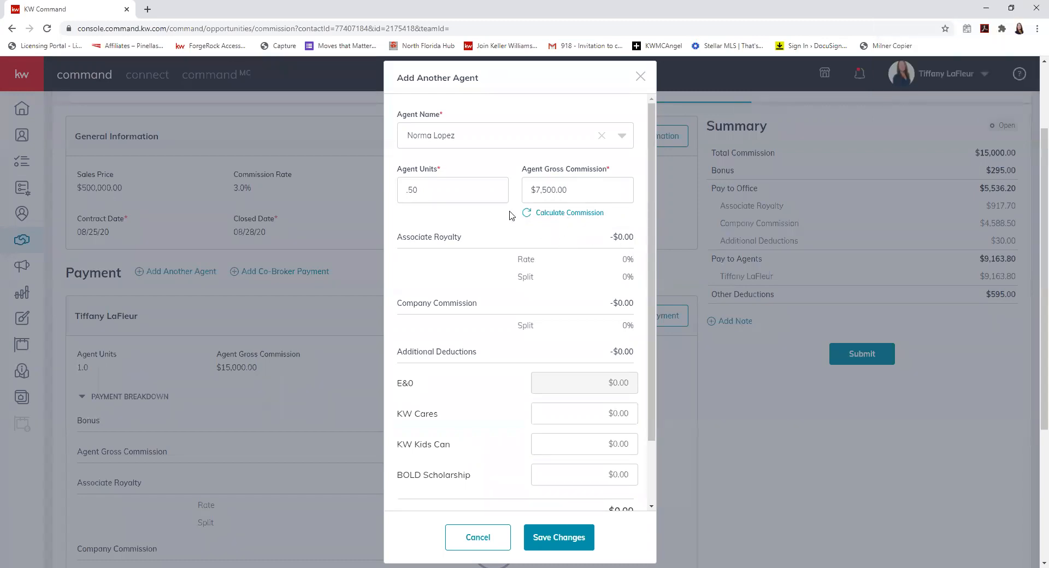
drag(454, 194, 340, 217)
key(BackSpace)
key(Tab)
text(7500)
key(Tab)
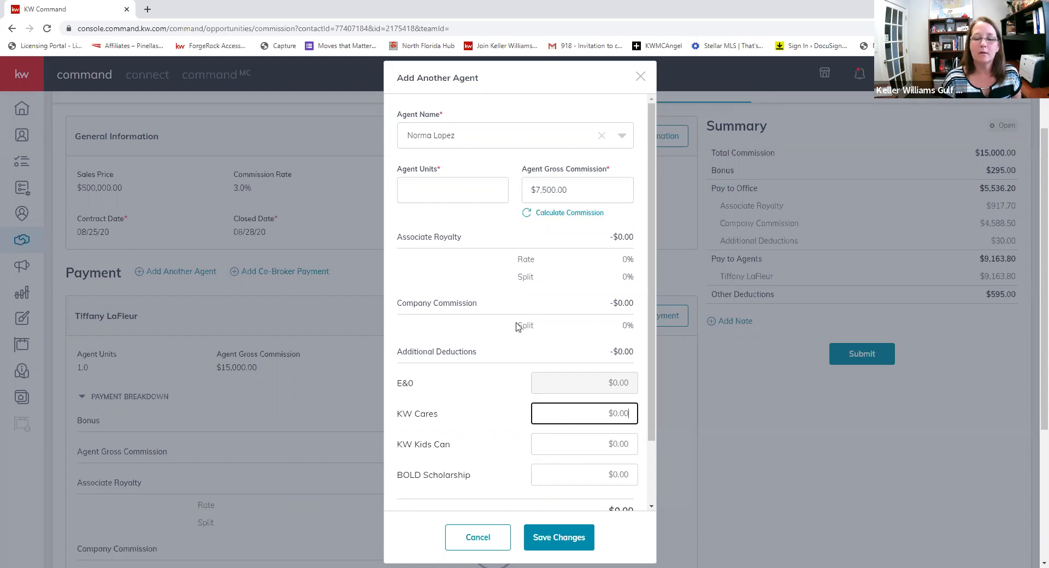
scroll(510, 236, down, 2)
scroll(522, 276, up, 2)
scroll(519, 382, down, 2)
click(558, 538)
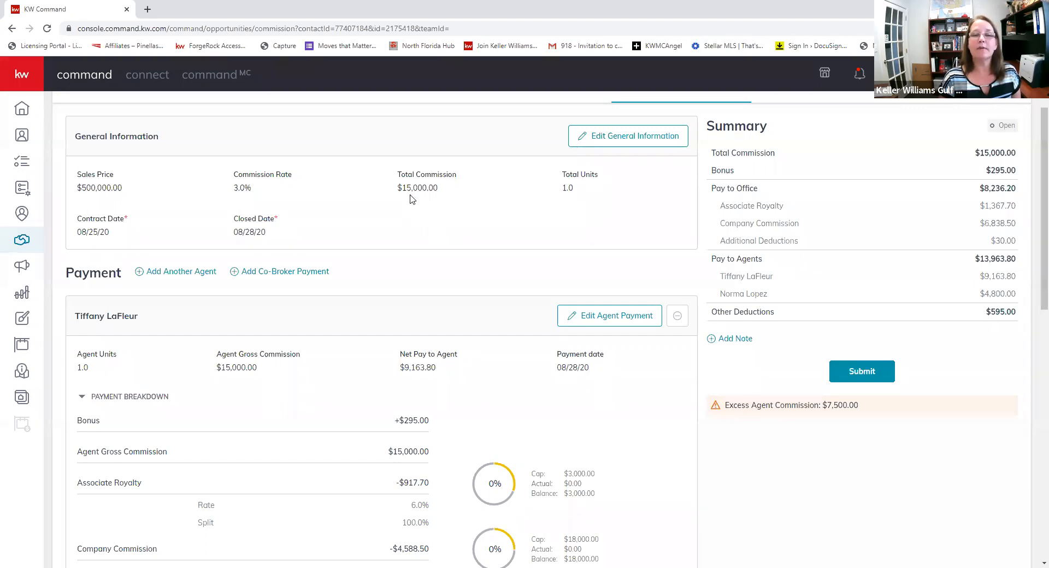
- Scroll through the payment cards and Summary showing $13,963.80 to agents and the $7,500.00 excess warning
scroll(246, 260, down, 2)
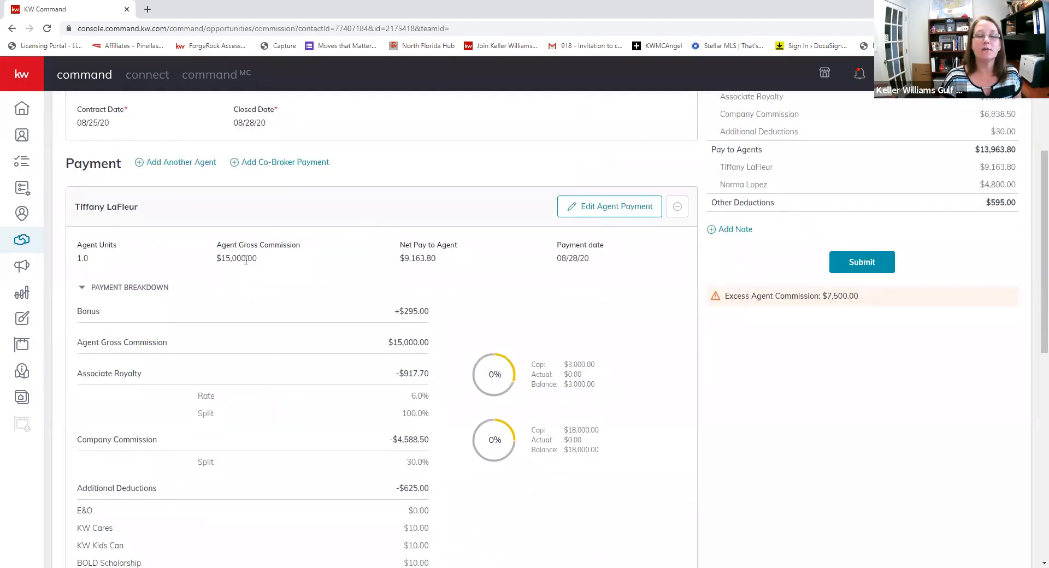
scroll(246, 261, down, 9)
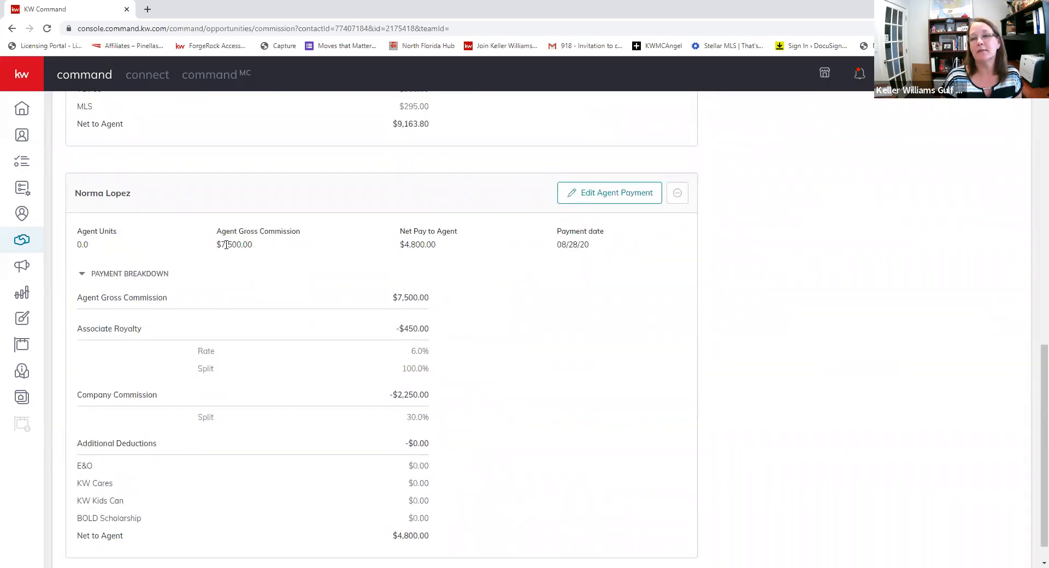
scroll(226, 244, up, 9)
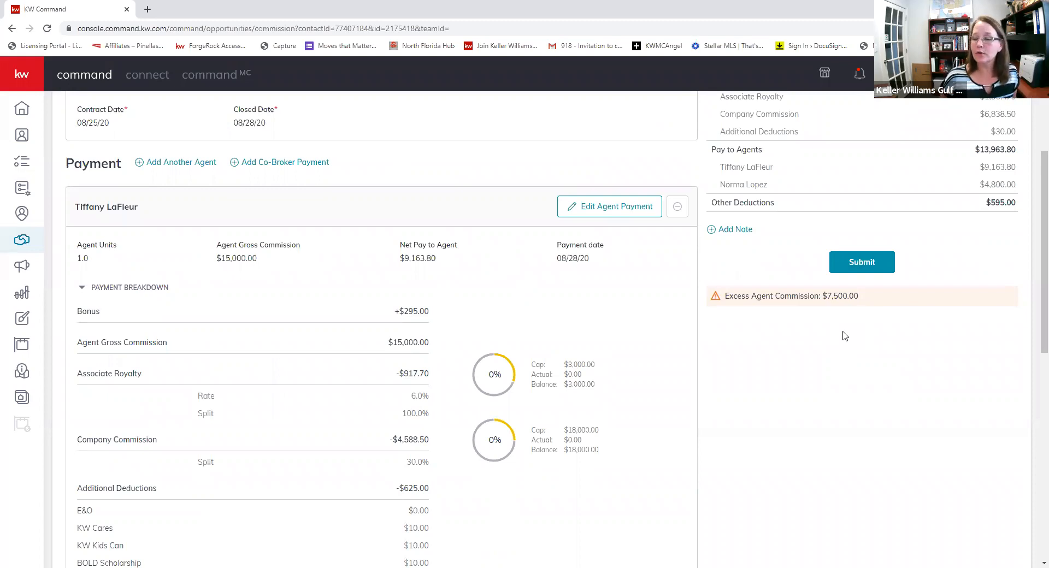
scroll(833, 344, up, 2)
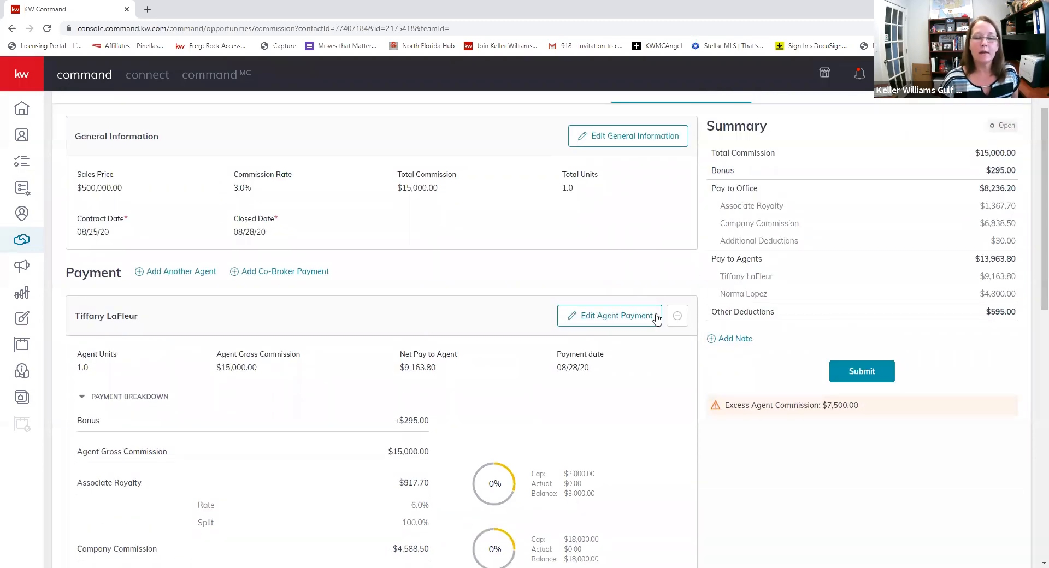
- Set the first agent's units to .50, recalculate the commission, and save
click(592, 324)
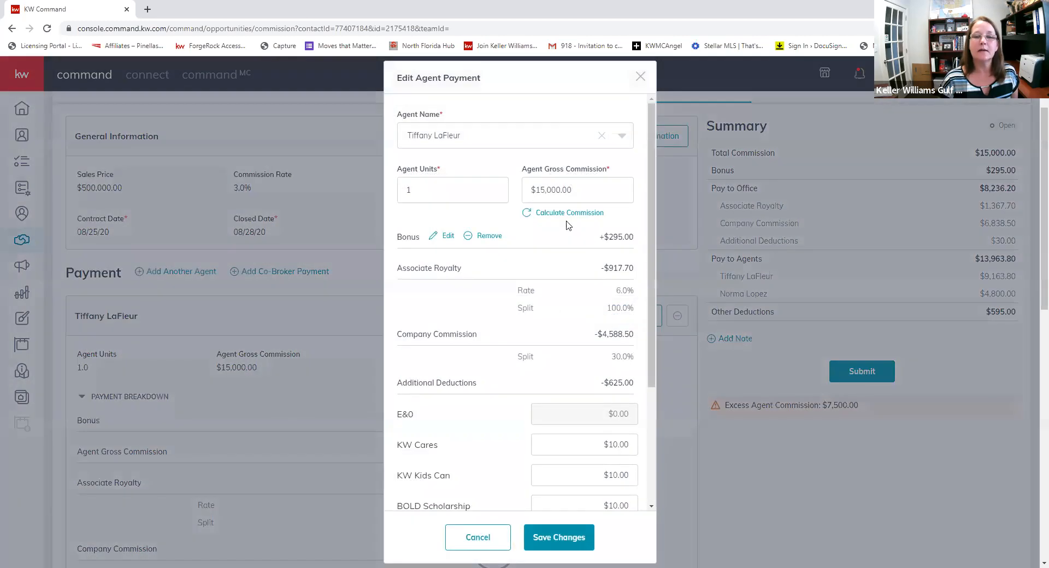
click(460, 188)
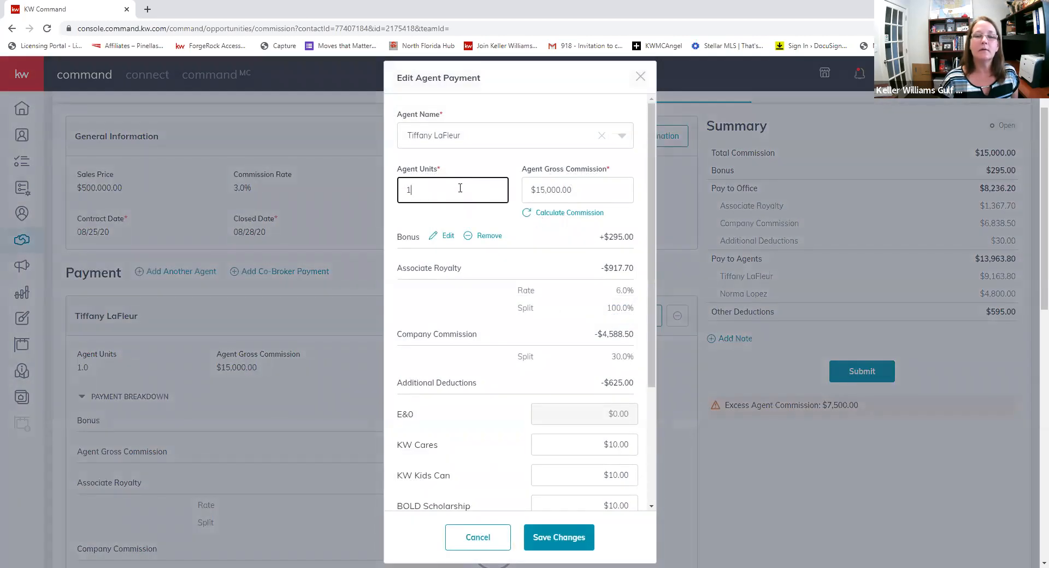
key(BackSpace)
text(.50)
key(Tab)
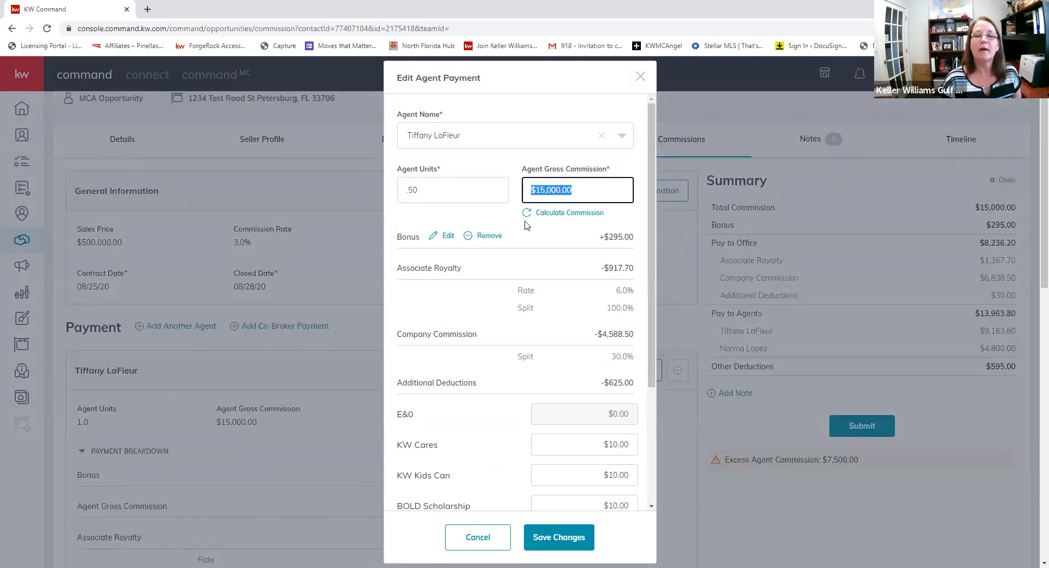
click(526, 214)
click(539, 537)
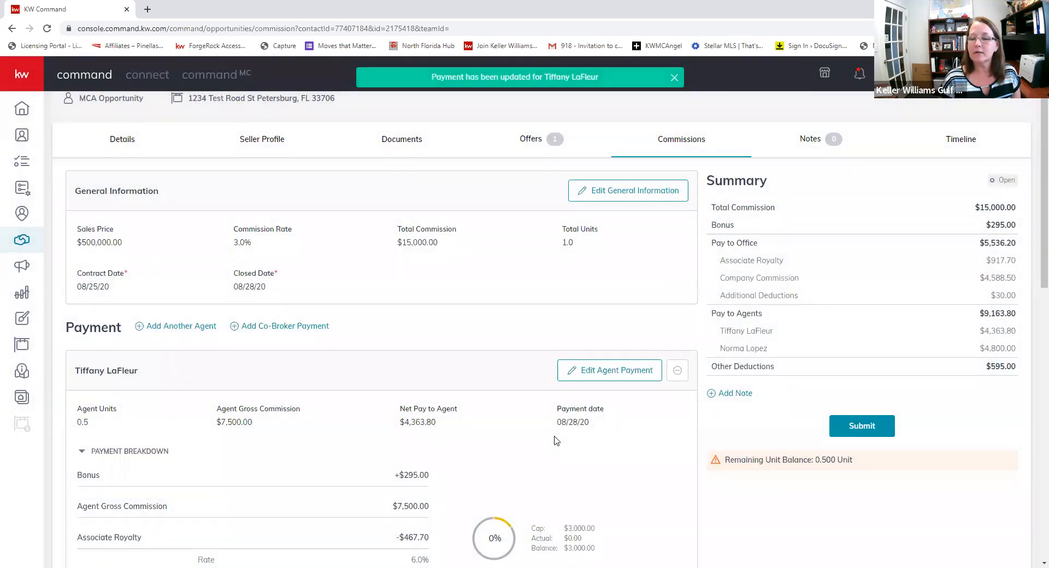
- Change the second agent's units to .50 and save the payment
scroll(556, 440, down, 2)
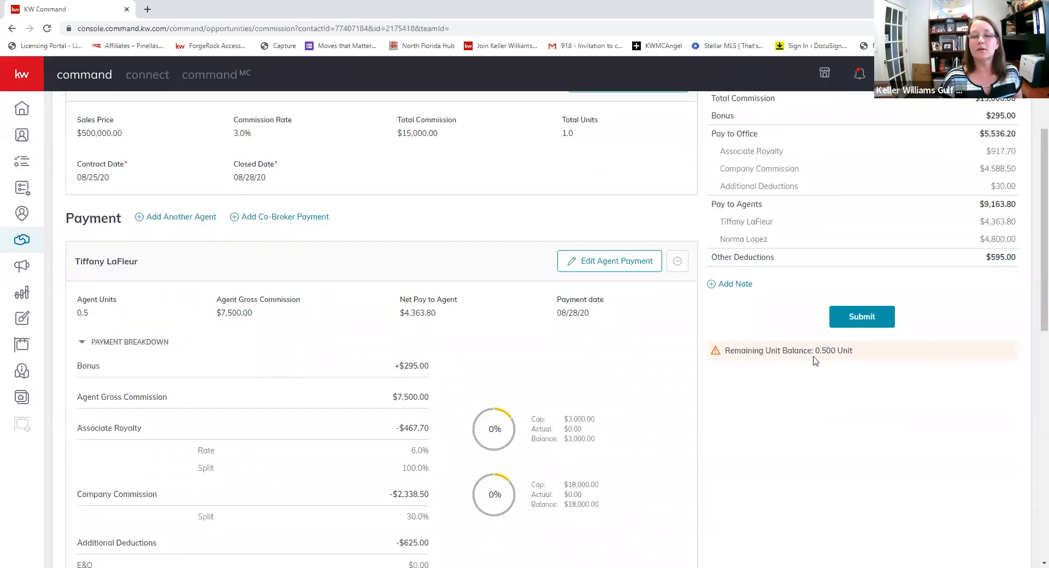
scroll(282, 297, down, 7)
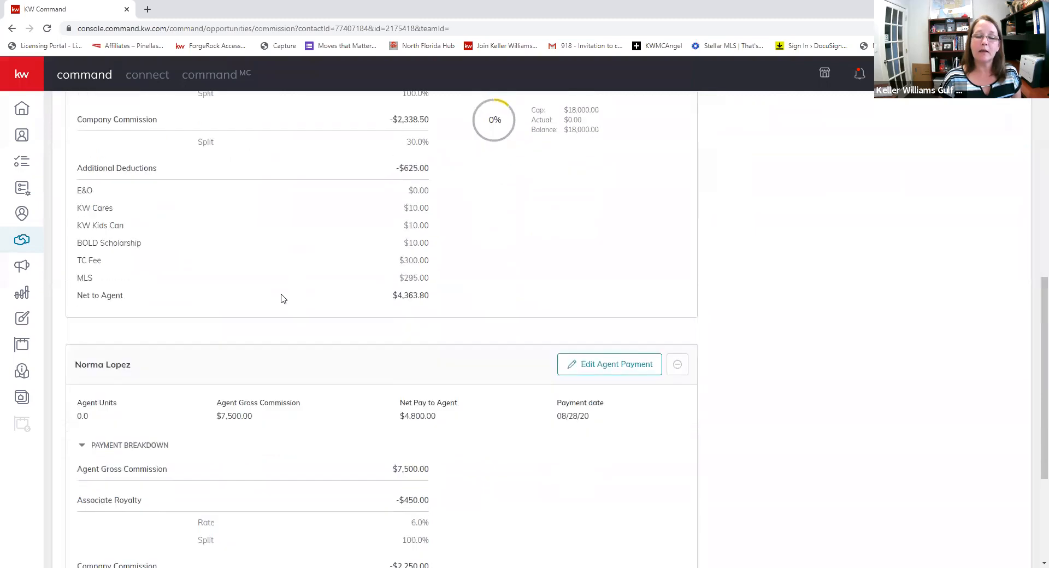
scroll(283, 299, down, 1)
click(580, 302)
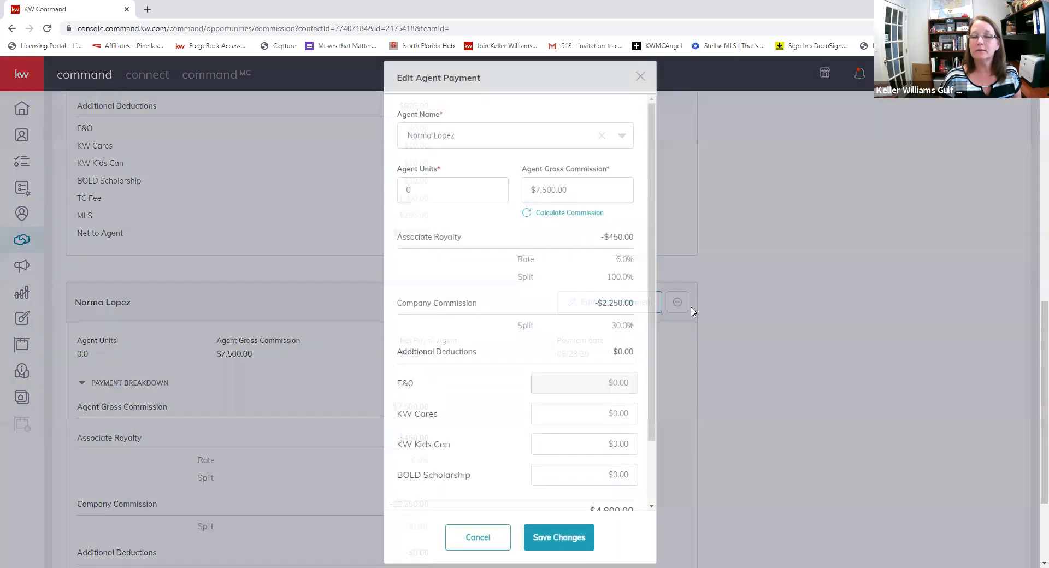
click(436, 190)
text(.)
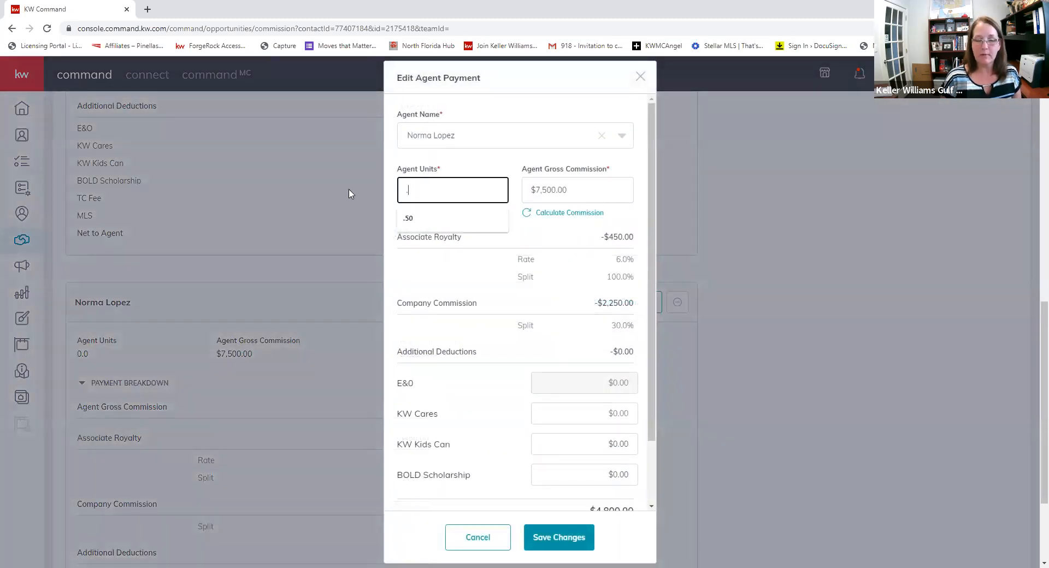
text(50)
key(Tab)
click(568, 551)
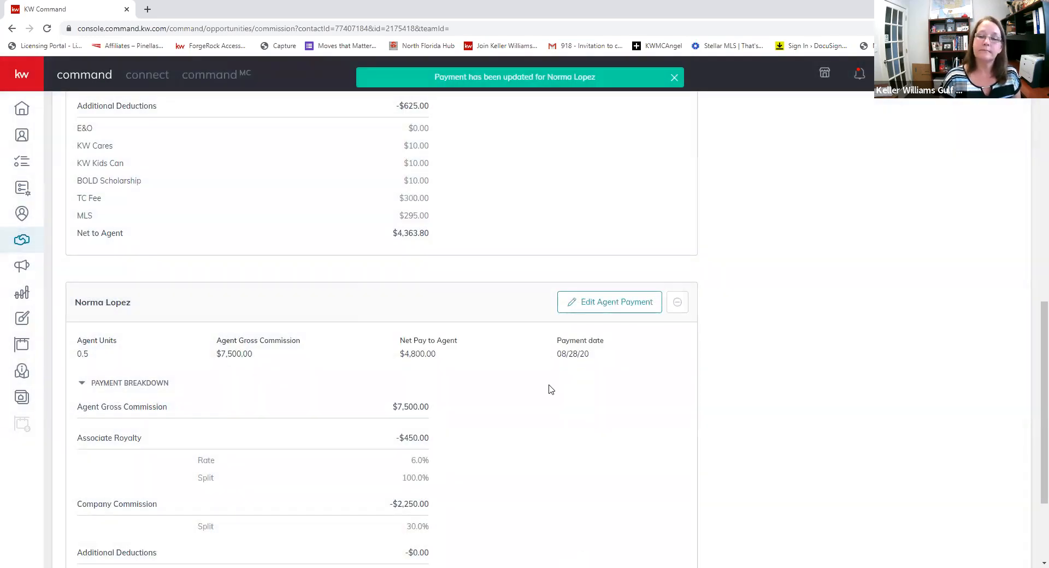
- Scroll the Commissions page to check both agents' 0.5 units and the $9,163.80 agent total
scroll(551, 389, up, 10)
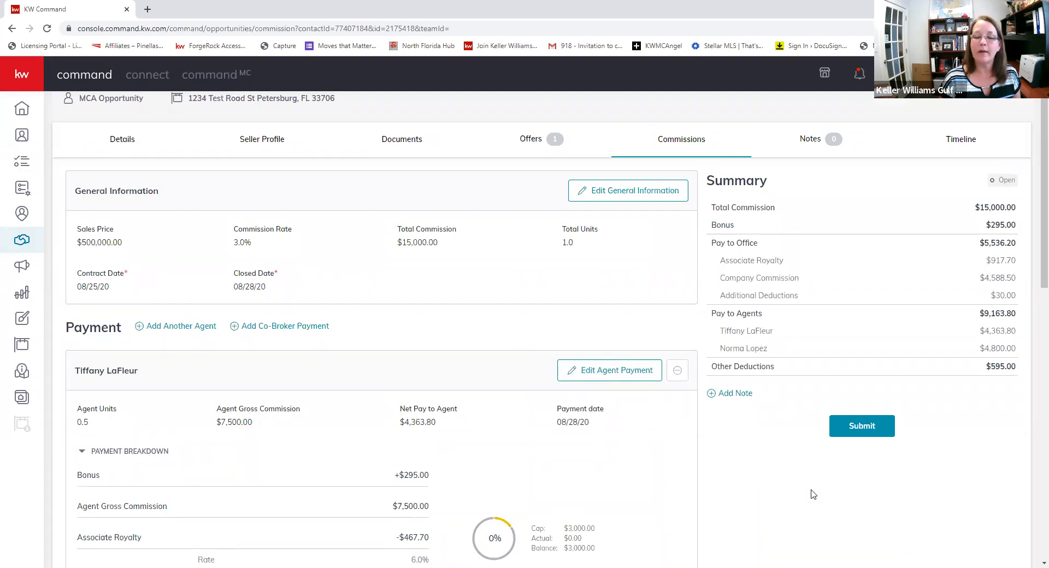
scroll(399, 410, down, 4)
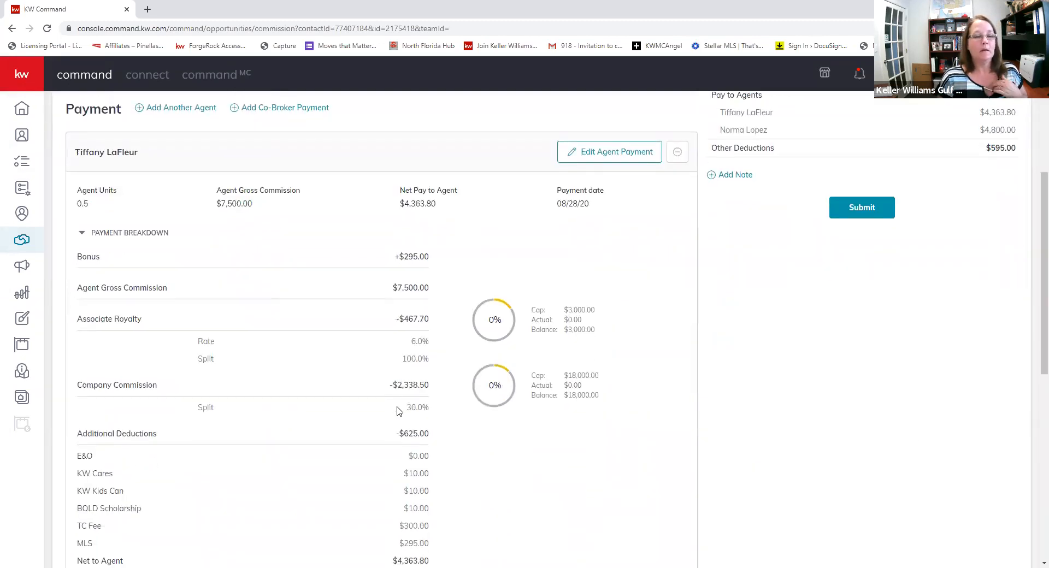
scroll(399, 411, down, 6)
scroll(399, 411, up, 12)
scroll(366, 300, down, 5)
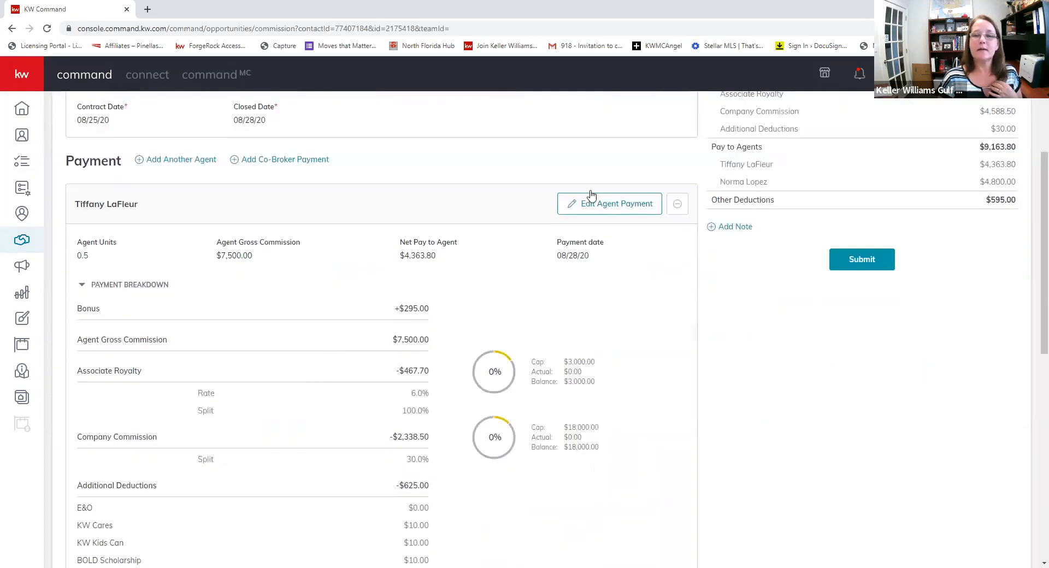
- Remove the MLS and TC Fee deductions from the first agent's payment
click(590, 209)
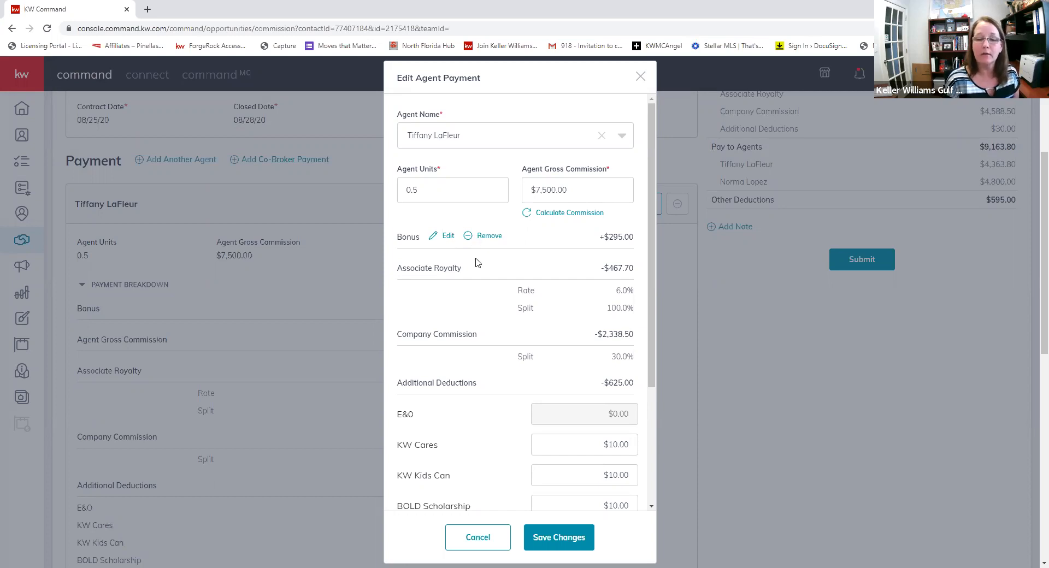
scroll(476, 263, down, 3)
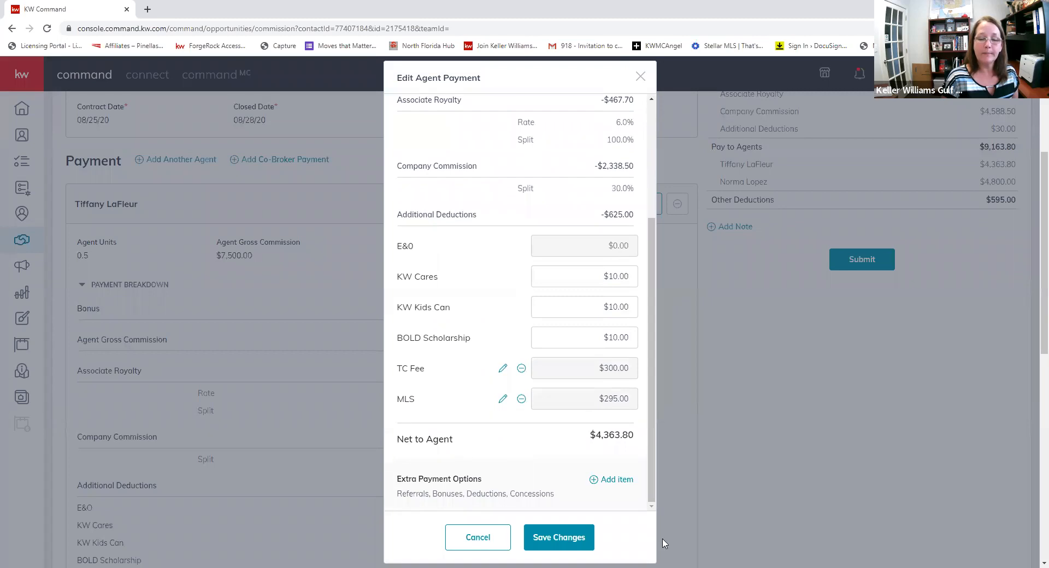
click(522, 399)
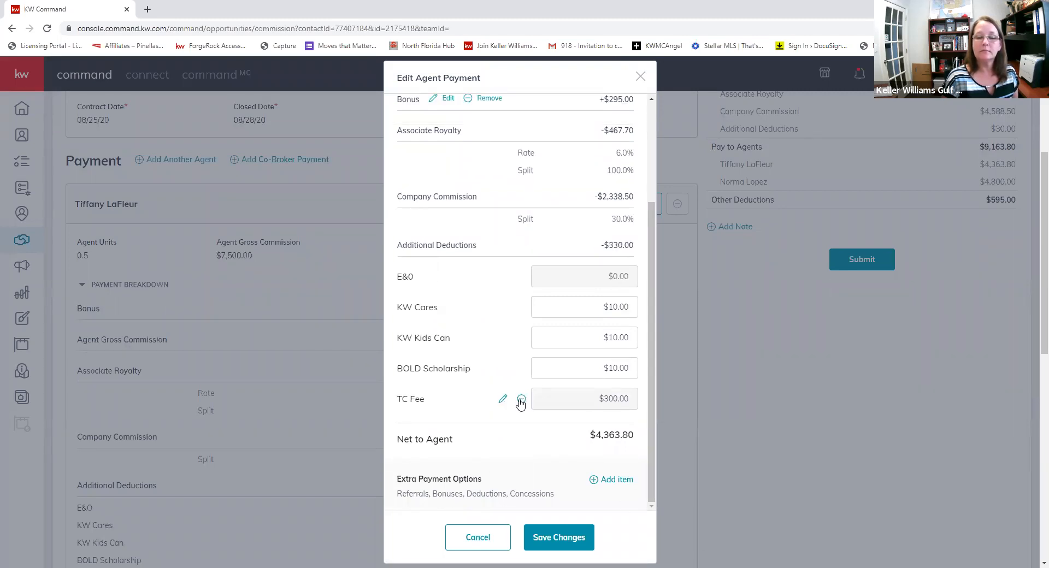
click(522, 399)
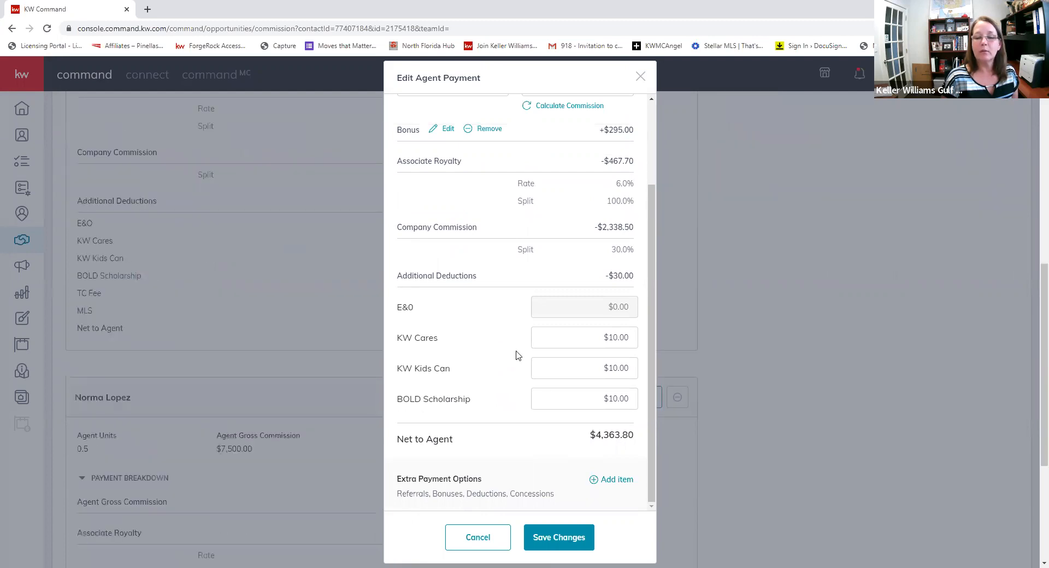
- Add an Outside Referral item at 25% to the first agent's payment
click(593, 483)
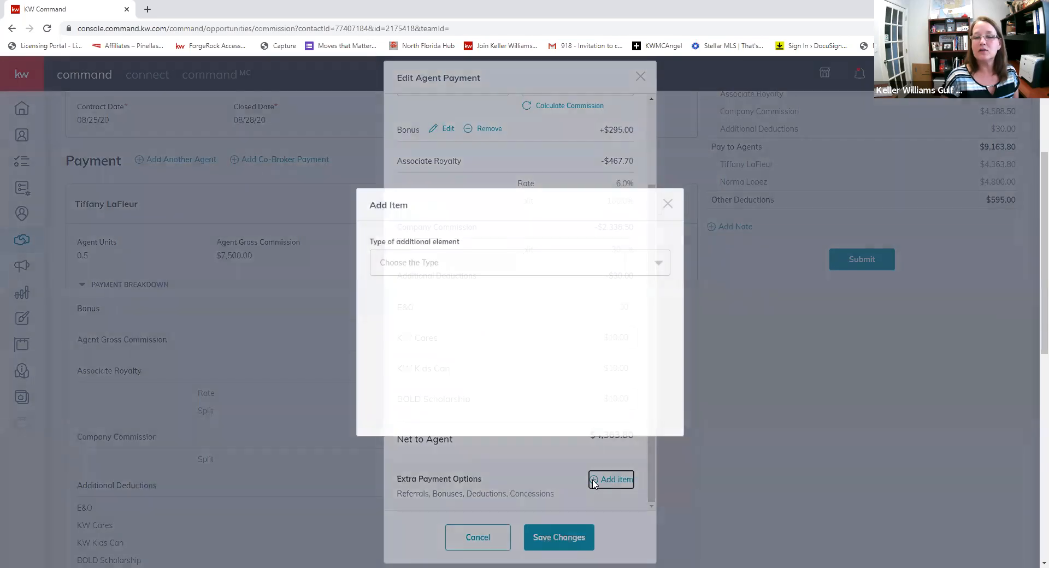
click(486, 270)
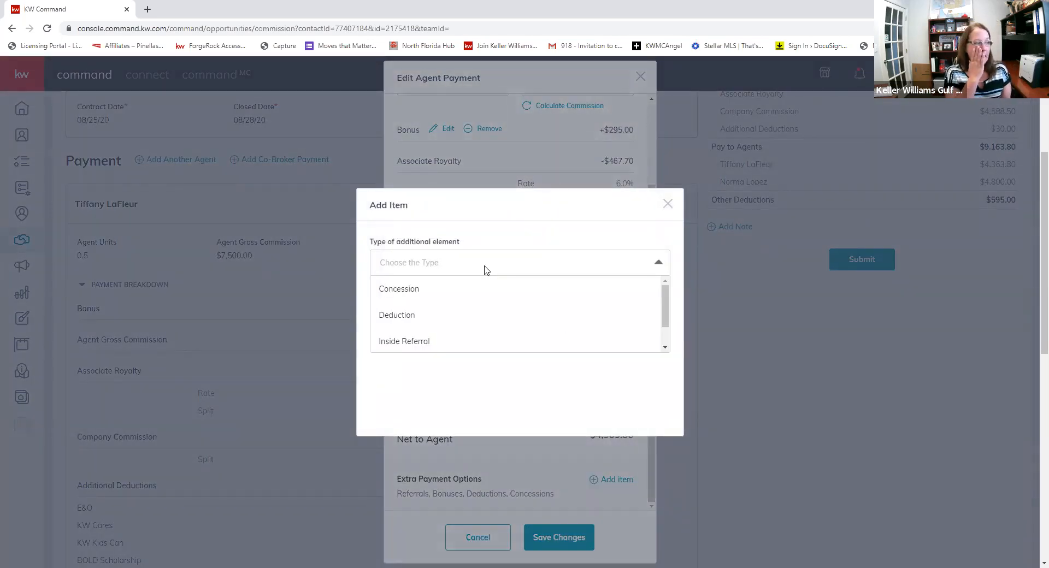
scroll(486, 270, down, 4)
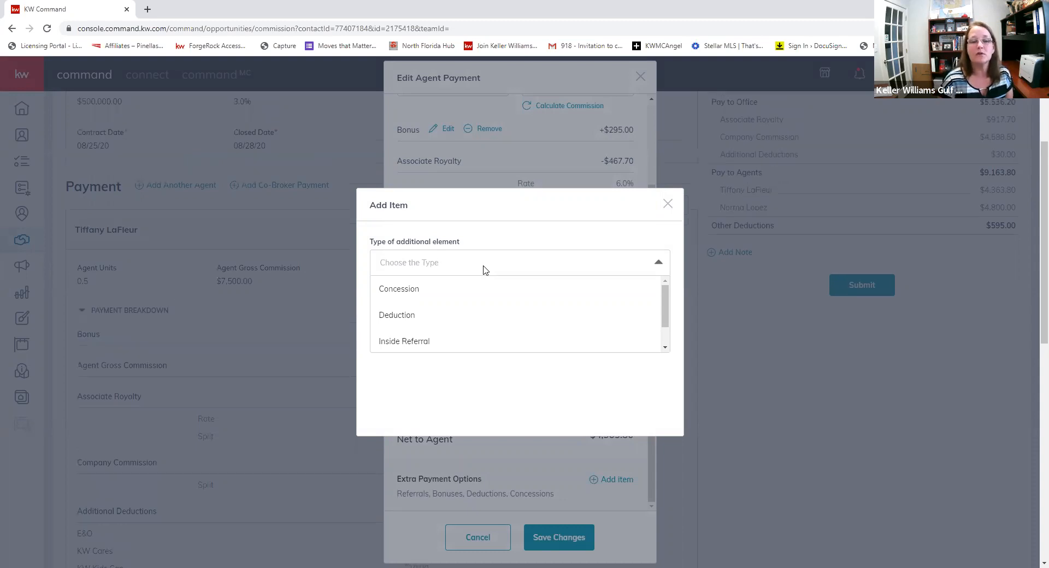
scroll(558, 297, down, 1)
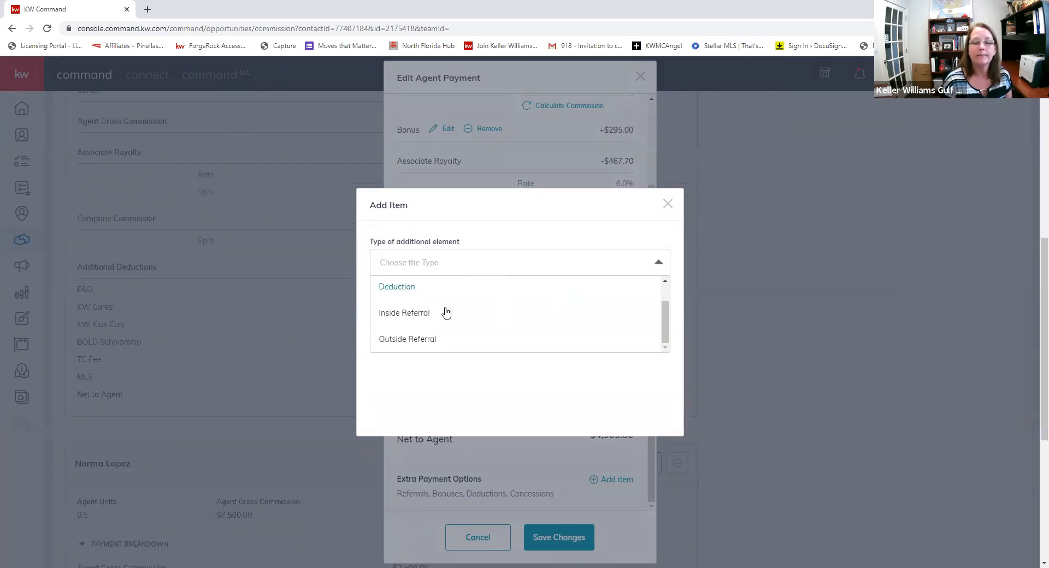
click(420, 339)
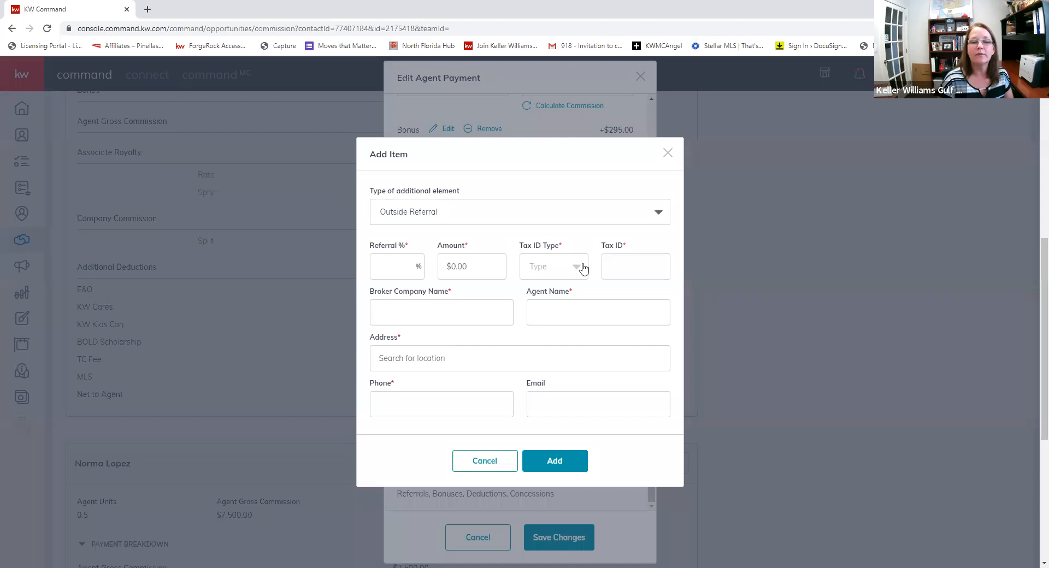
click(390, 268)
text(25)
key(Tab)
key(Tab)
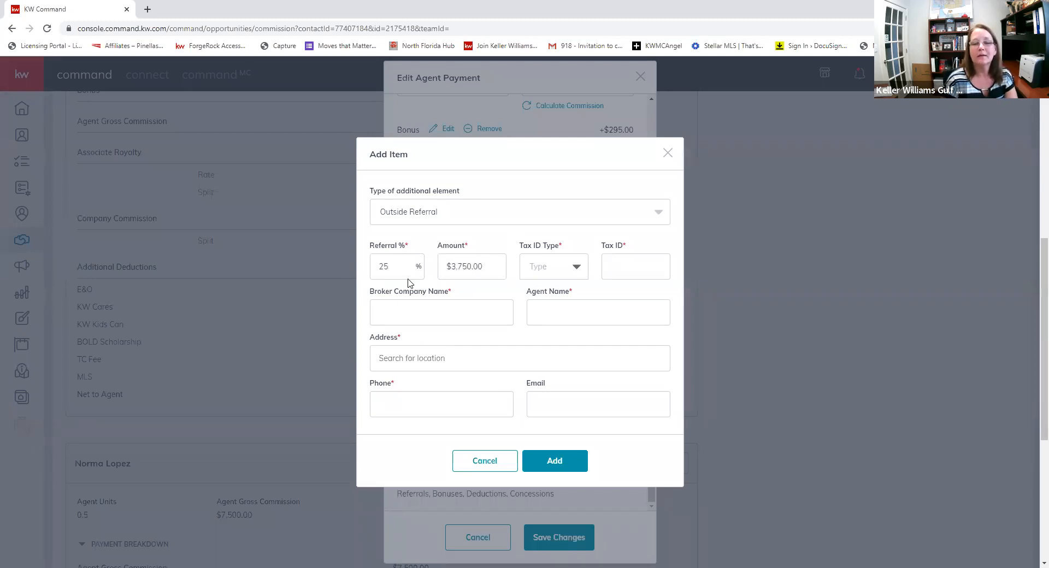
- Enter the referral's EIN tax ID, broker company Keller Test, and the referring agent's name
click(575, 270)
click(535, 319)
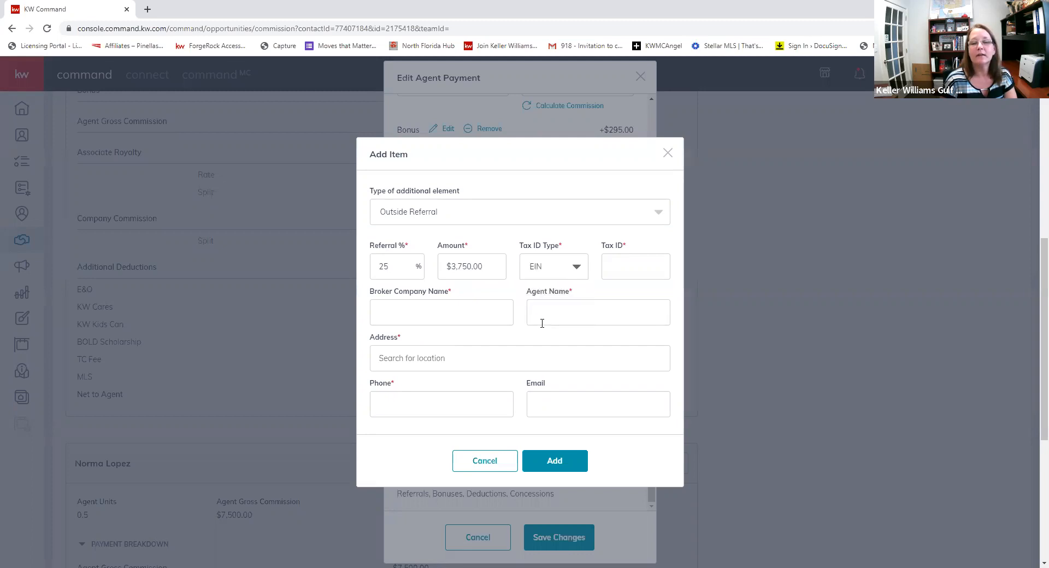
click(618, 268)
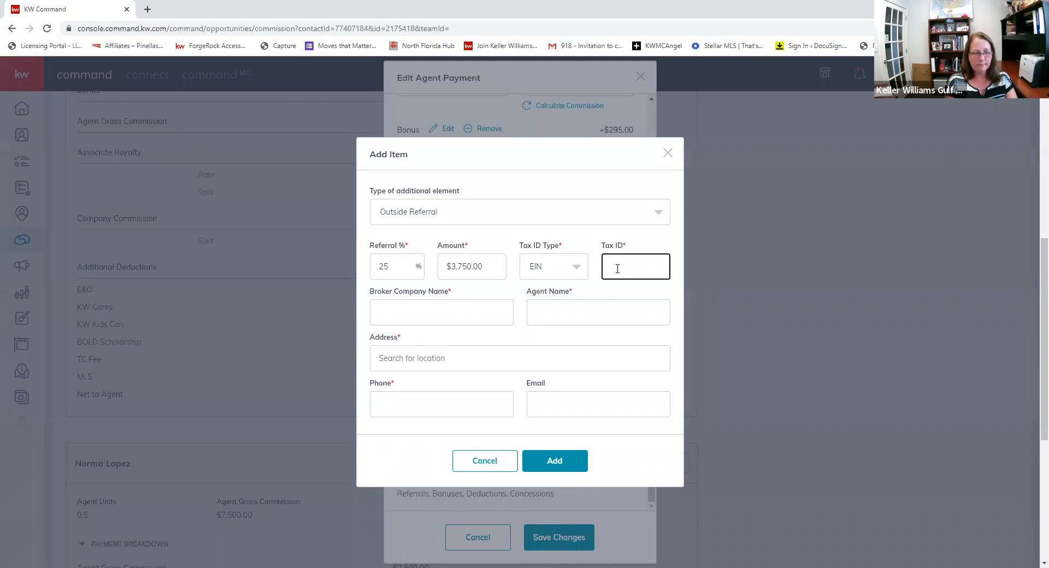
text(87)
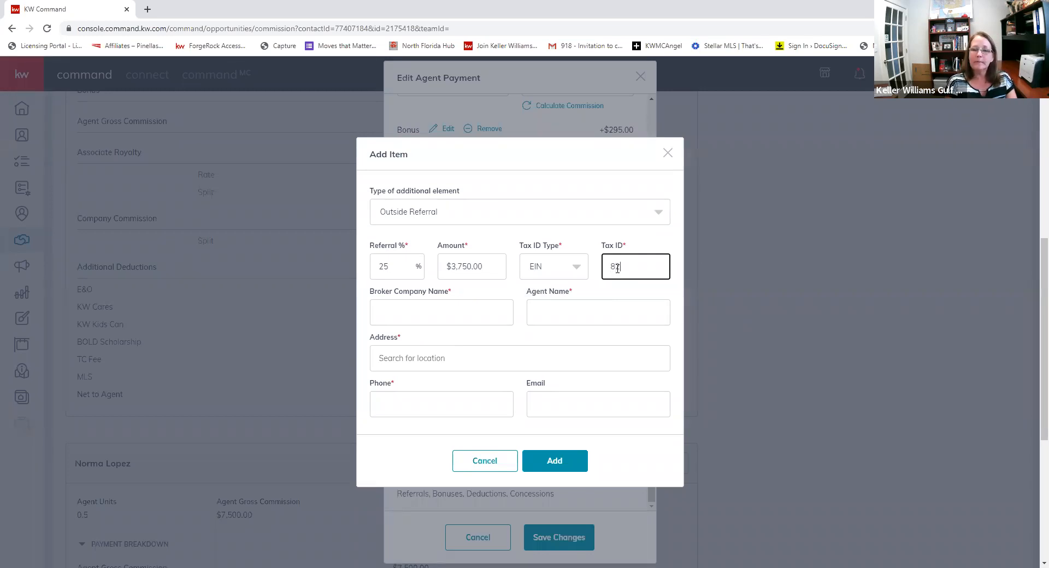
text(1111111)
key(Tab)
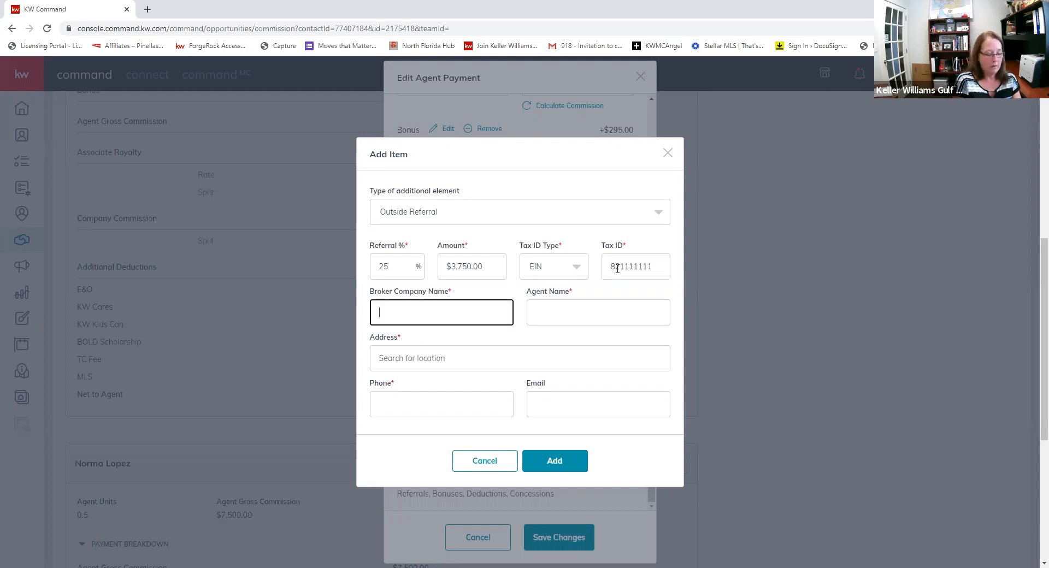
text(Keller)
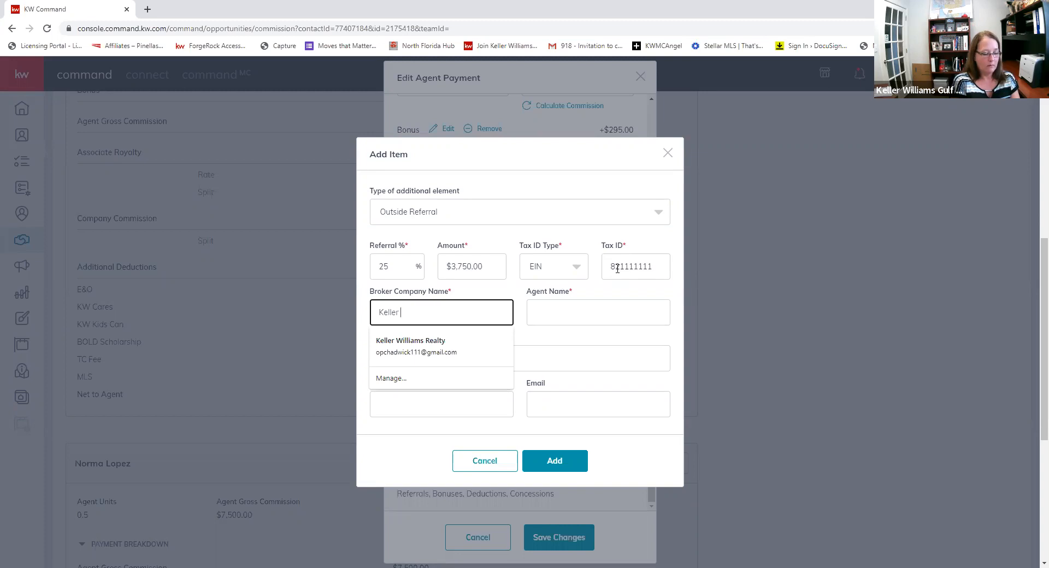
text( Test)
key(Tab)
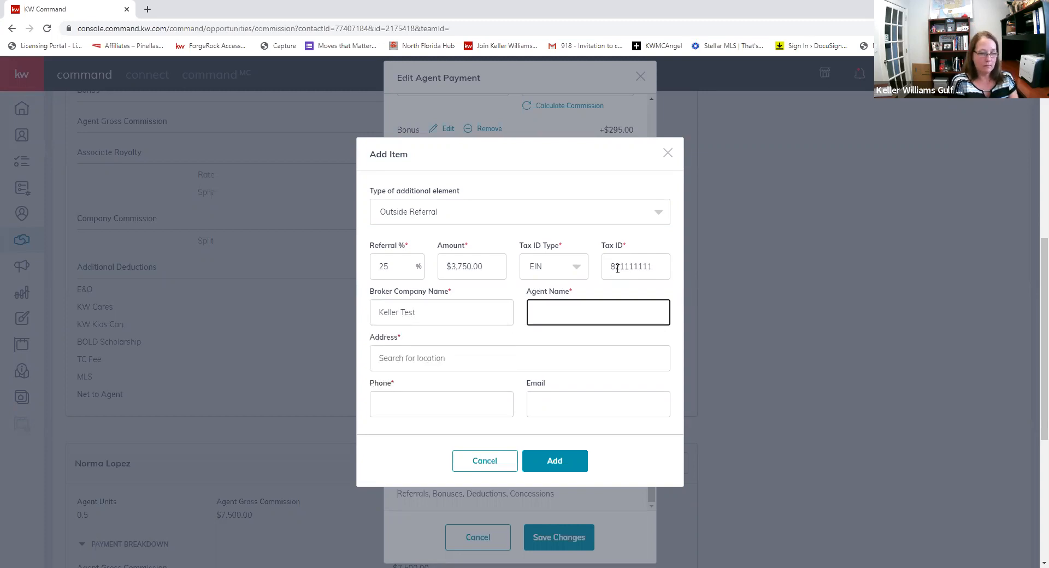
text(No one)
- Fill in the referral broker's address and phone number, then add the $3,750.00 referral
key(Tab)
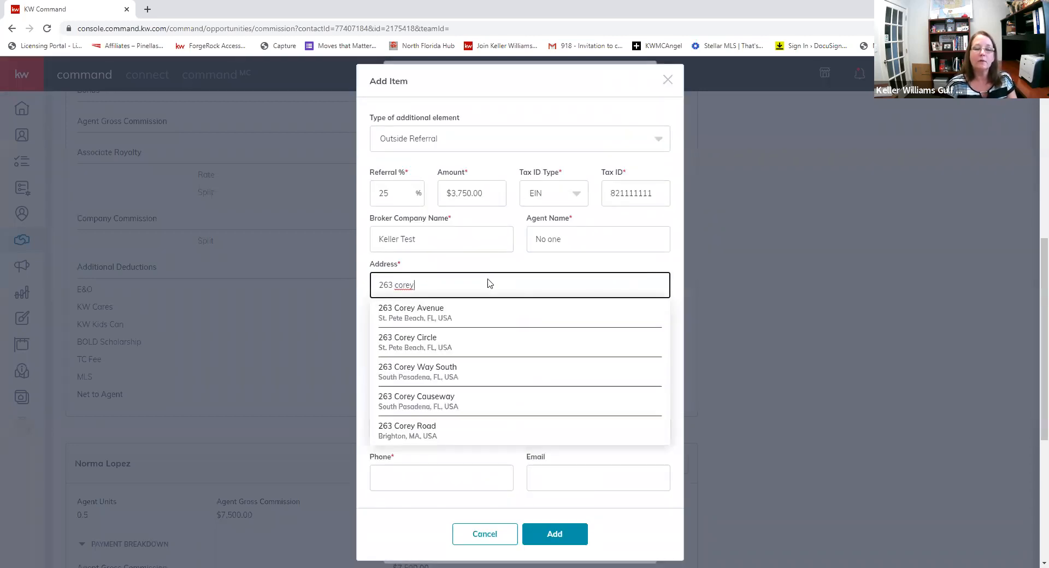
click(464, 318)
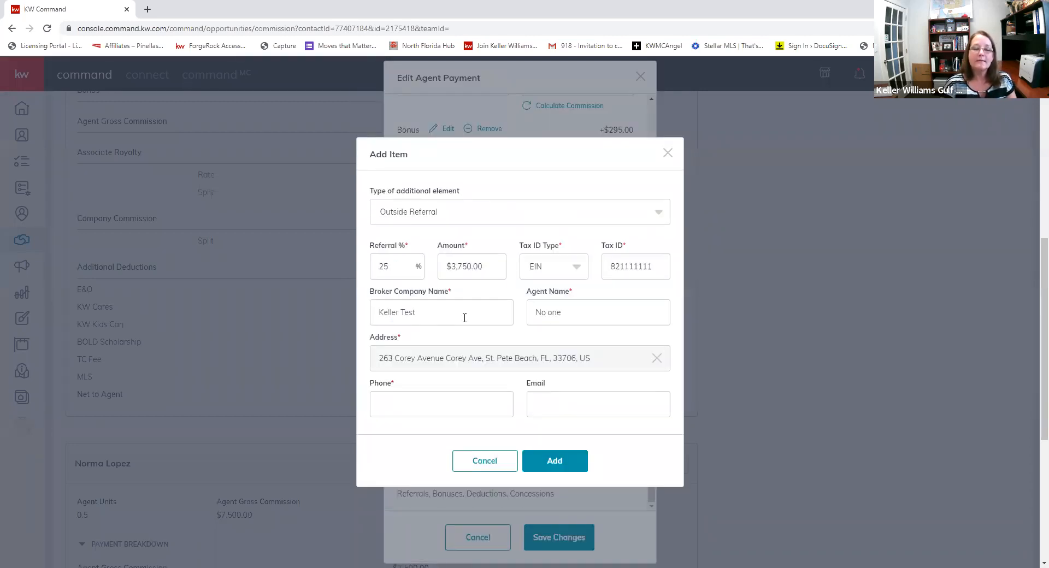
click(404, 410)
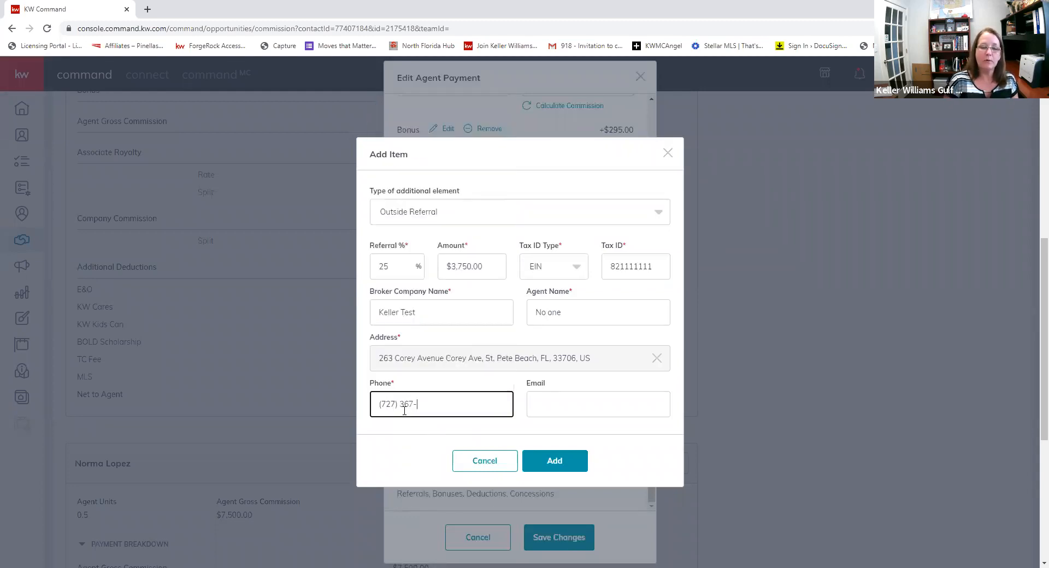
key(Tab)
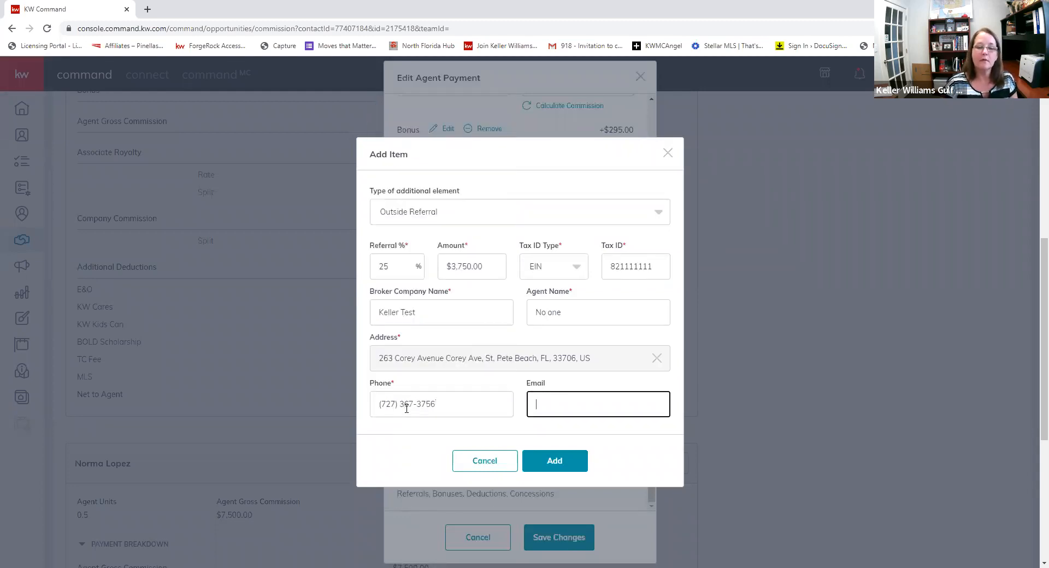
click(550, 460)
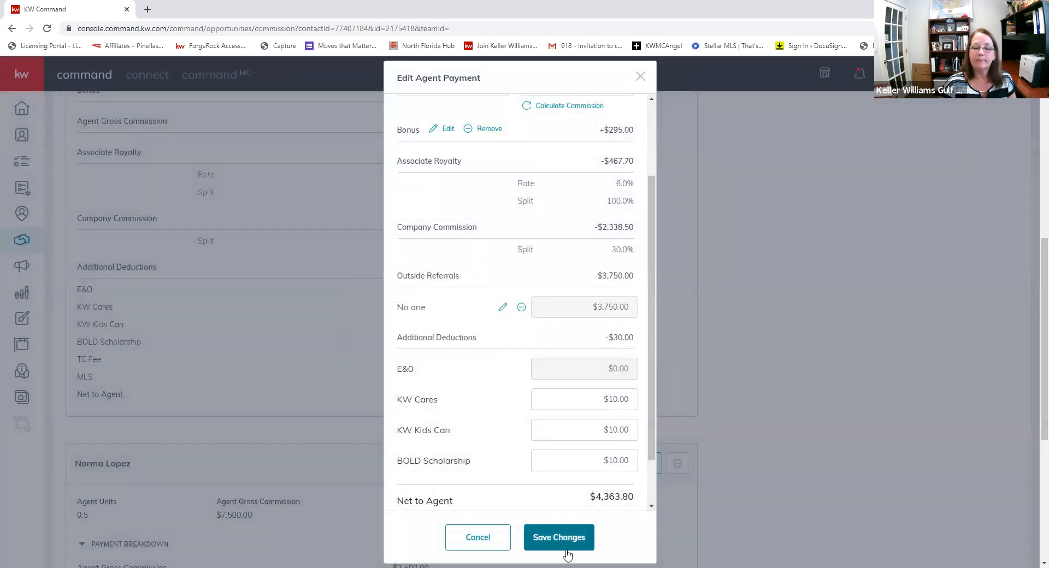
- Save the payment edits and close the editor, leaving the agent's net at $4,363.80
click(567, 549)
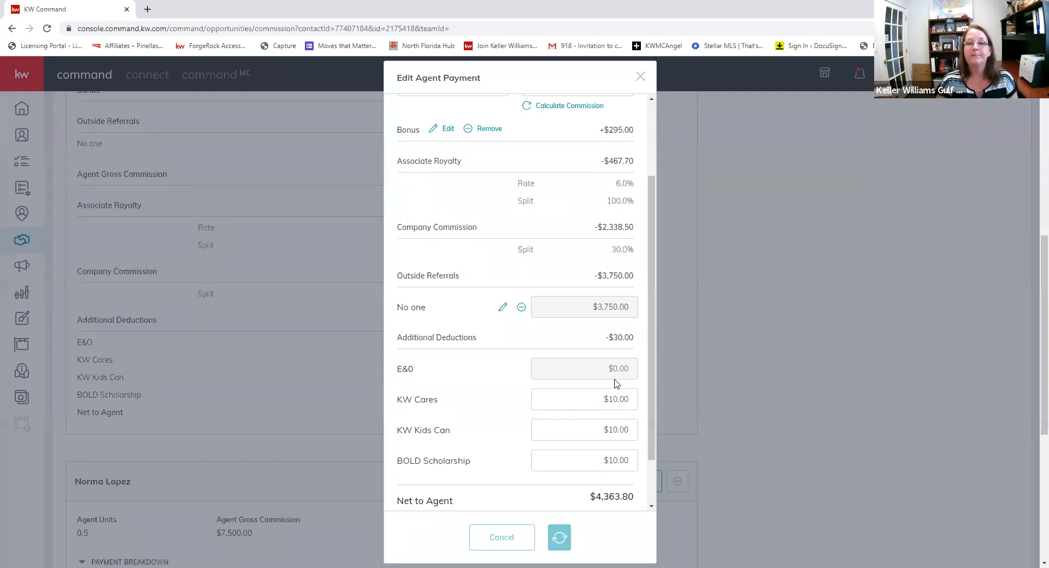
click(640, 77)
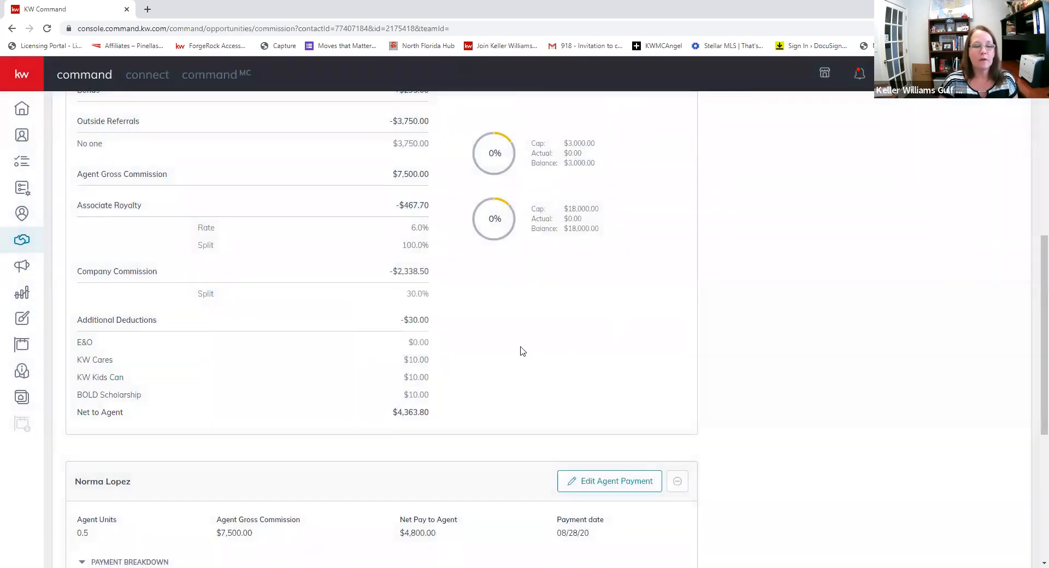
scroll(519, 327, up, 4)
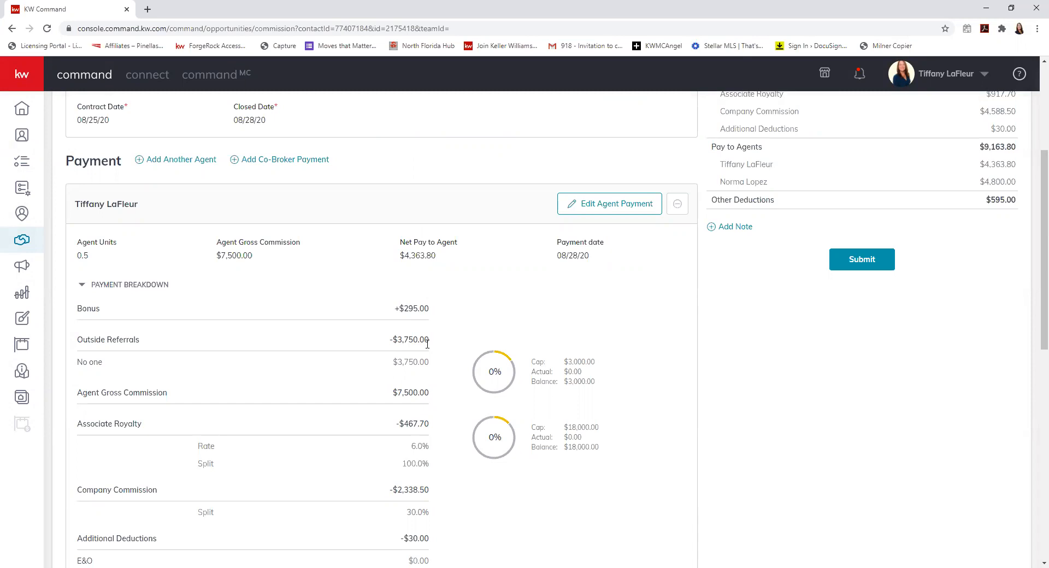
scroll(427, 343, down, 10)
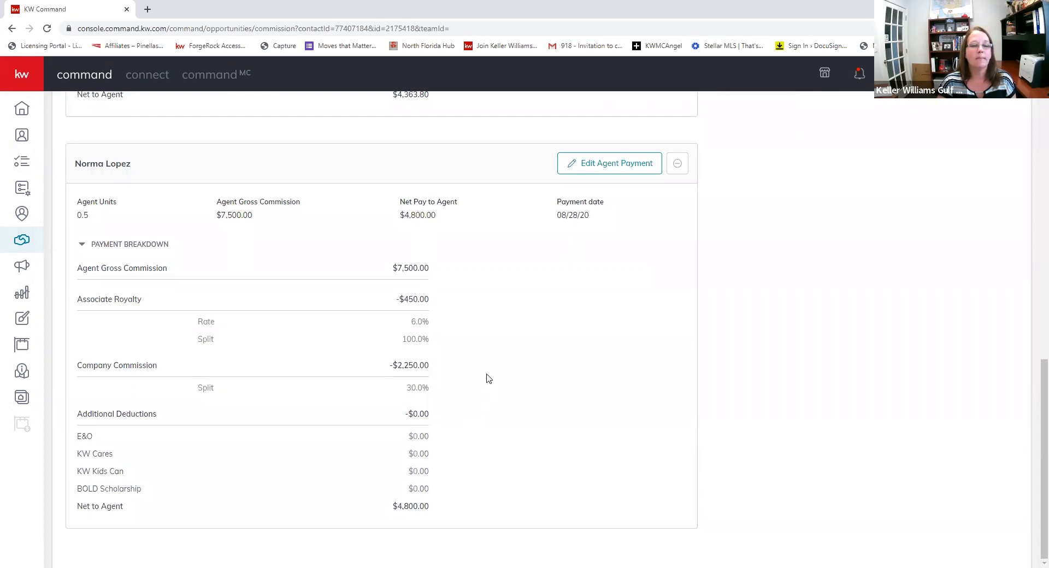
scroll(488, 378, up, 9)
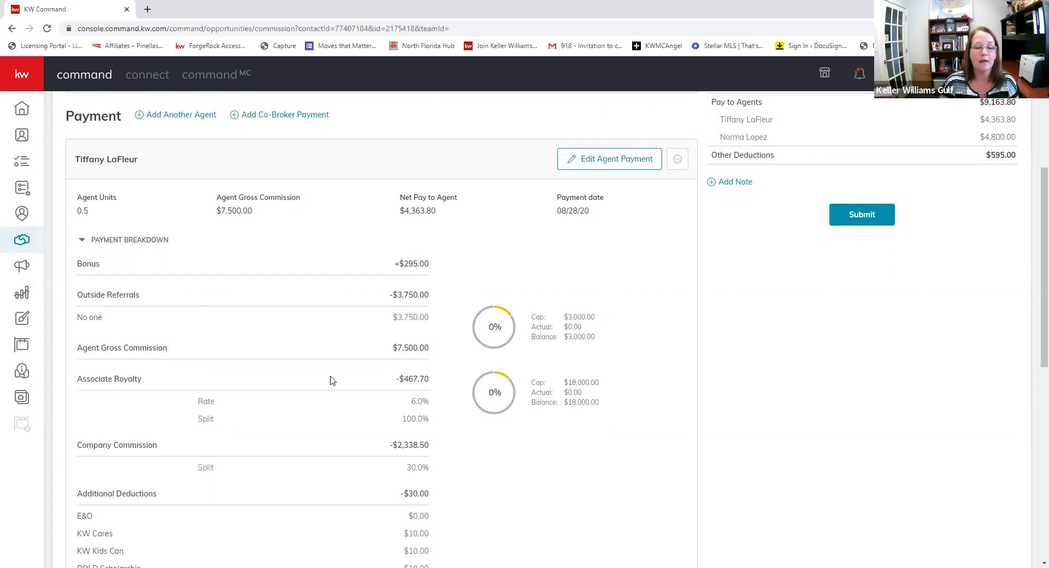
scroll(329, 395, down, 4)
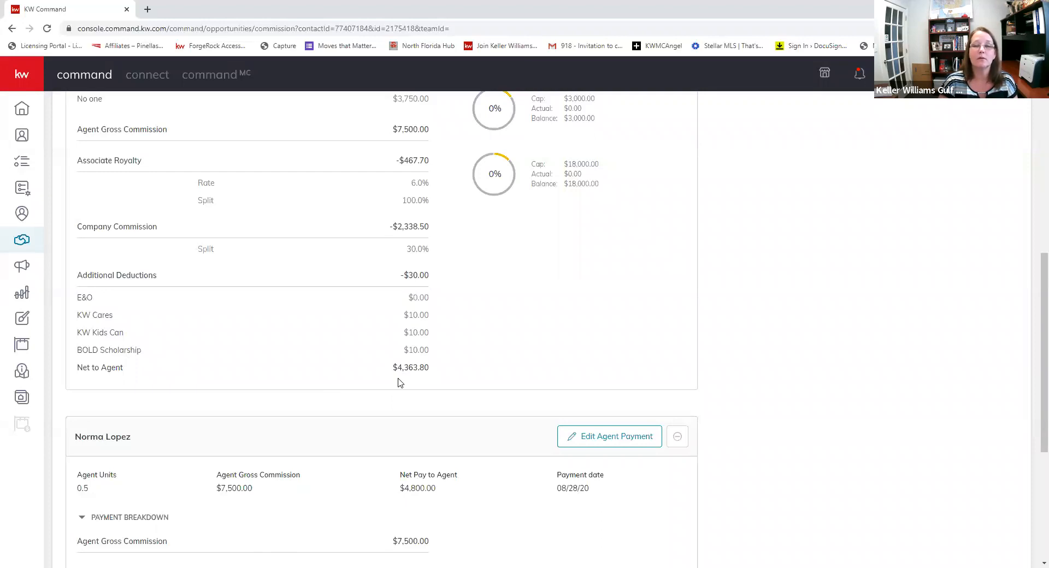
scroll(400, 383, down, 5)
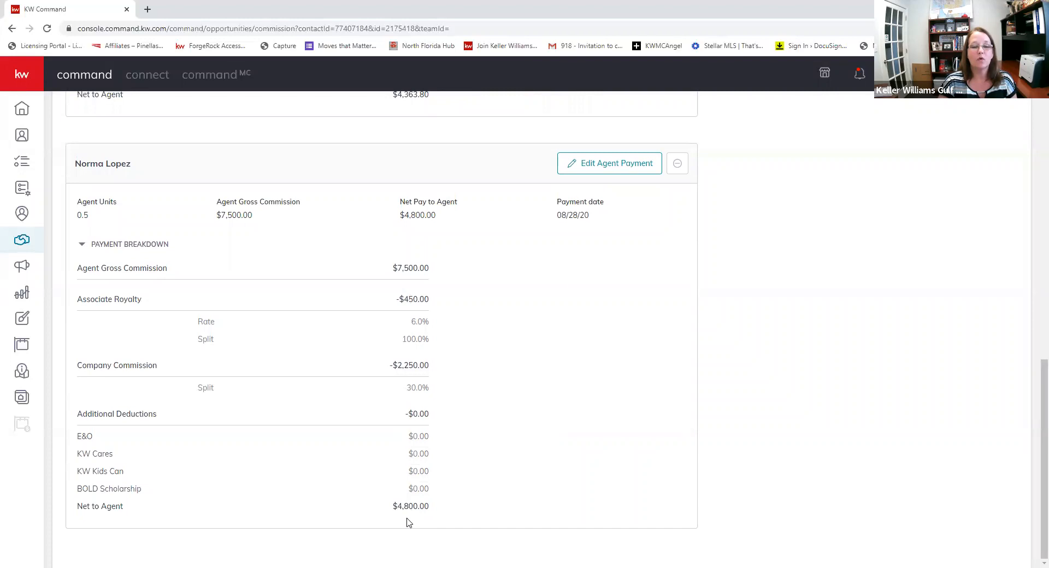
scroll(269, 363, up, 6)
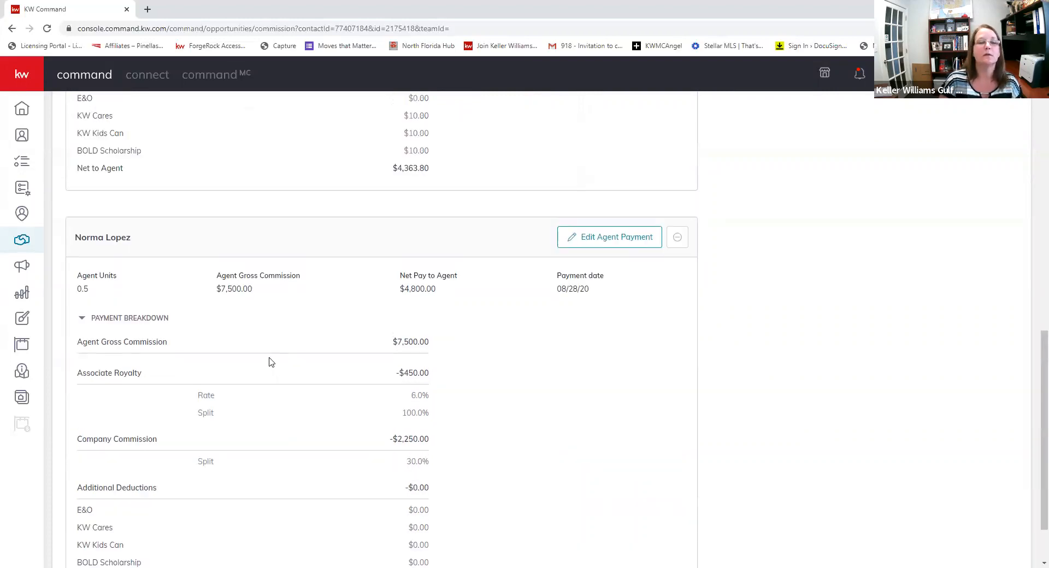
scroll(269, 362, up, 8)
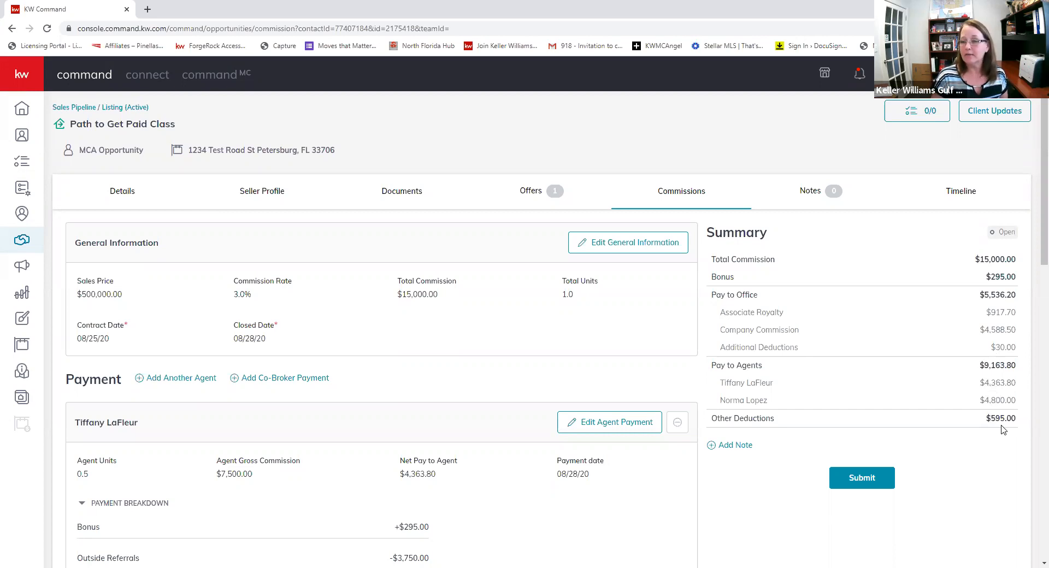
- Add the note 'Hi, I think you are the best!!' to the commission and save it
click(711, 446)
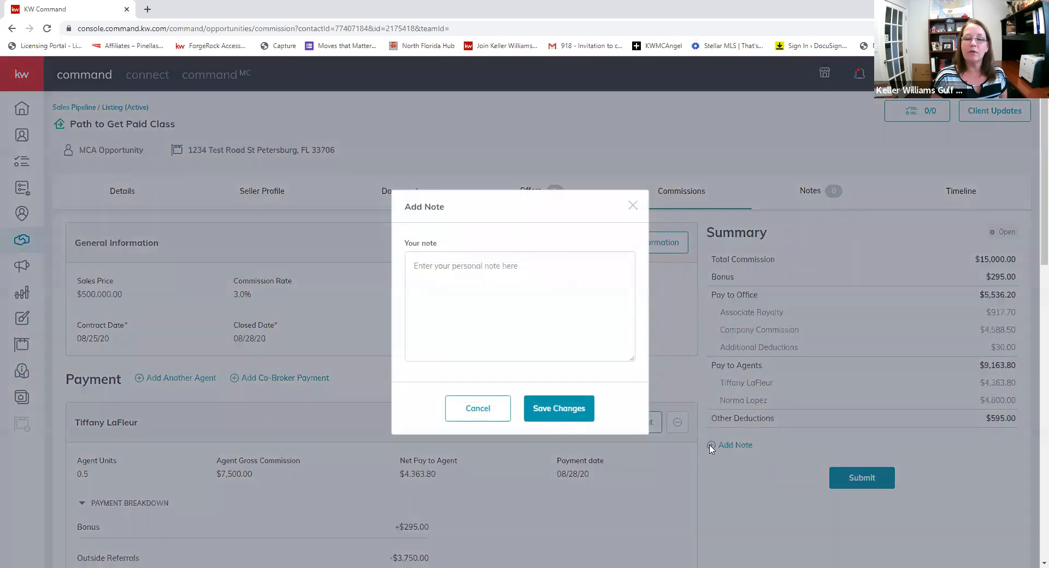
click(513, 270)
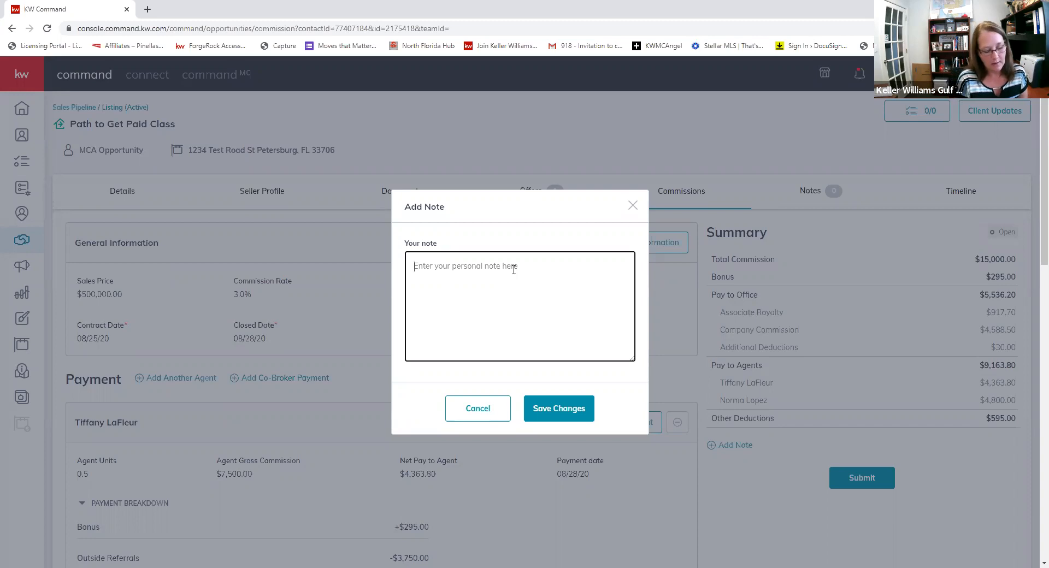
text(Hi, I think you)
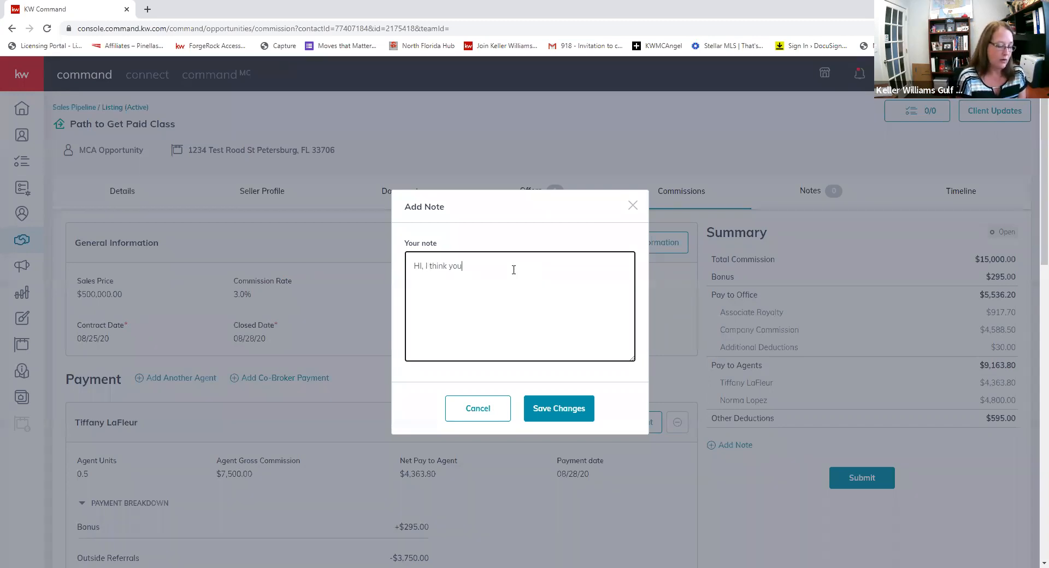
text( are the best!!)
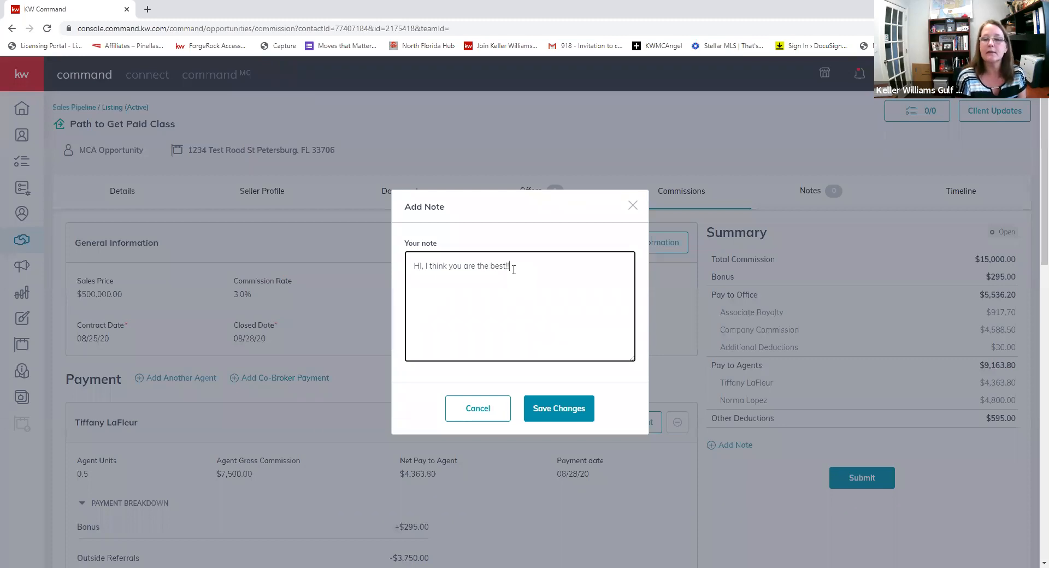
click(558, 414)
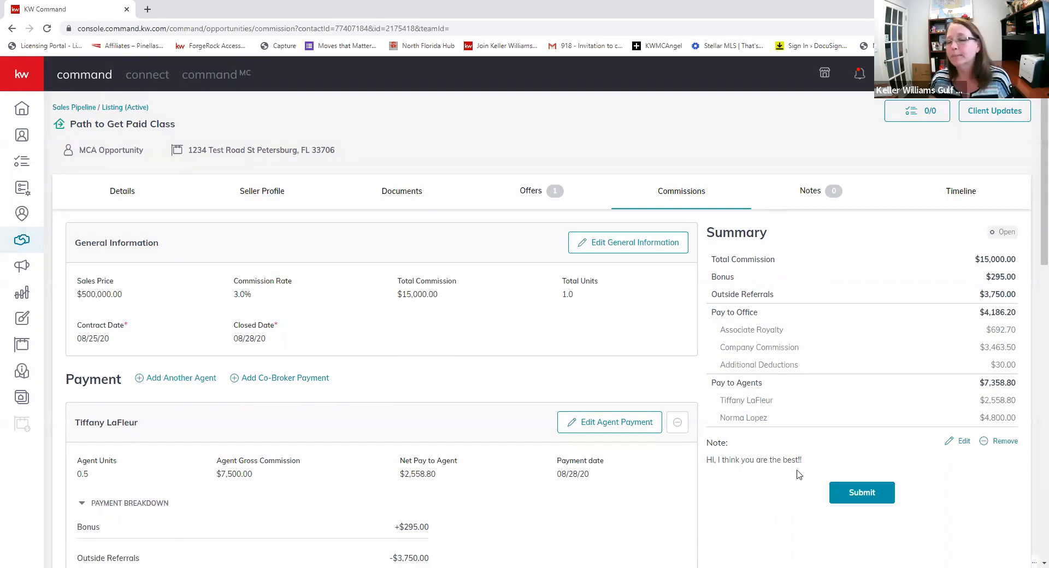
- Submit the commission, choosing 'No, not this time' for the KW Cares donation
click(870, 495)
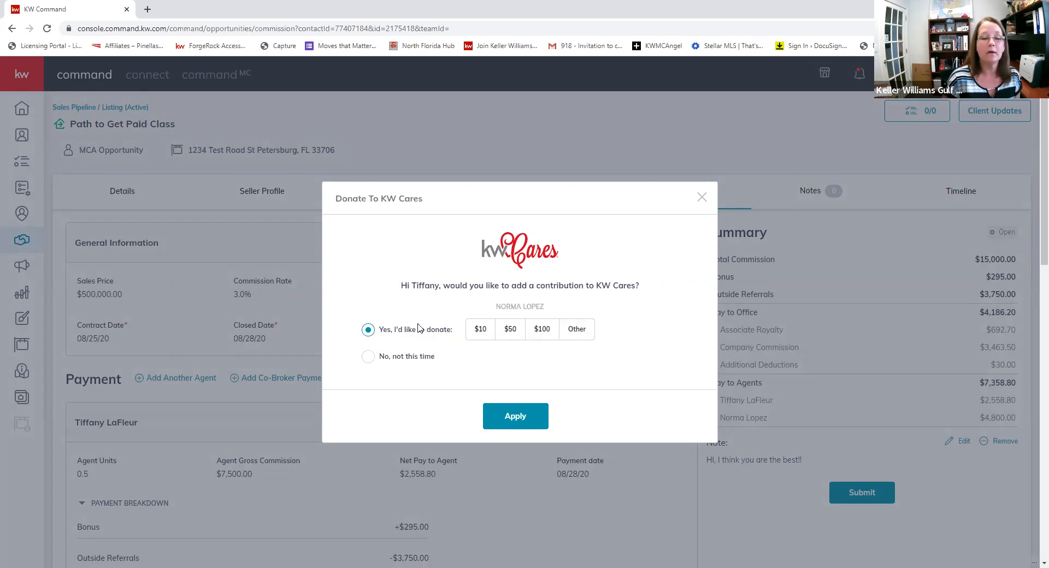
click(366, 358)
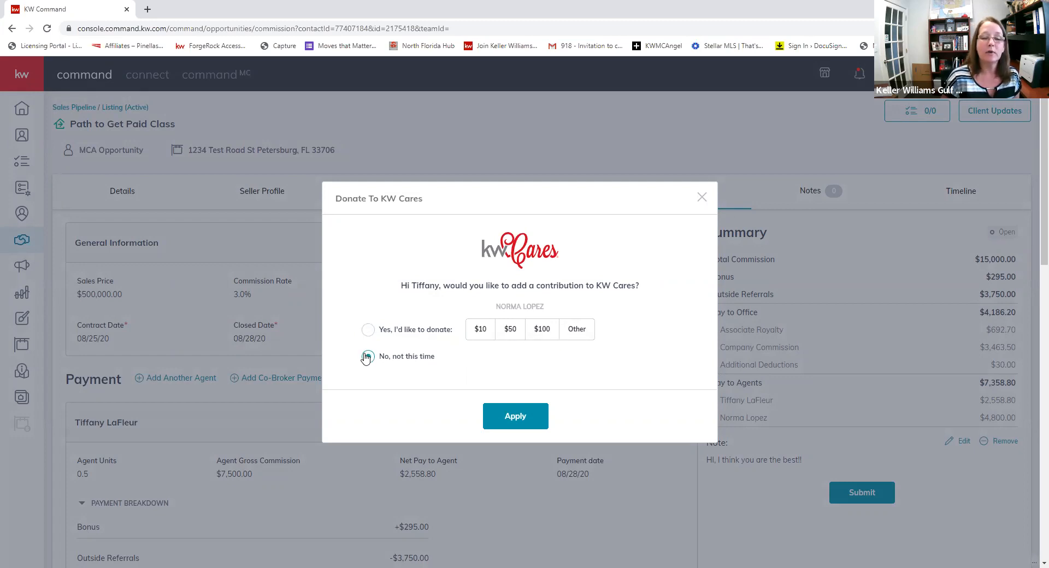
click(508, 339)
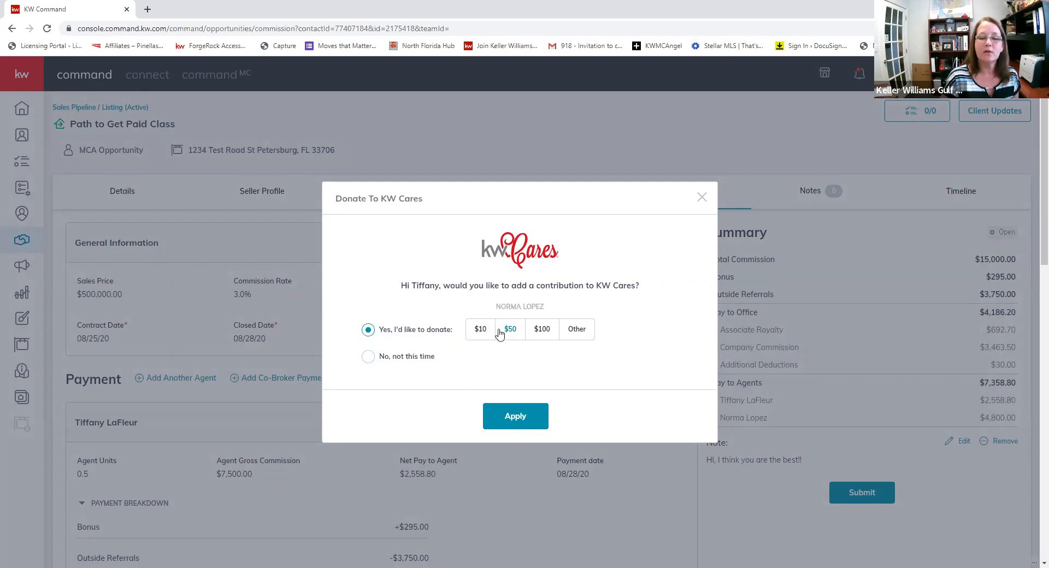
click(544, 330)
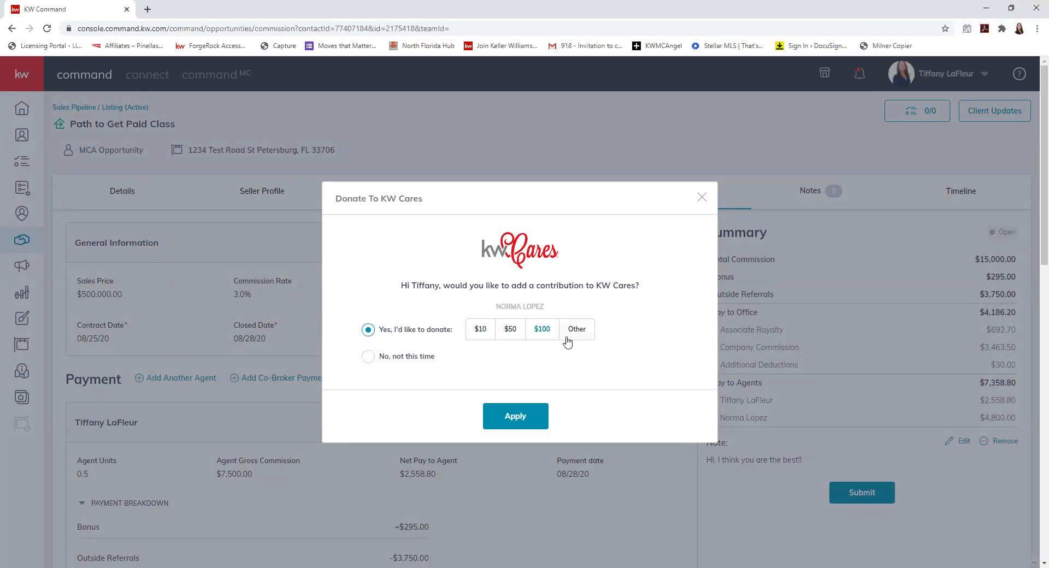
click(578, 329)
click(493, 340)
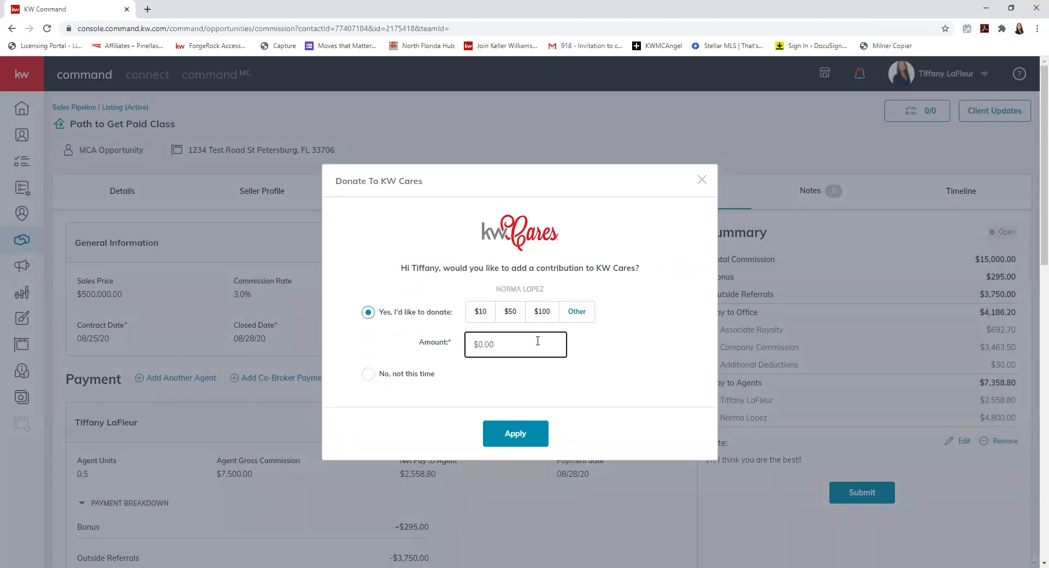
click(365, 380)
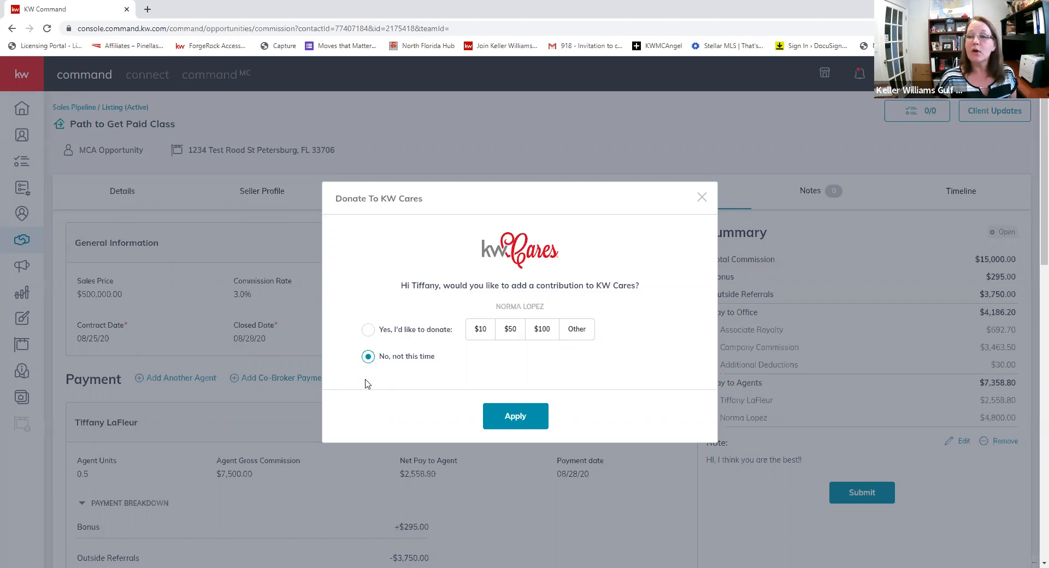
click(512, 413)
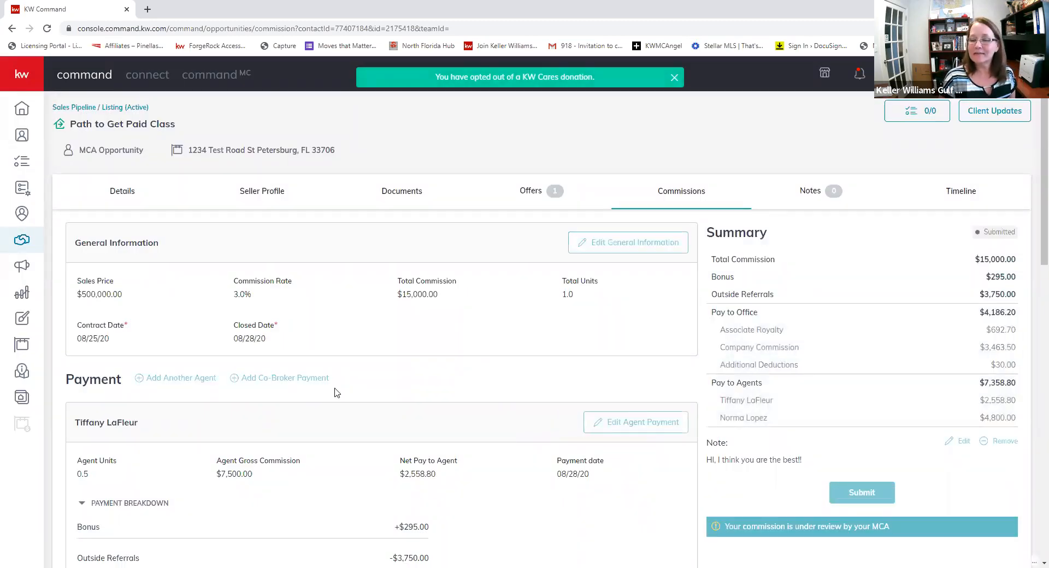
scroll(705, 404, down, 4)
scroll(720, 369, up, 1)
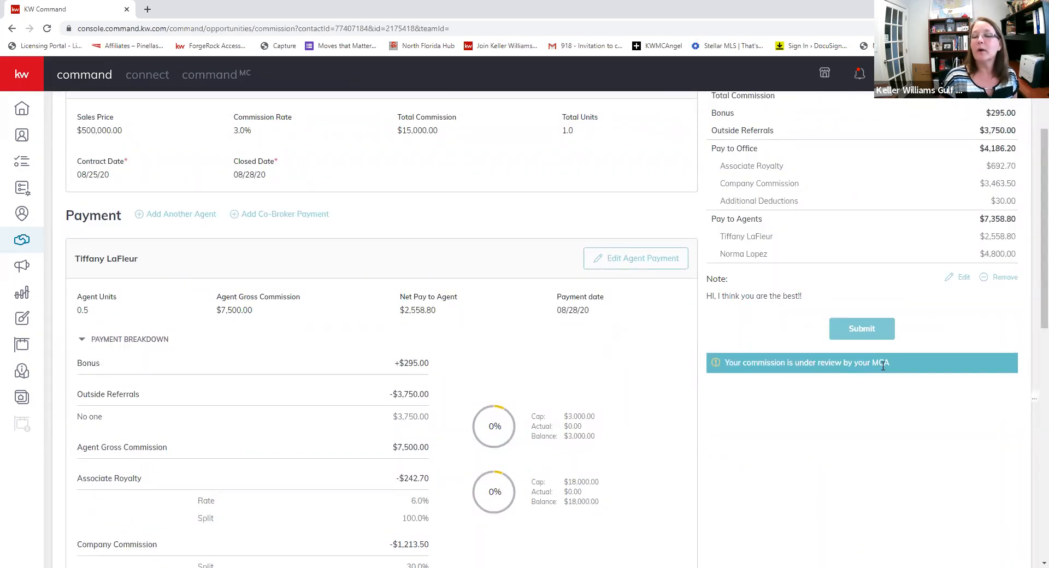
scroll(858, 380, up, 3)
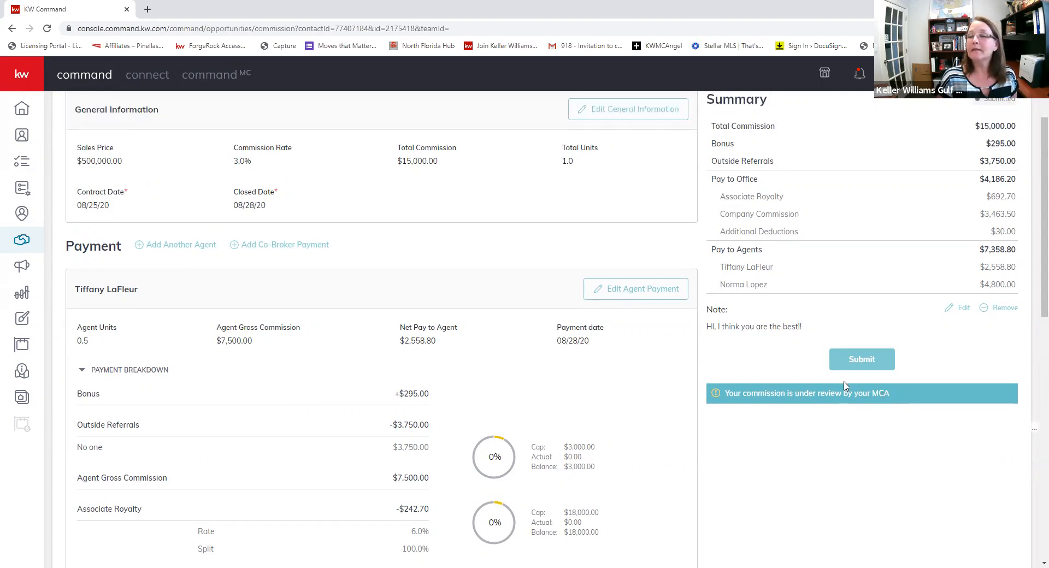
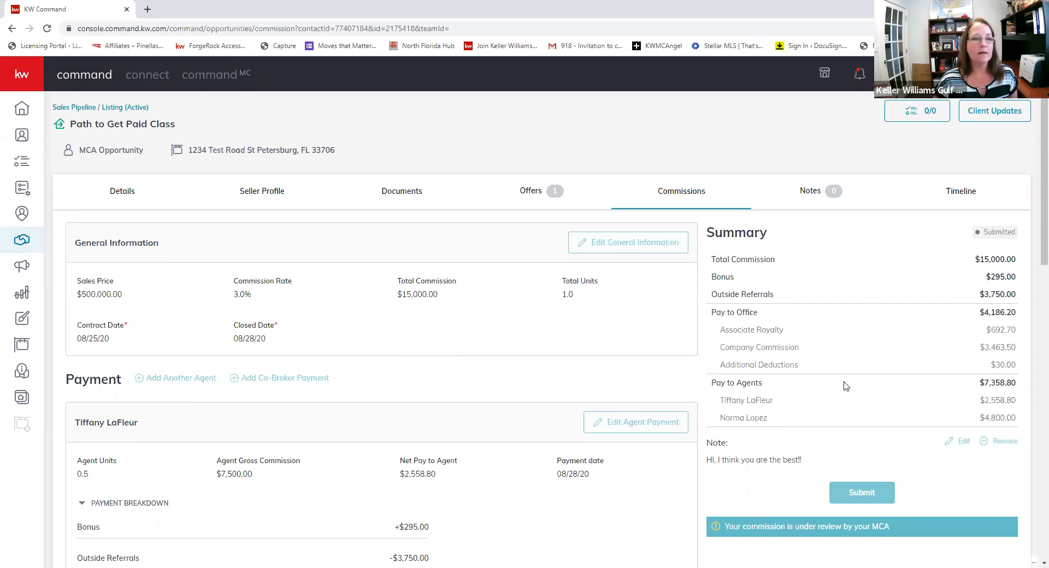
- Open the Path to Get Paid Class request from the market center's Commission Requests list
click(204, 80)
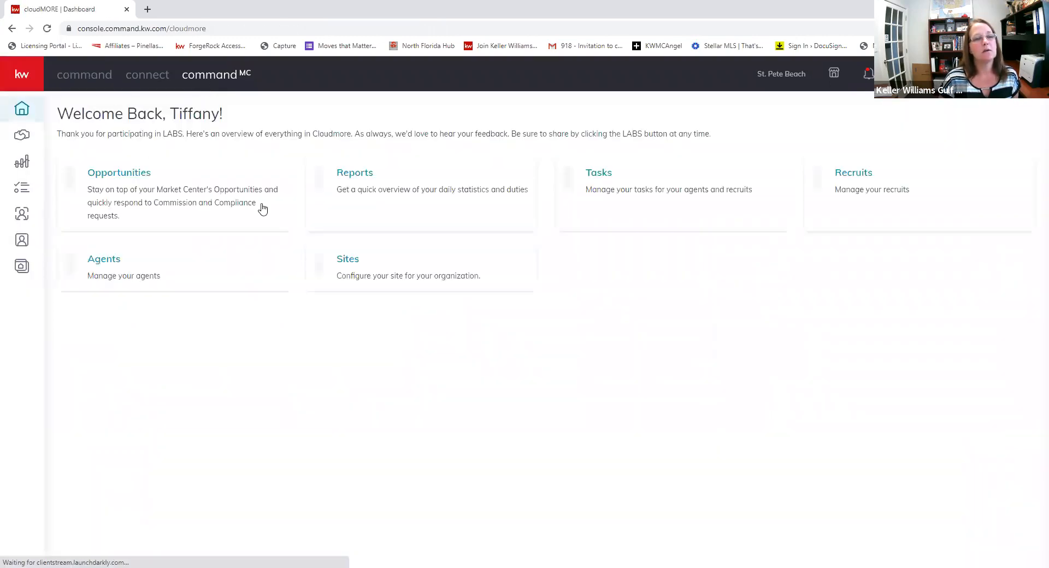
click(142, 180)
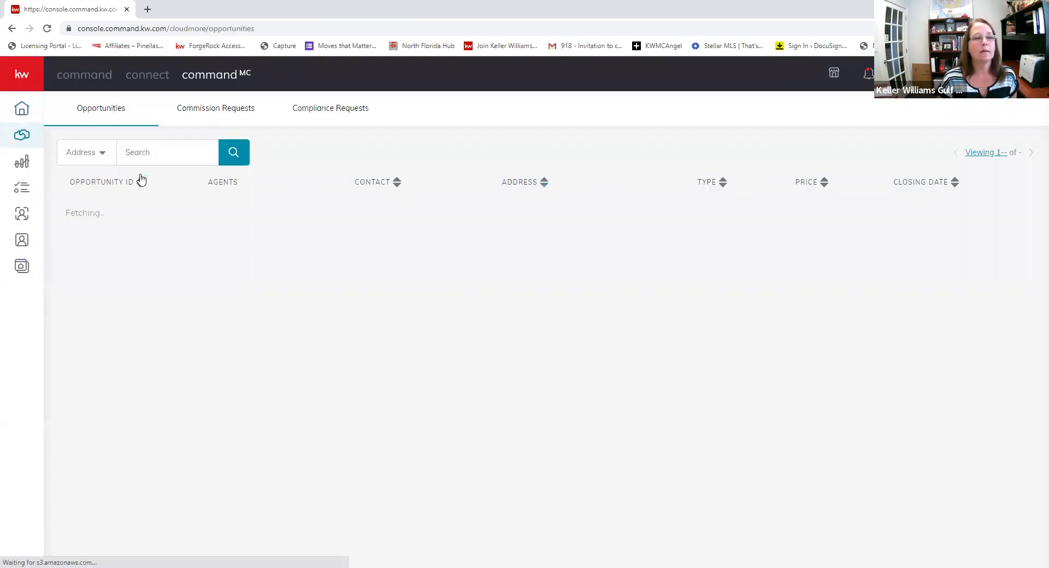
click(214, 109)
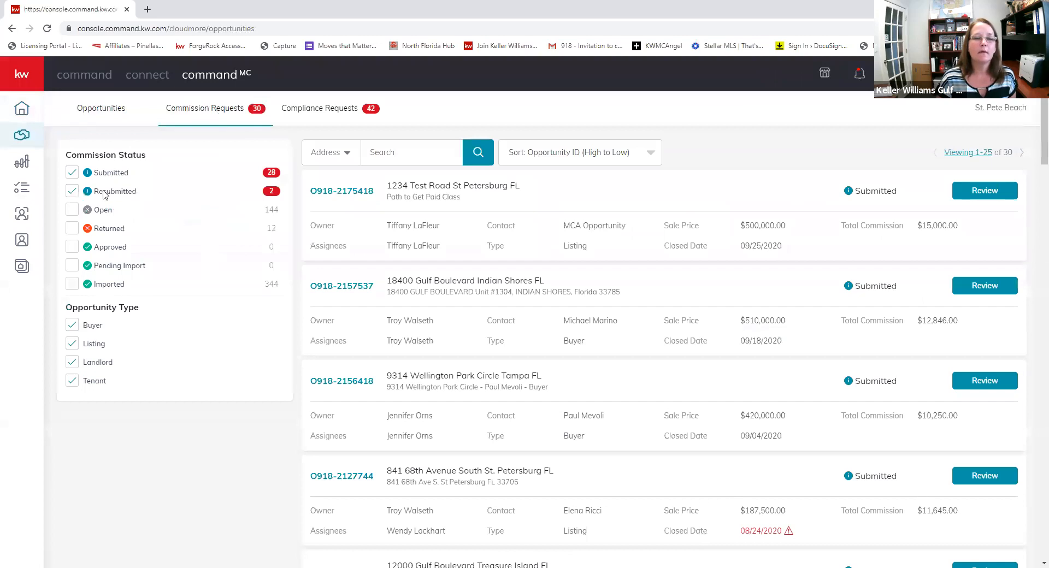
click(965, 197)
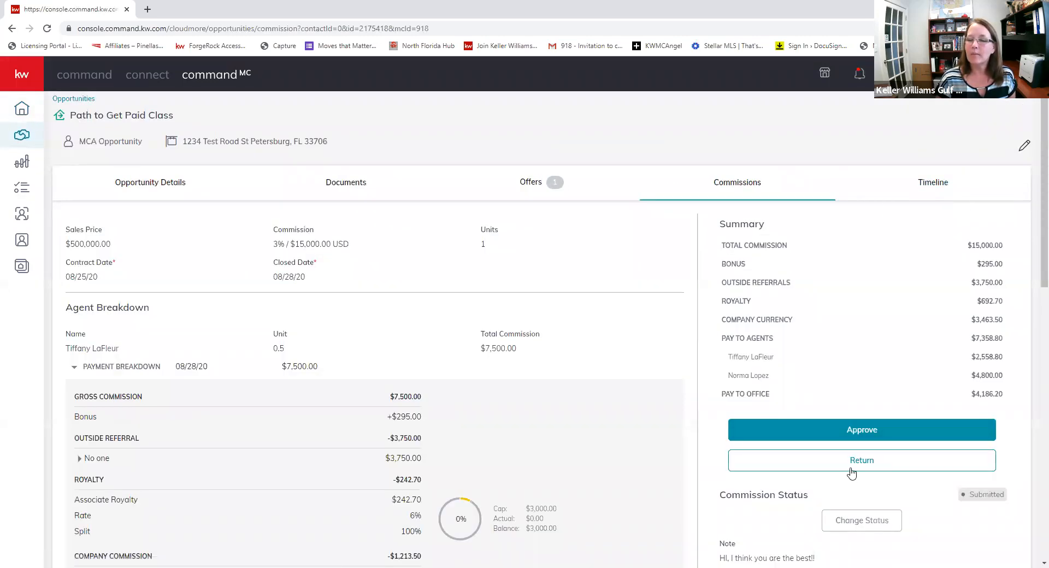
- Return the request to the agent with the reason 'You forgot something.'
click(852, 465)
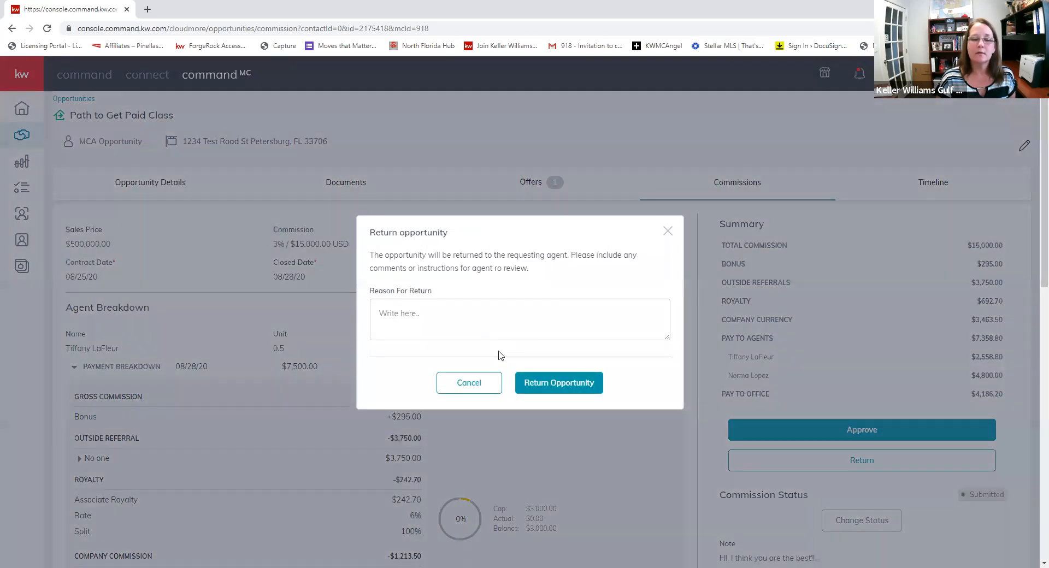
click(460, 315)
text(YOu forgot something.)
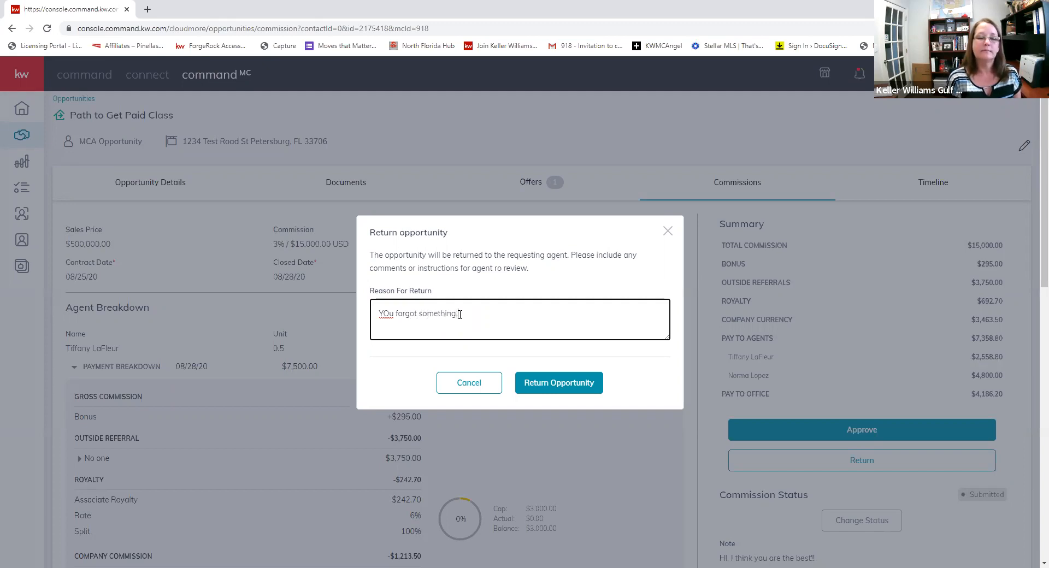
click(560, 389)
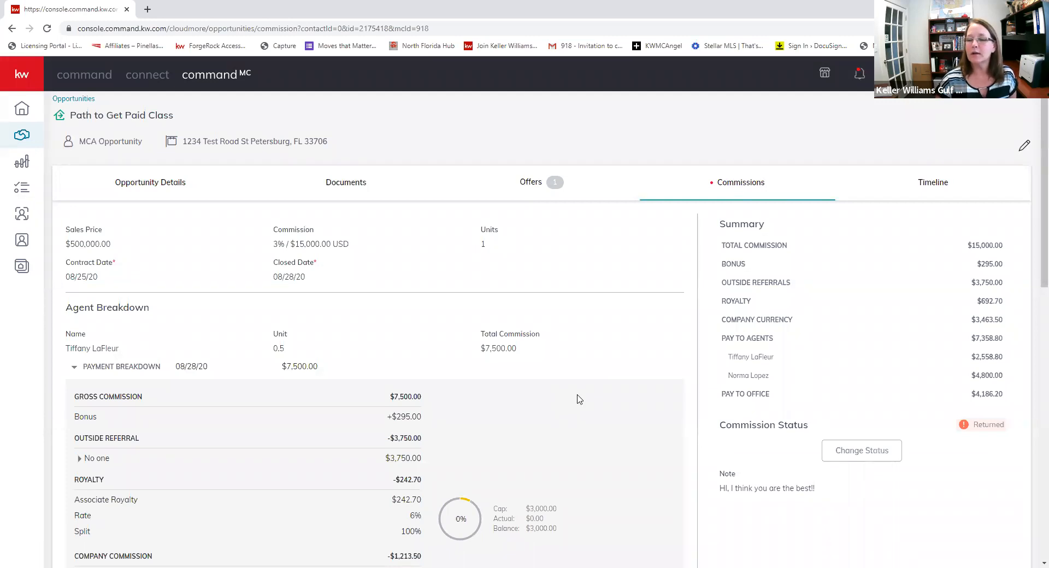
scroll(579, 400, down, 1)
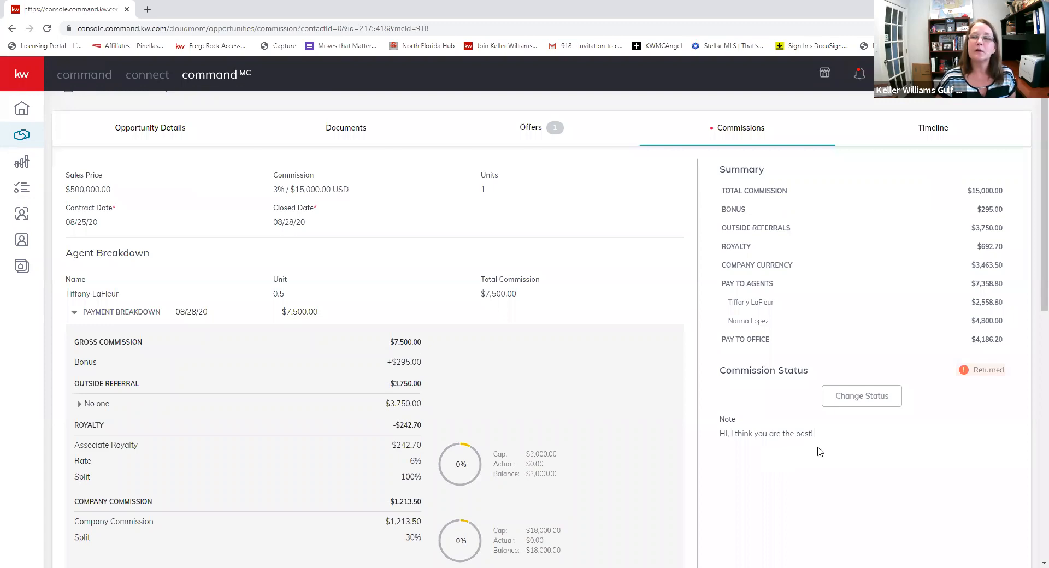
scroll(819, 449, up, 1)
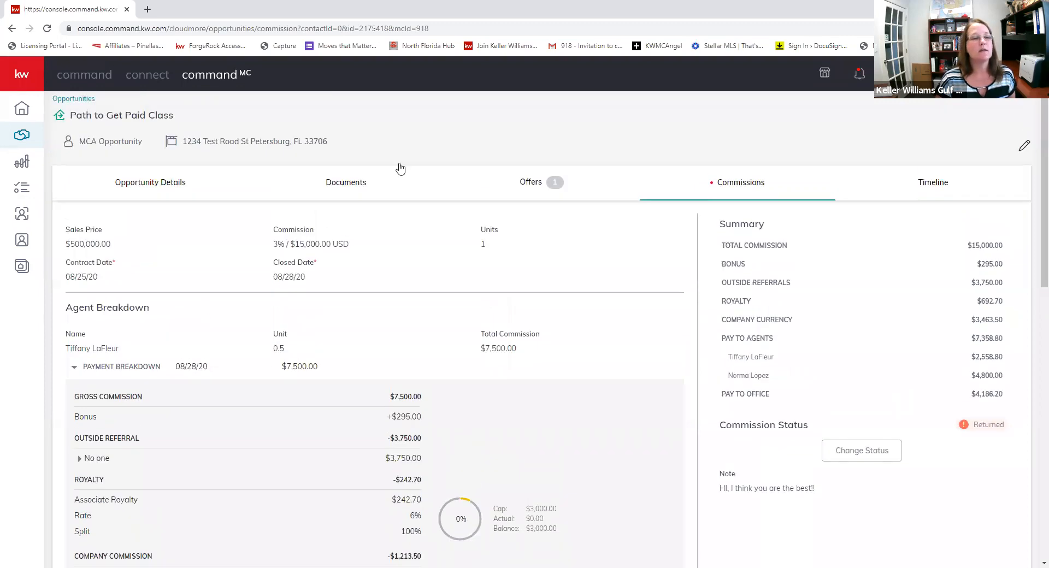
- On the agent side, open the Path to Get Paid Class listing's Commissions tab showing Returned status
click(84, 77)
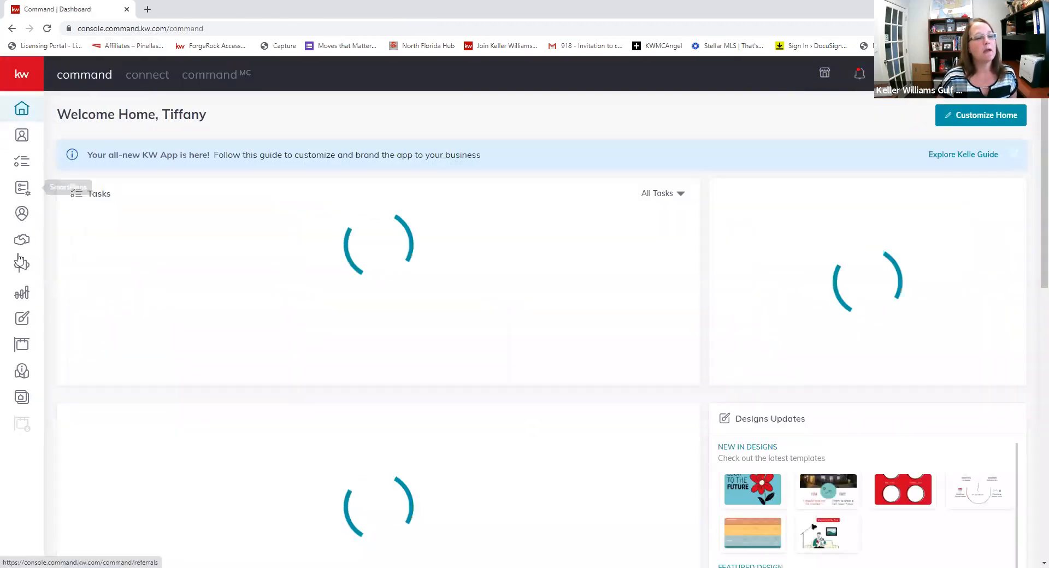
click(22, 247)
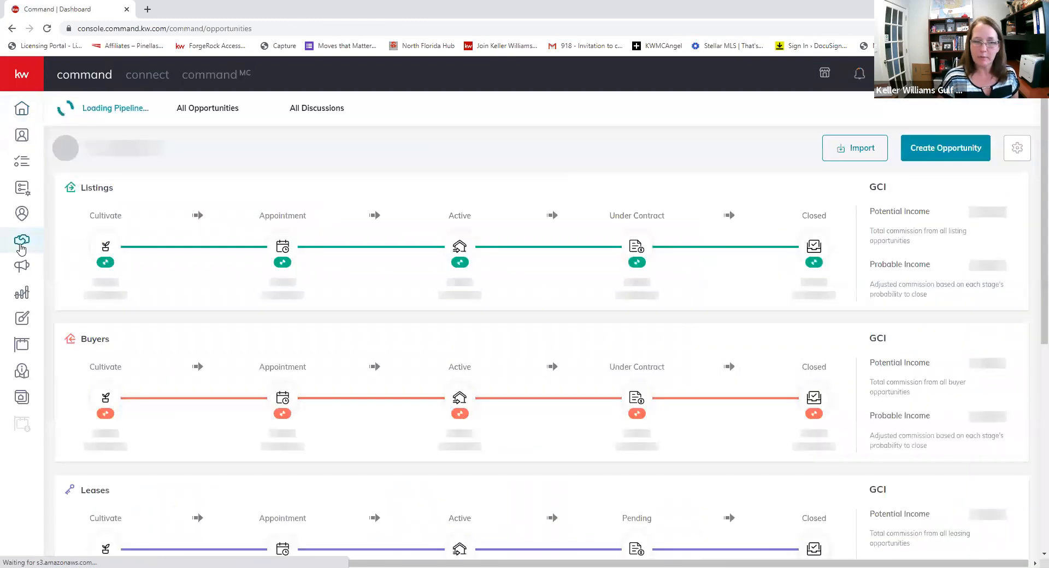
click(460, 247)
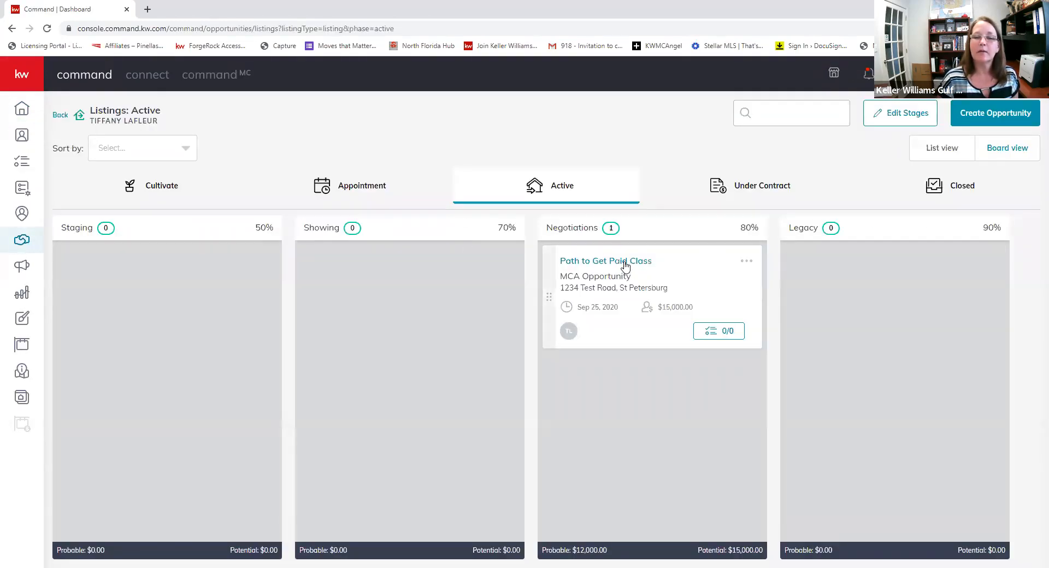
click(624, 263)
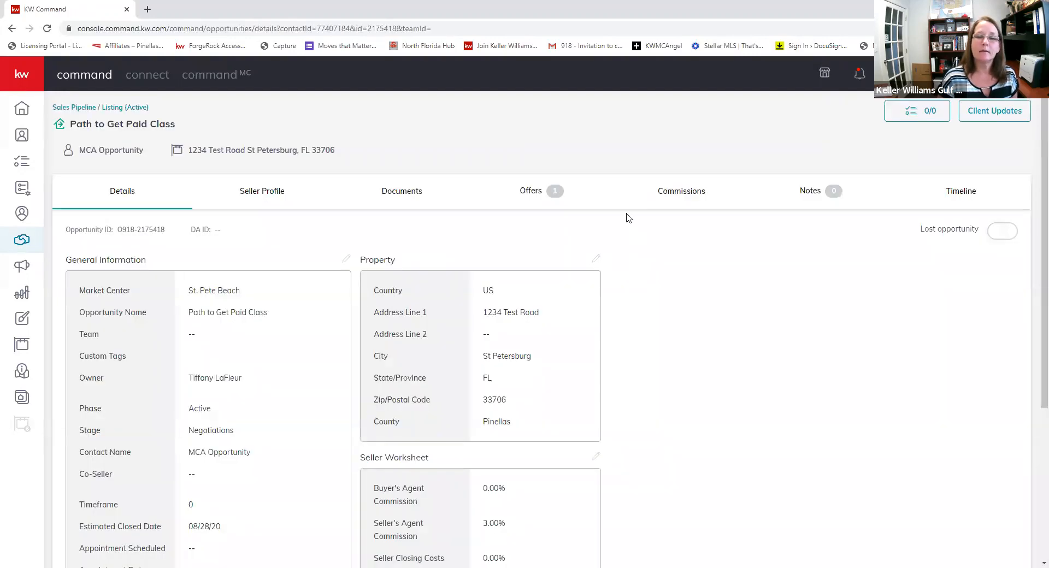
click(678, 192)
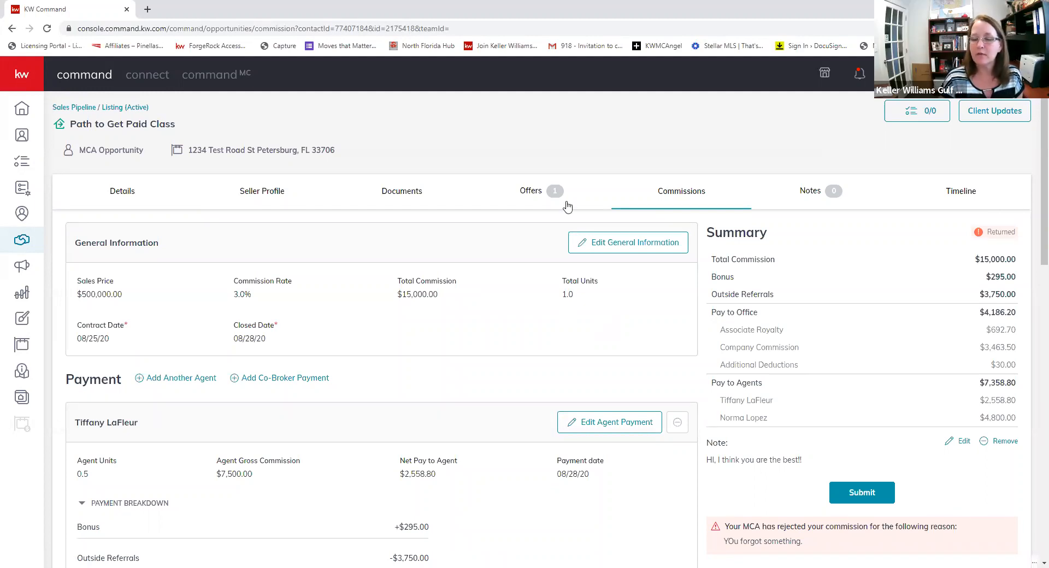
scroll(574, 334, down, 3)
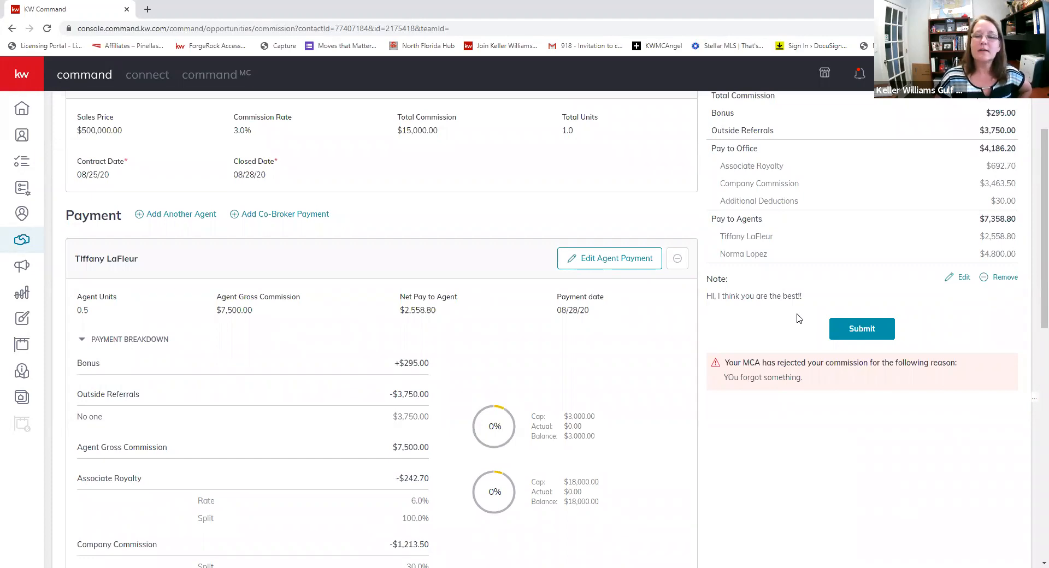
- Open the agent payment editor and add a new extra payment item
click(583, 264)
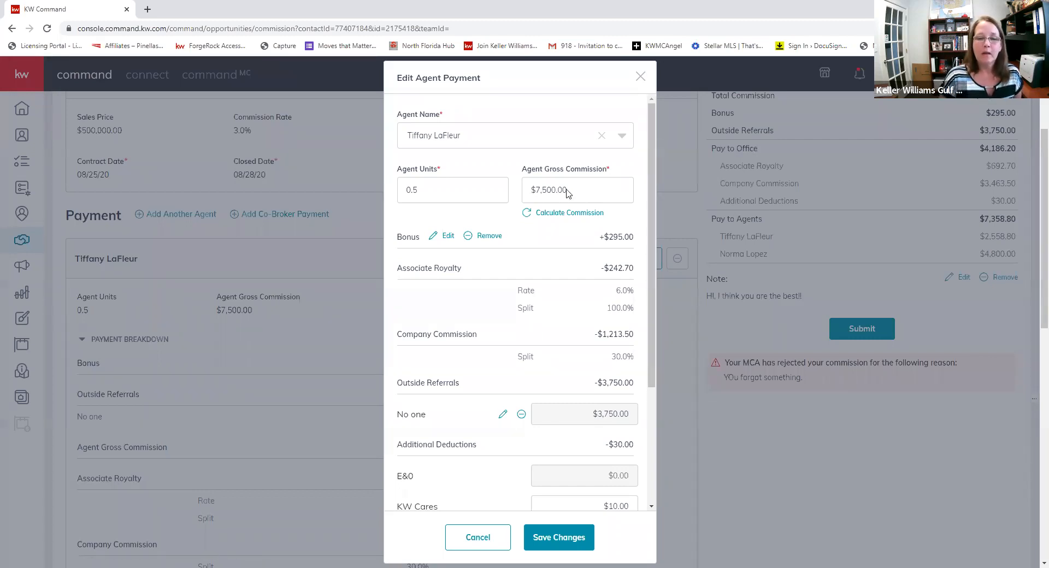
scroll(489, 257, down, 3)
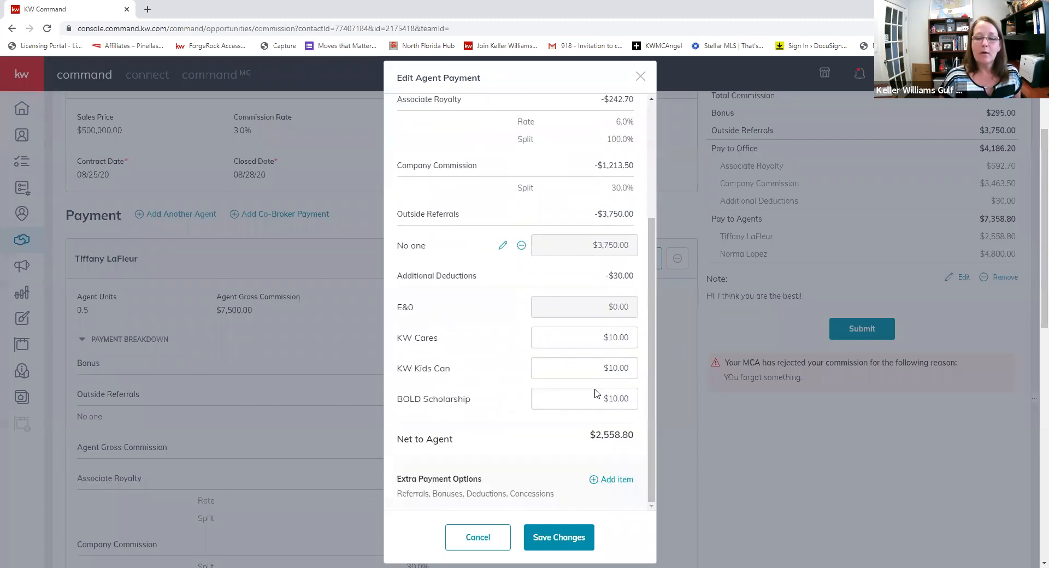
click(604, 481)
- Add a $1,500.00 off-the-top Concession on the closing statement and save the payment
click(466, 260)
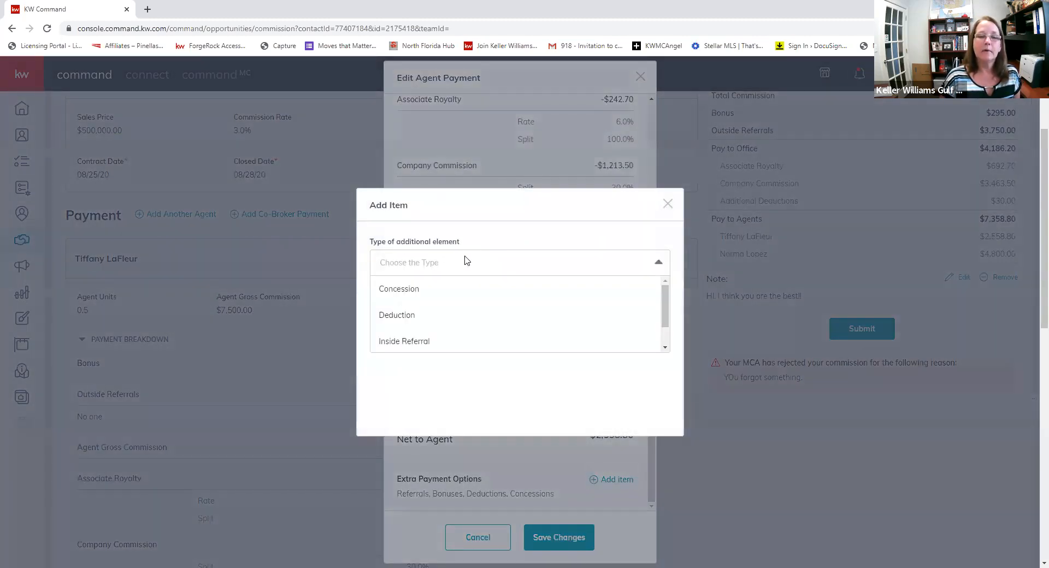
click(428, 290)
click(429, 282)
text(1500.00)
key(Tab)
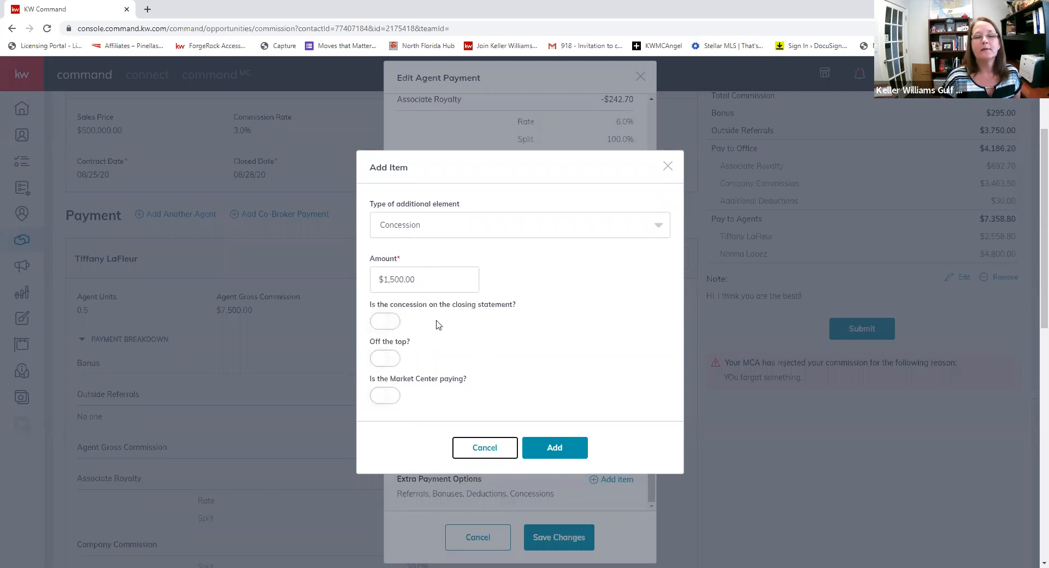
click(387, 325)
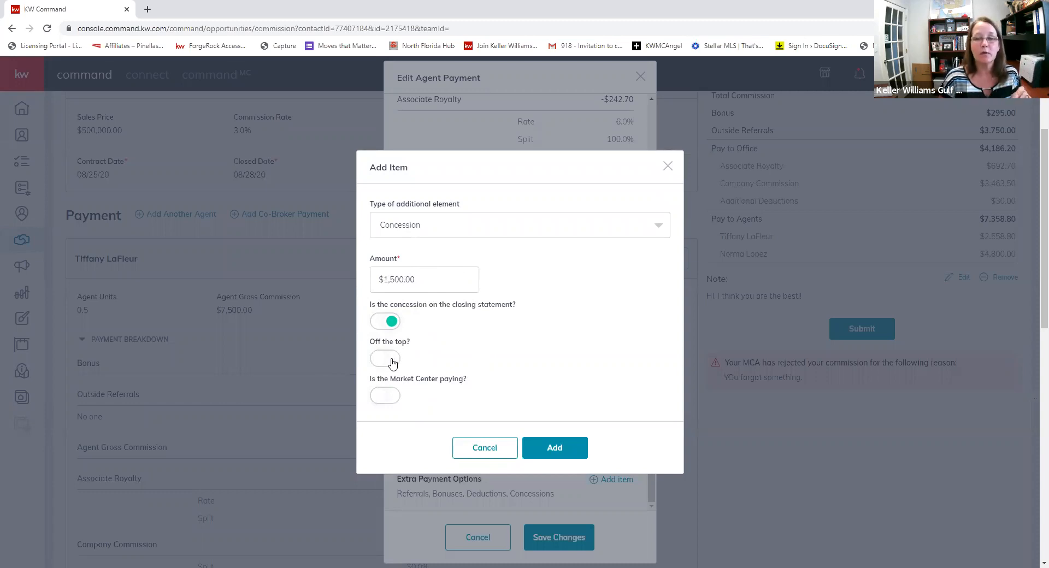
click(392, 362)
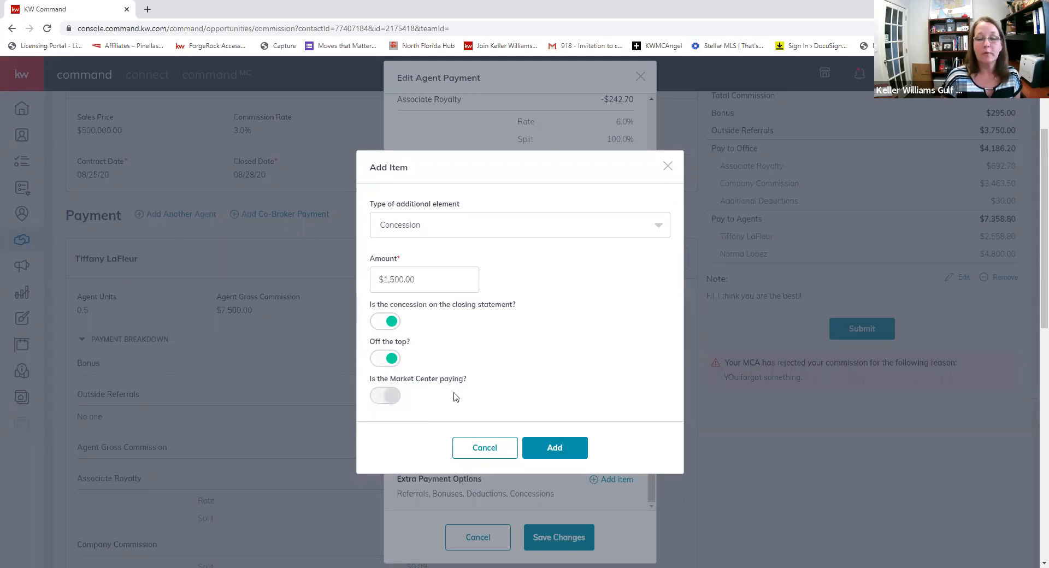
click(555, 447)
click(555, 538)
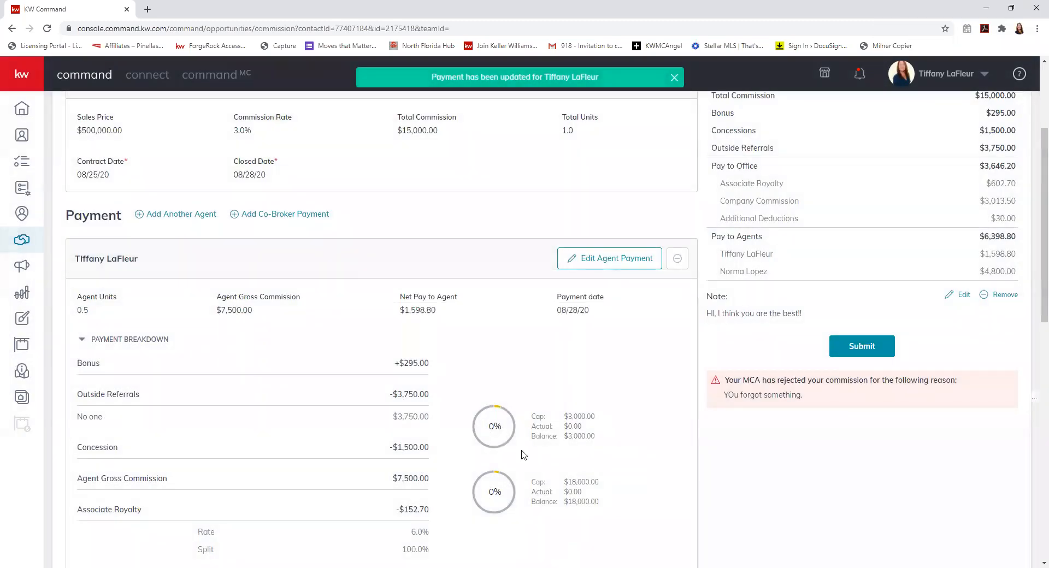
scroll(584, 423, up, 3)
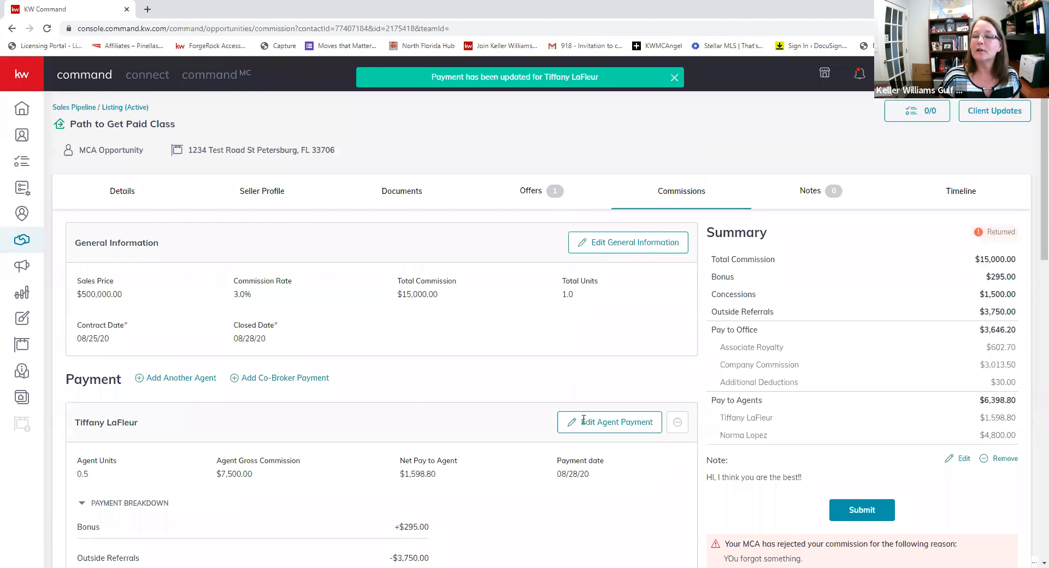
scroll(584, 420, down, 1)
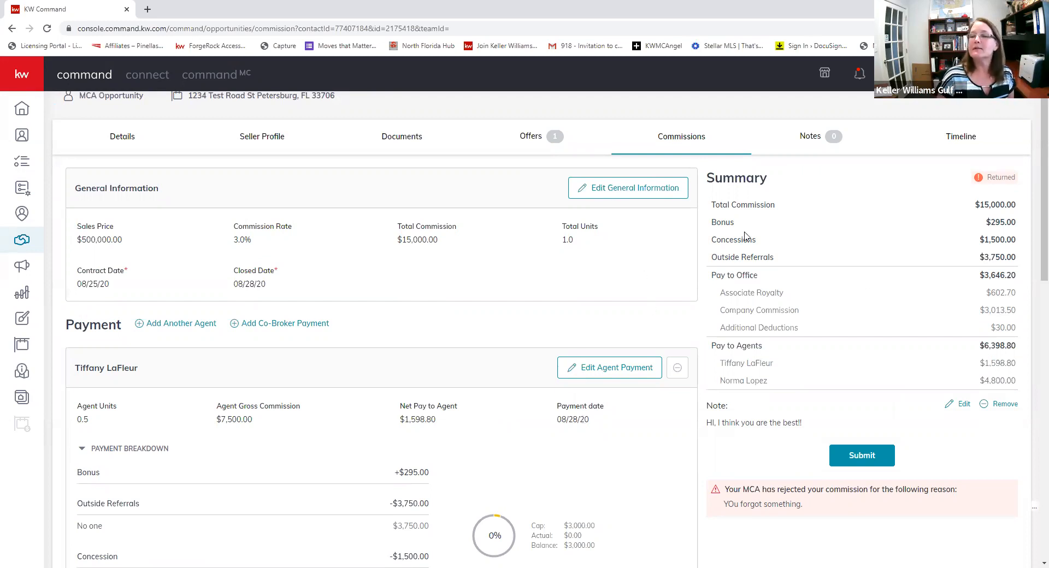
drag(977, 243, 1023, 246)
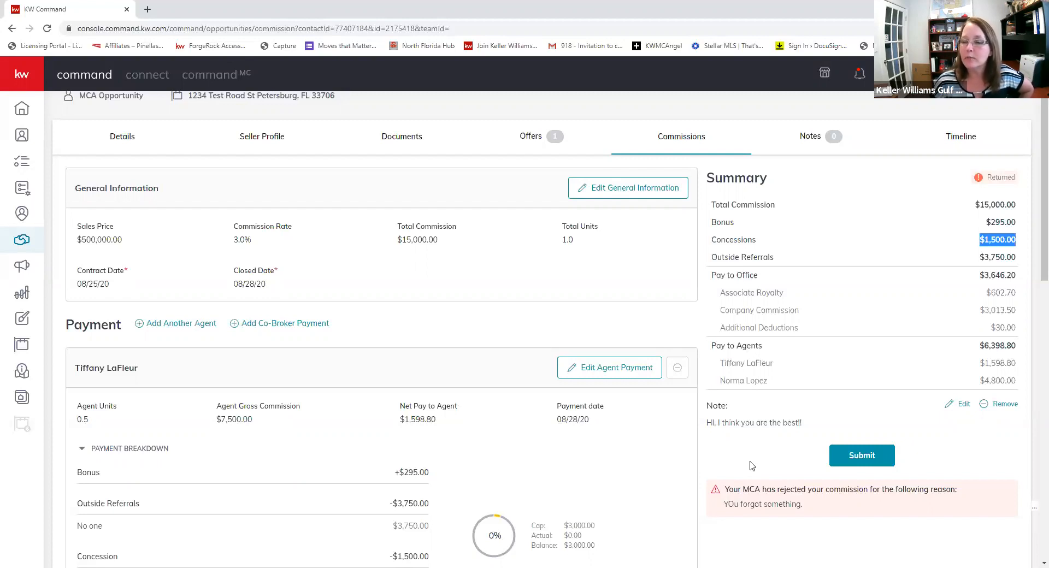
- Resubmit the corrected commission request for MCA review
click(851, 455)
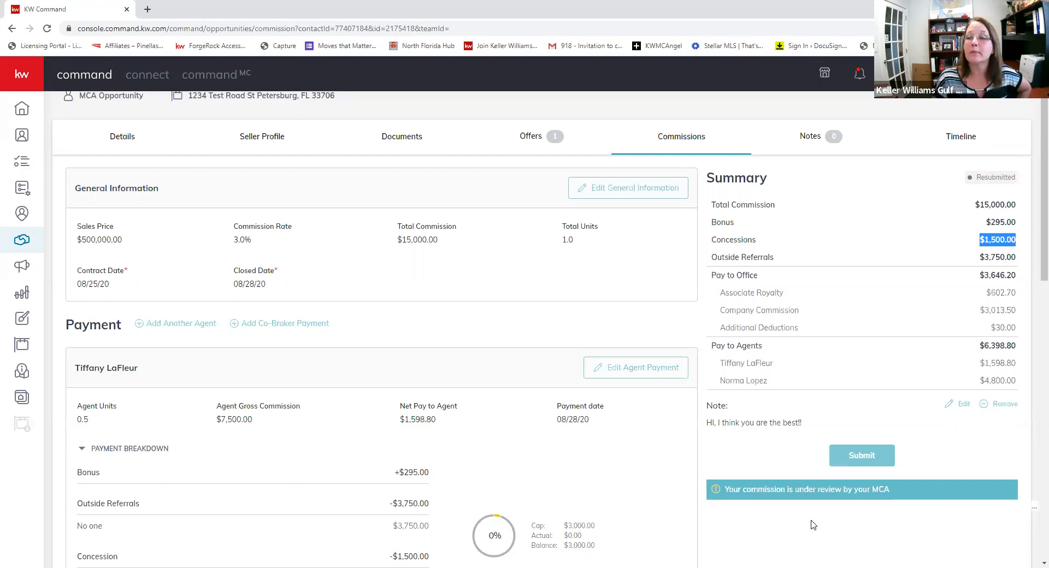
scroll(332, 279, up, 1)
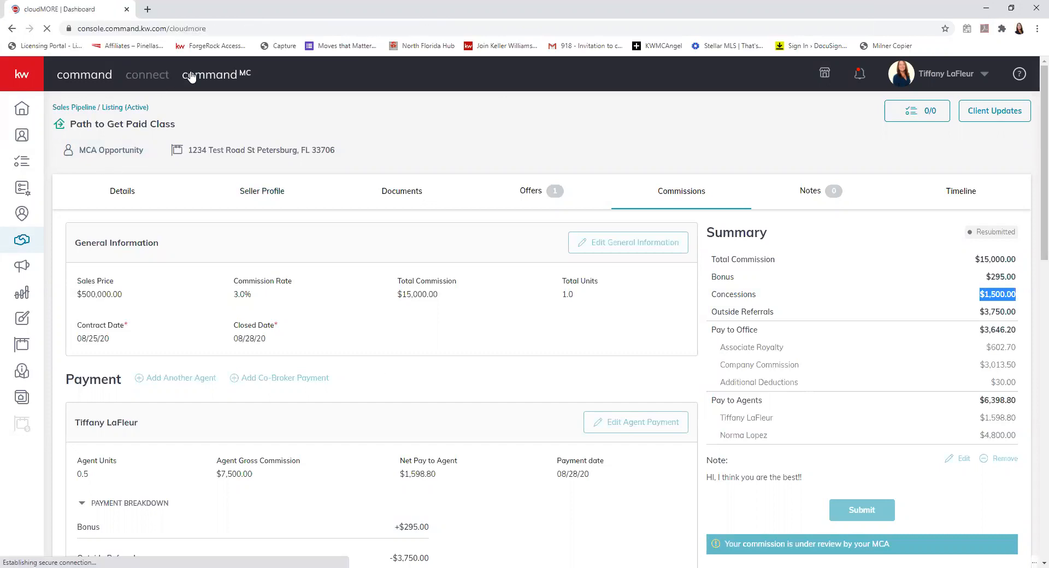
- From the market center's Commission Requests, return the Path to Get Paid Class request to the agent
click(129, 173)
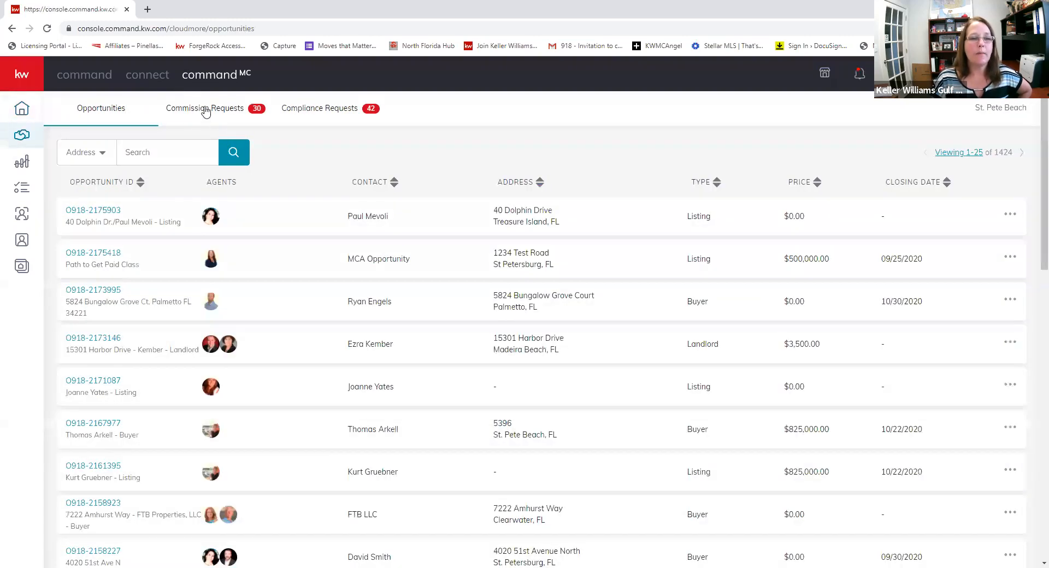
click(205, 109)
click(978, 200)
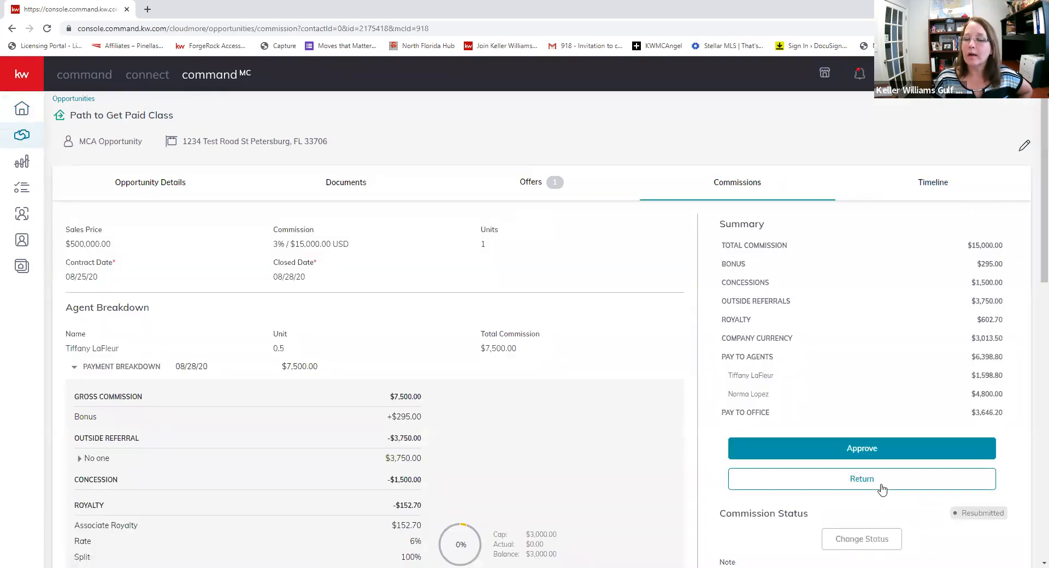
click(883, 483)
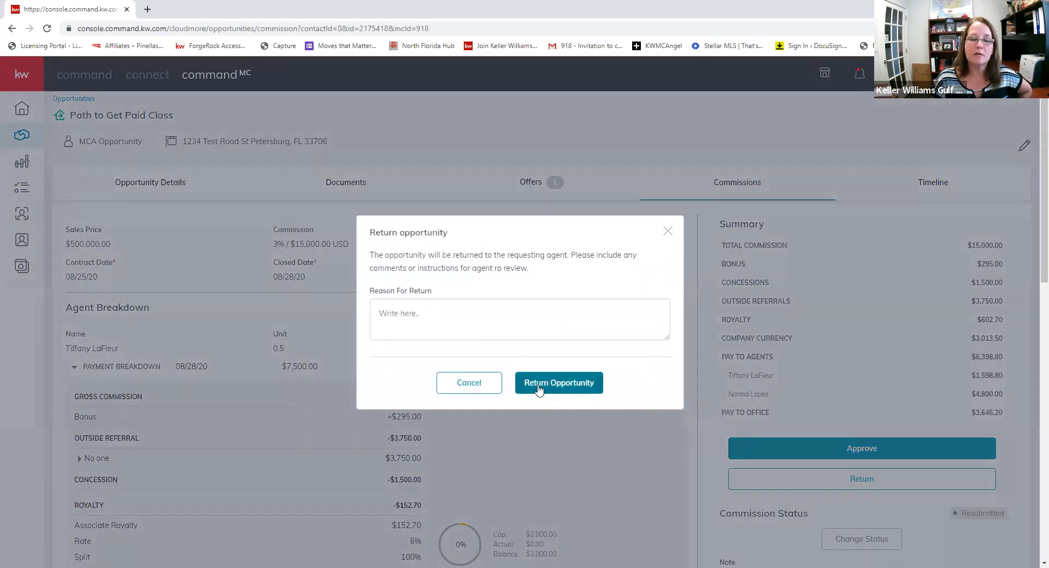
click(579, 394)
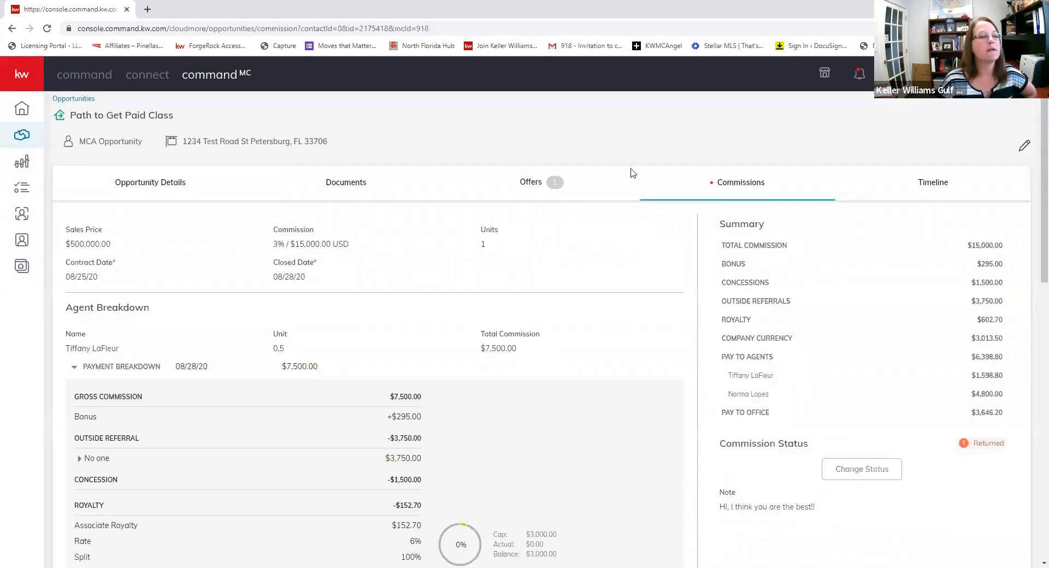
- Back on the agent side, open the Path to Get Paid Class listing from Active listings
click(63, 100)
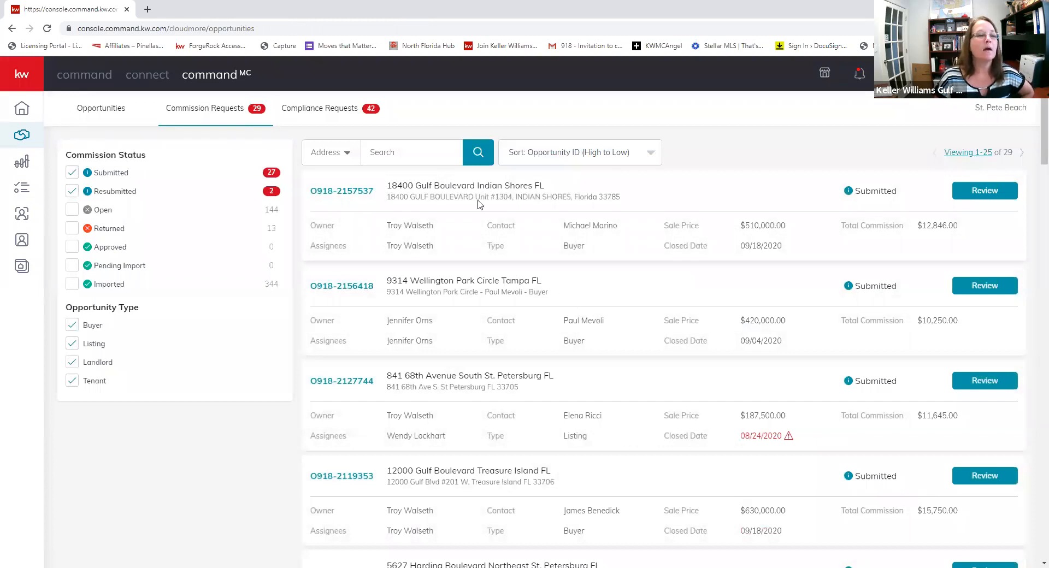
click(84, 77)
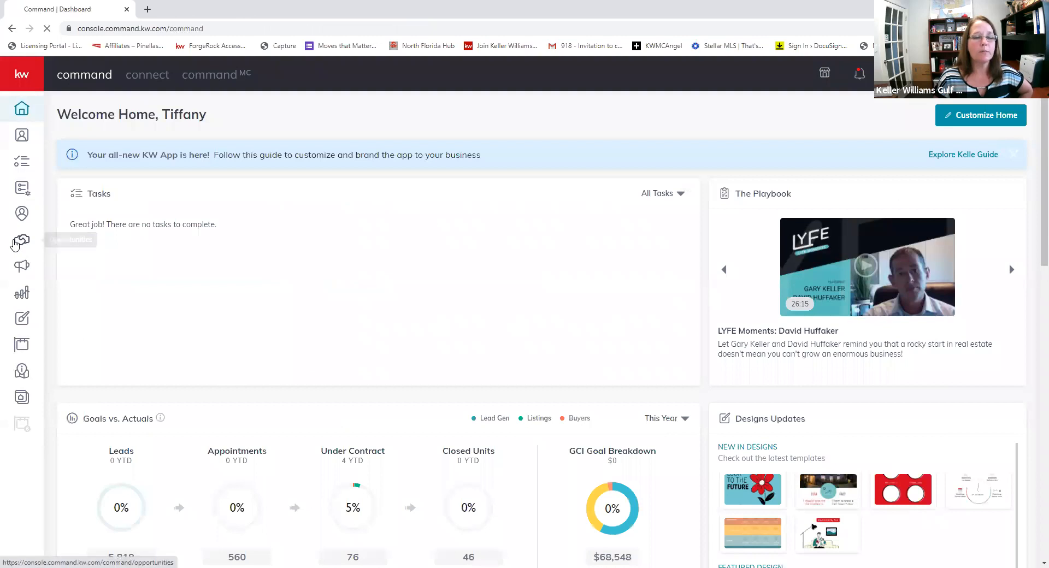
click(17, 243)
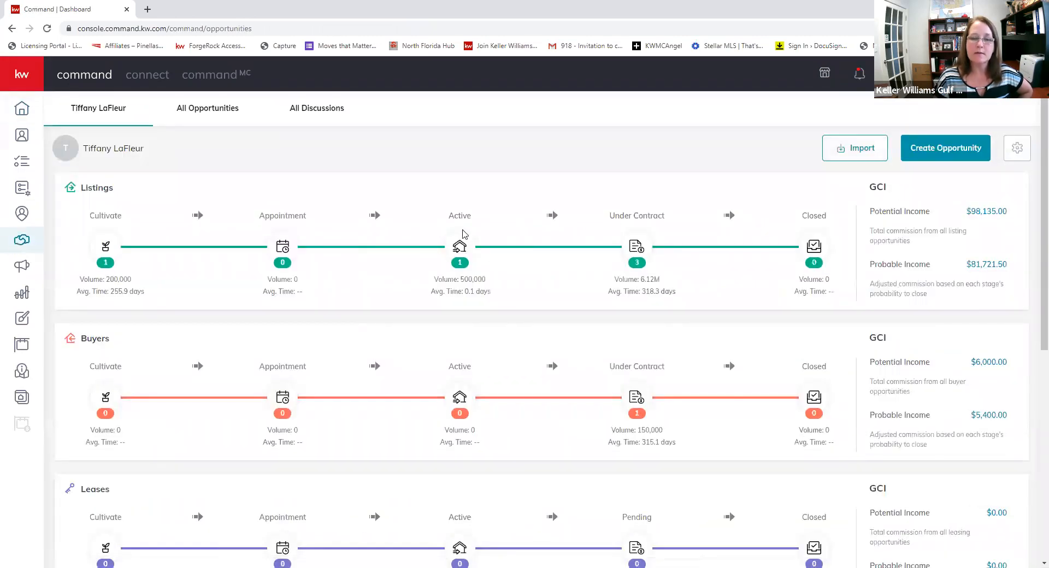
click(460, 247)
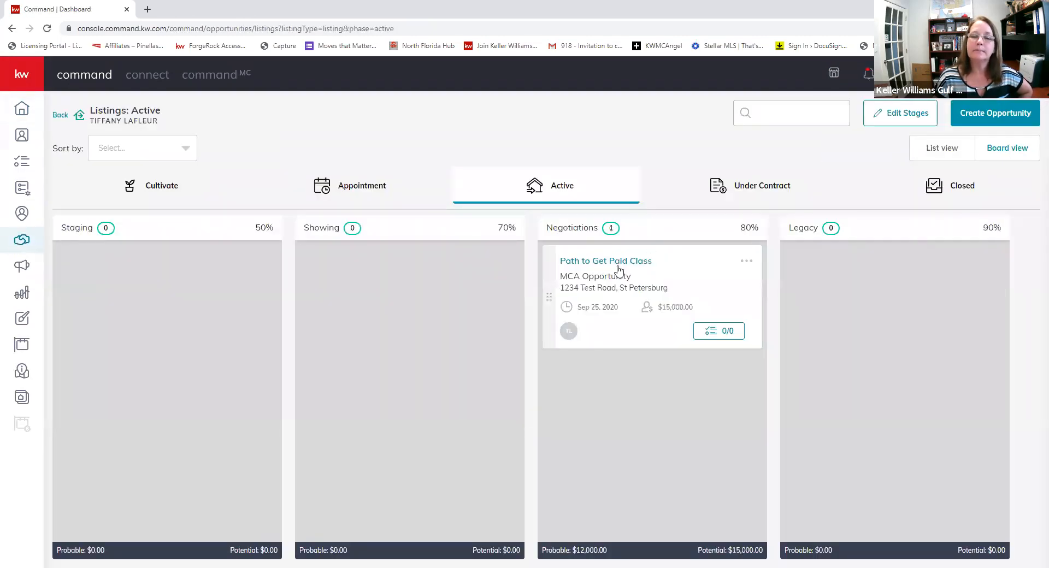
click(614, 268)
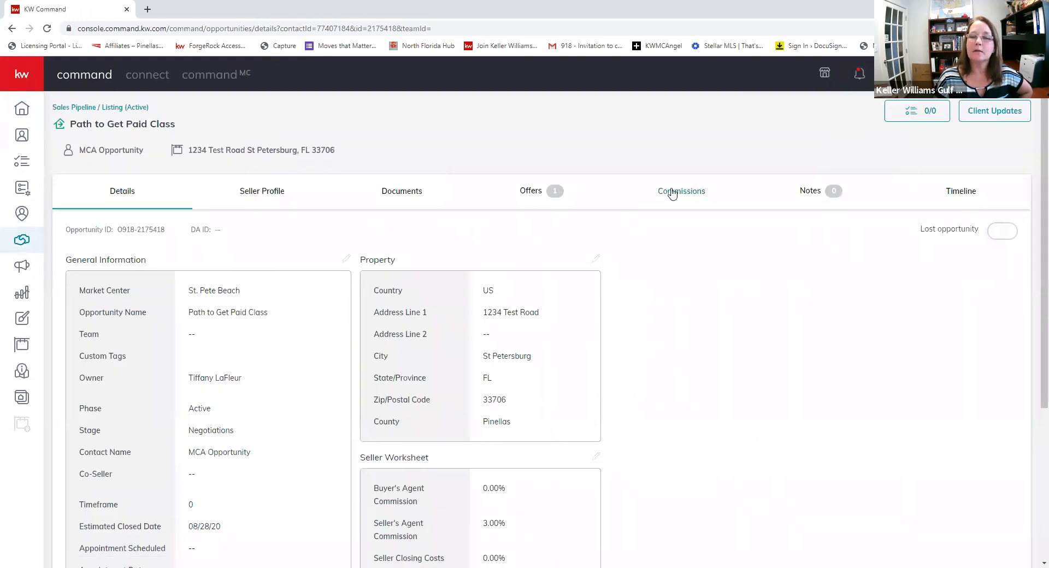
- Show the listing's commissions, marked Returned with a 3.0% rate and $15,000 total
click(672, 194)
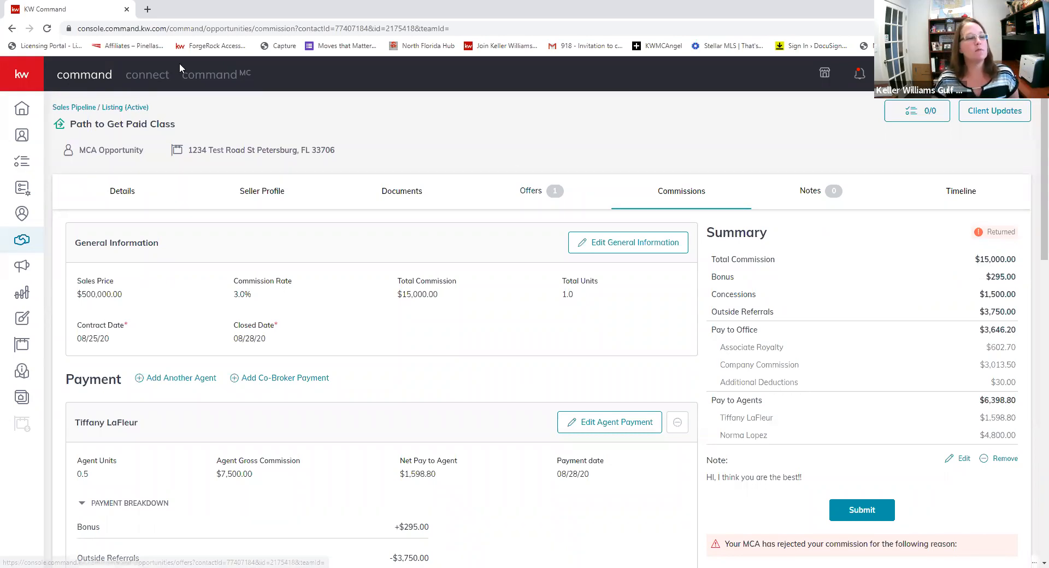
- Browse the home dashboard, then the opportunities pipeline's Listings, Buyers and Leases income figures
click(22, 108)
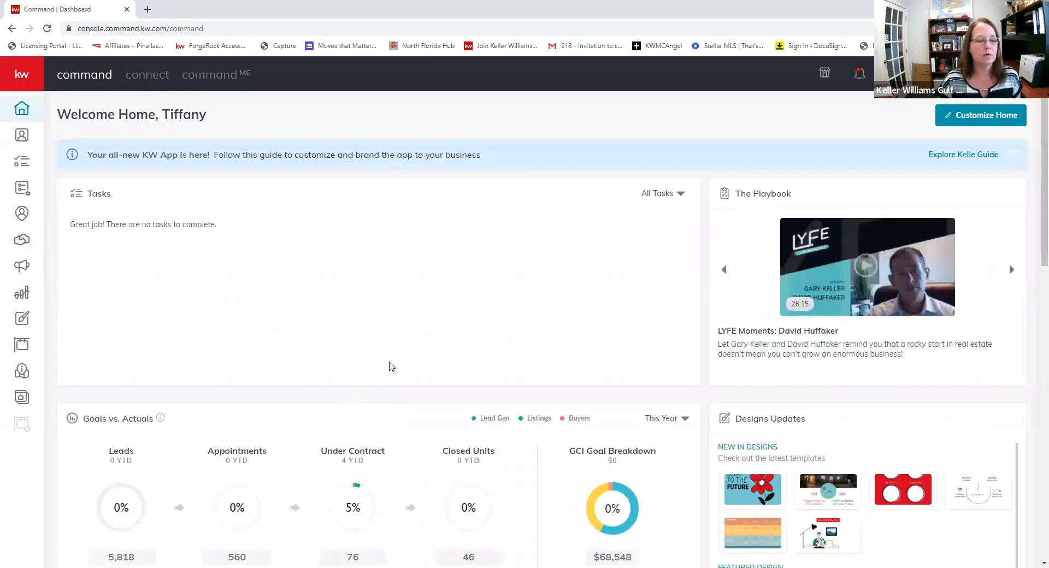
scroll(307, 270, down, 4)
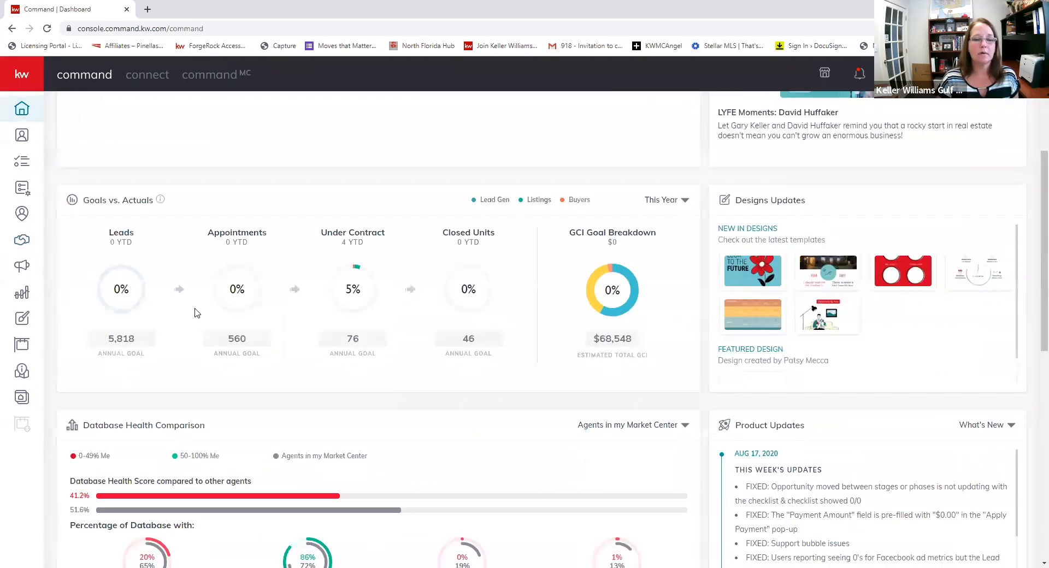
scroll(264, 426, down, 3)
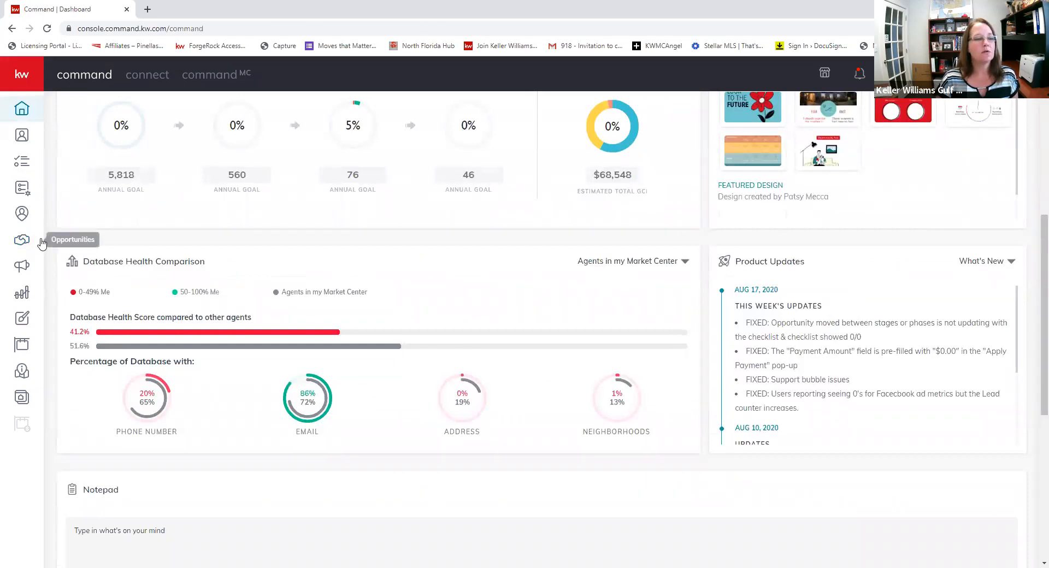
click(15, 243)
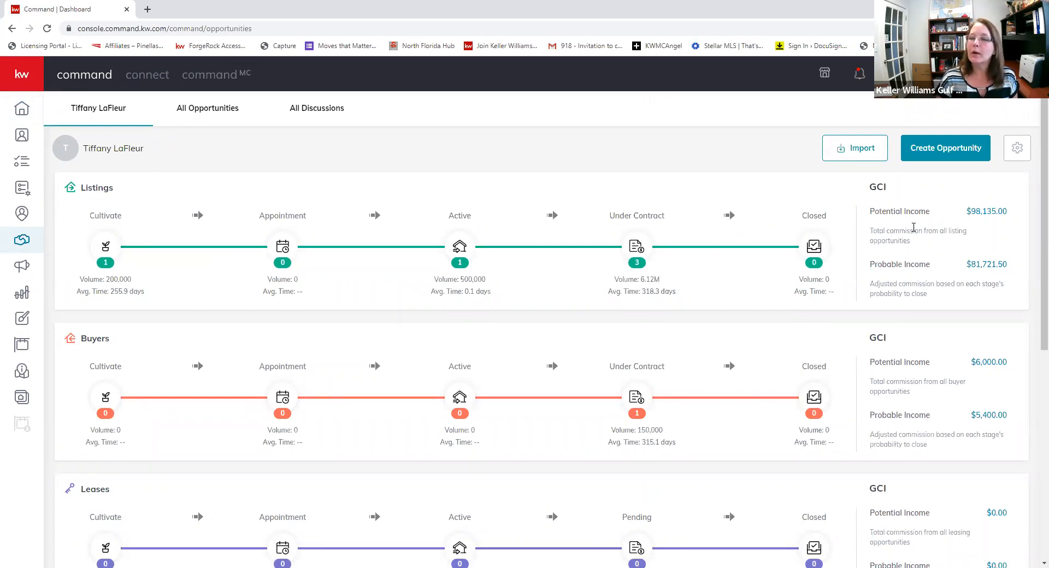
double_click(957, 216)
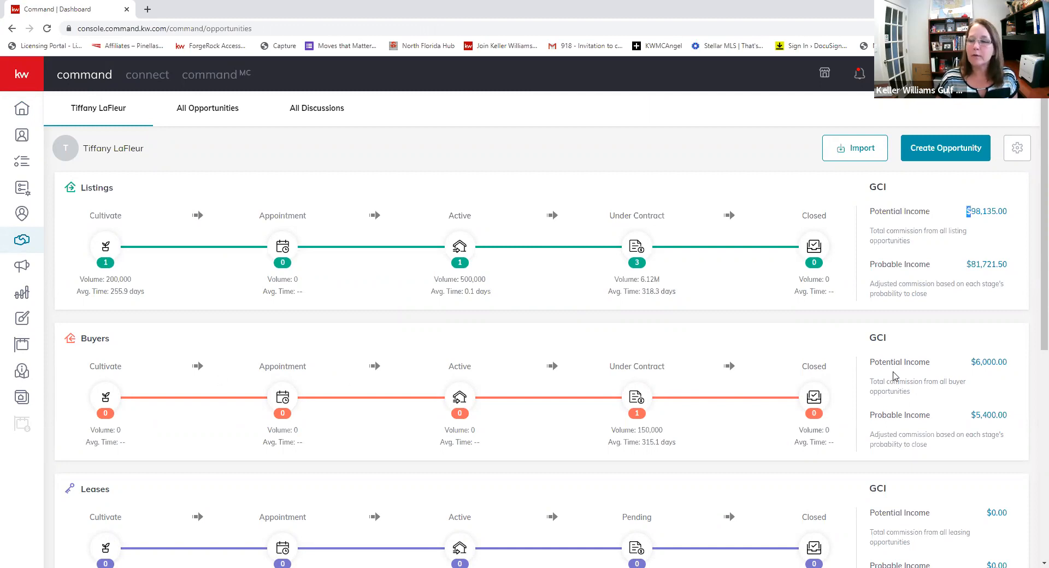
scroll(344, 341, down, 4)
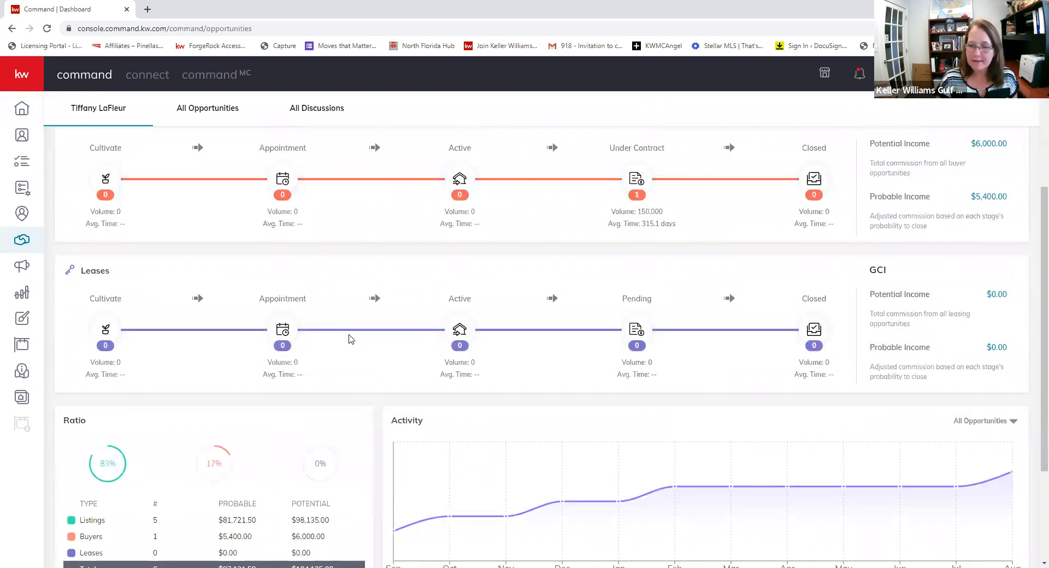
scroll(349, 339, down, 3)
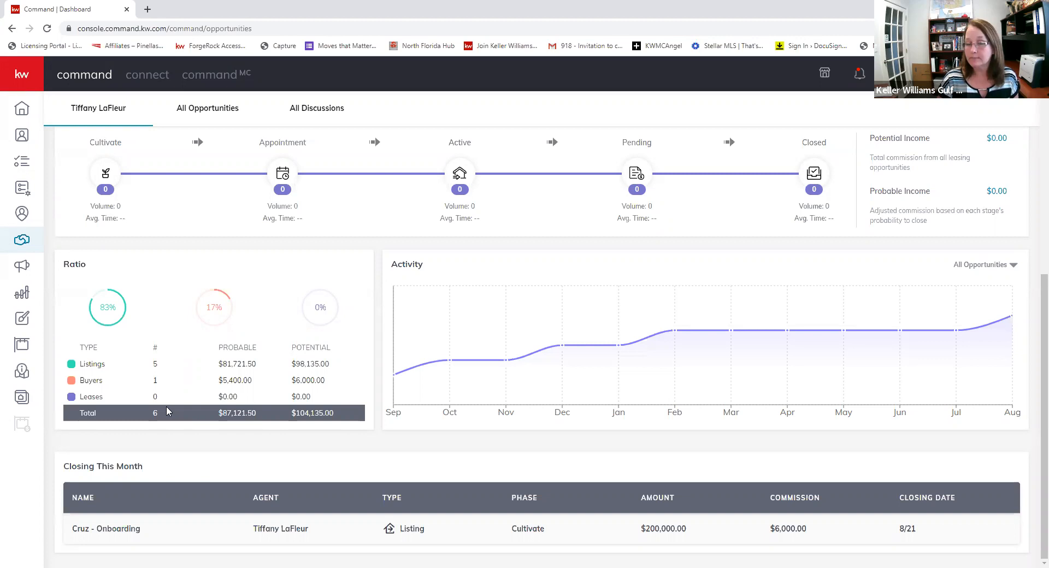
scroll(209, 411, up, 6)
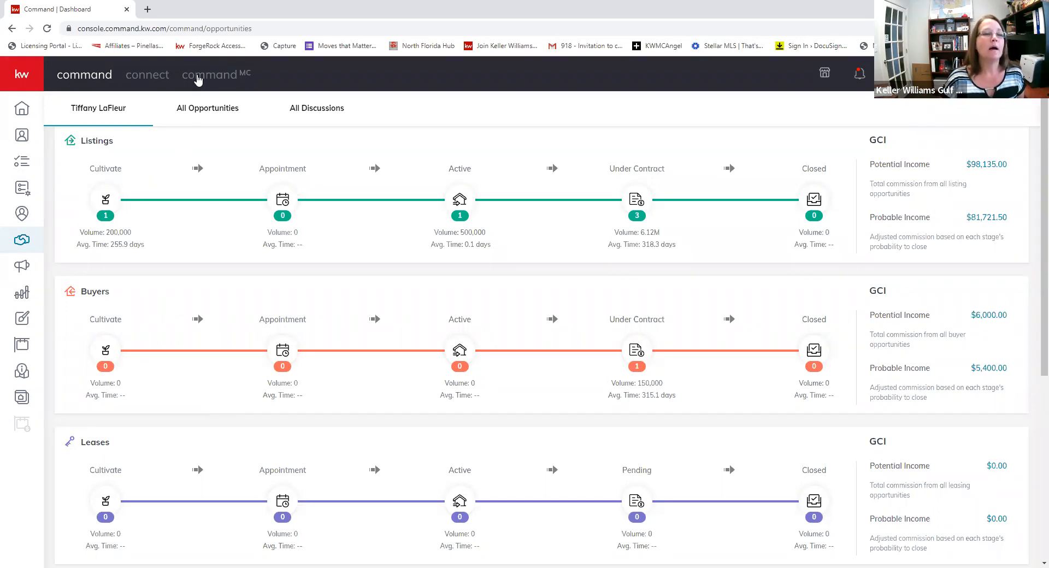
- Switch to the market center and back to the agent side, then show the Active listings board
click(198, 79)
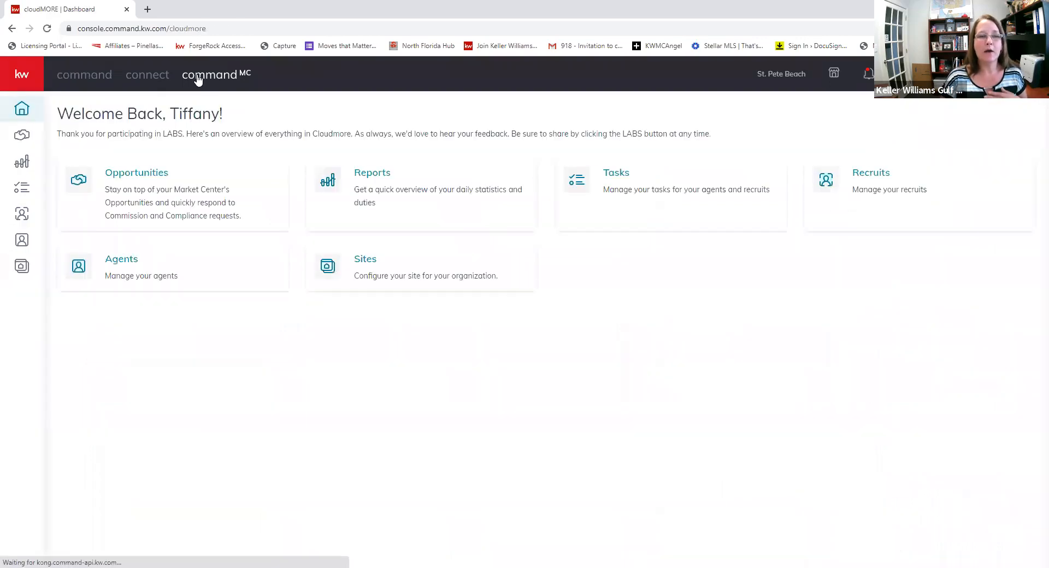
click(80, 75)
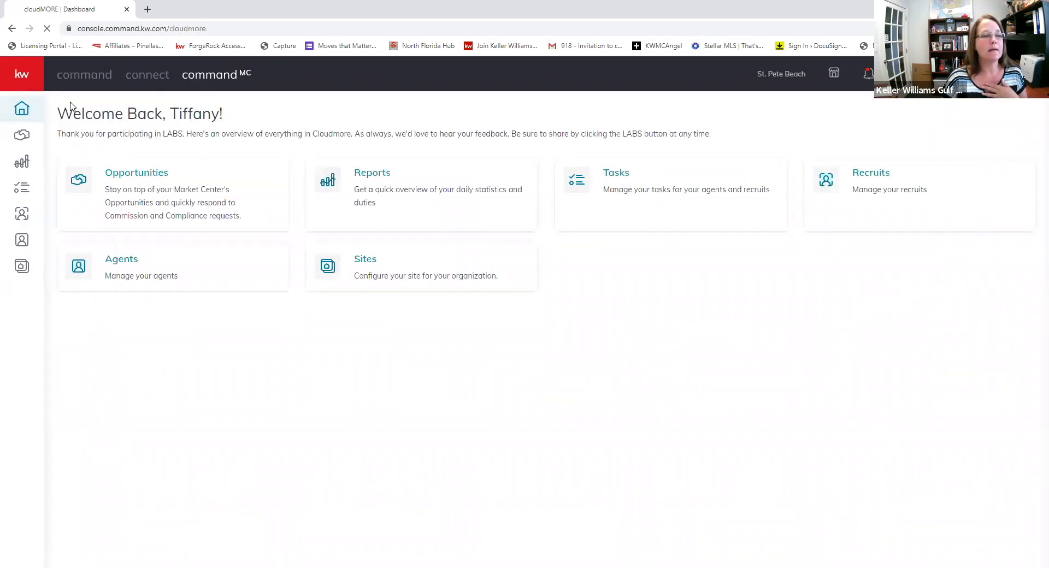
click(24, 244)
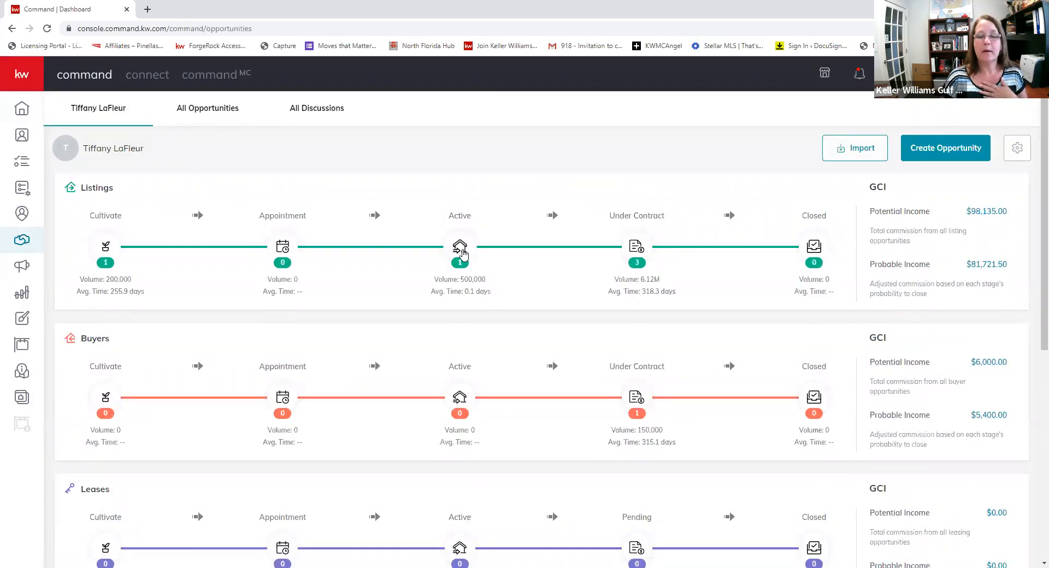
click(459, 246)
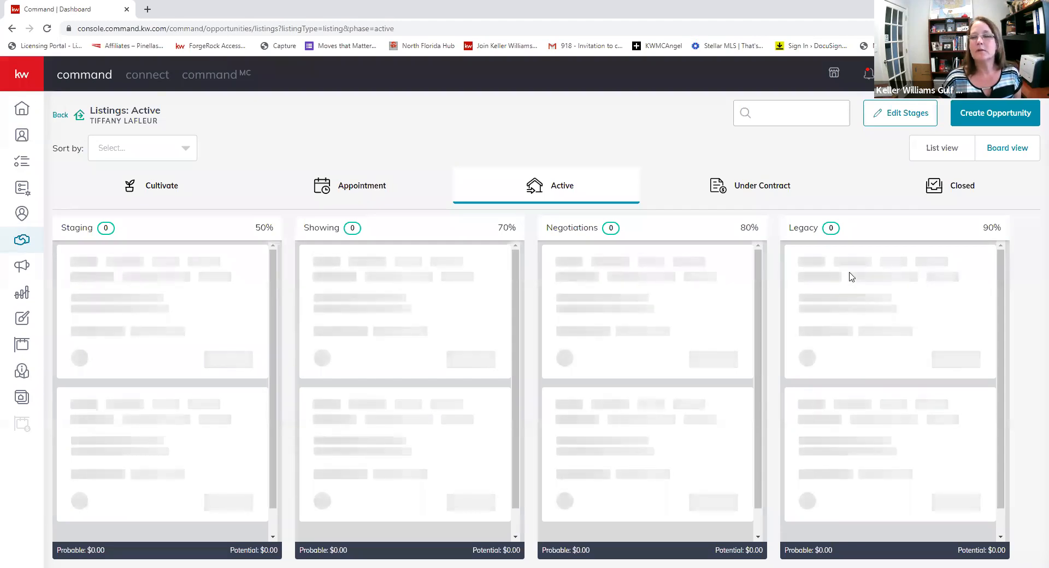
- Reload Active listings and reopen Path to Get Paid Class, reviewing its commission and general details
click(47, 28)
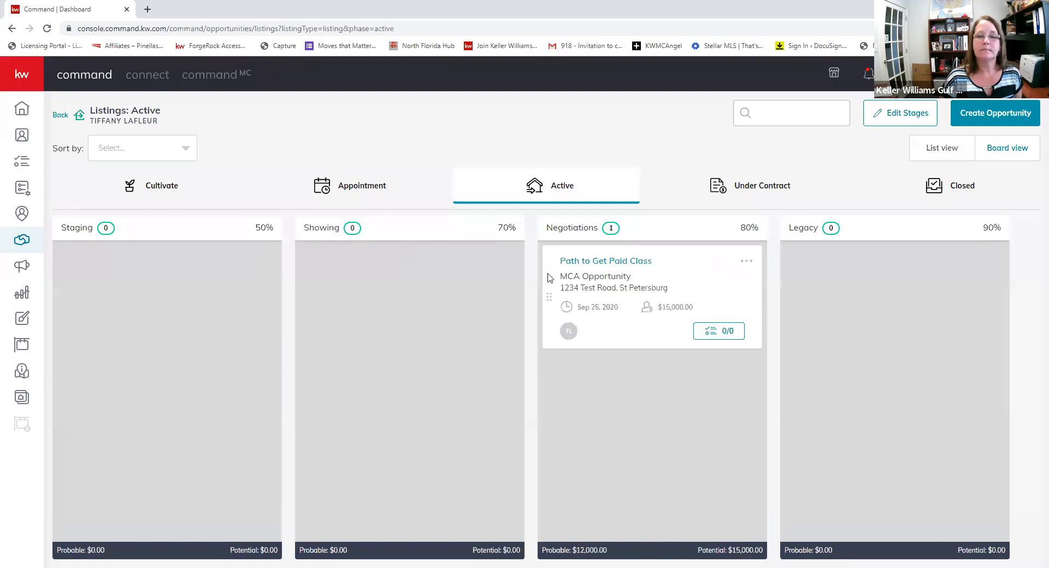
click(568, 270)
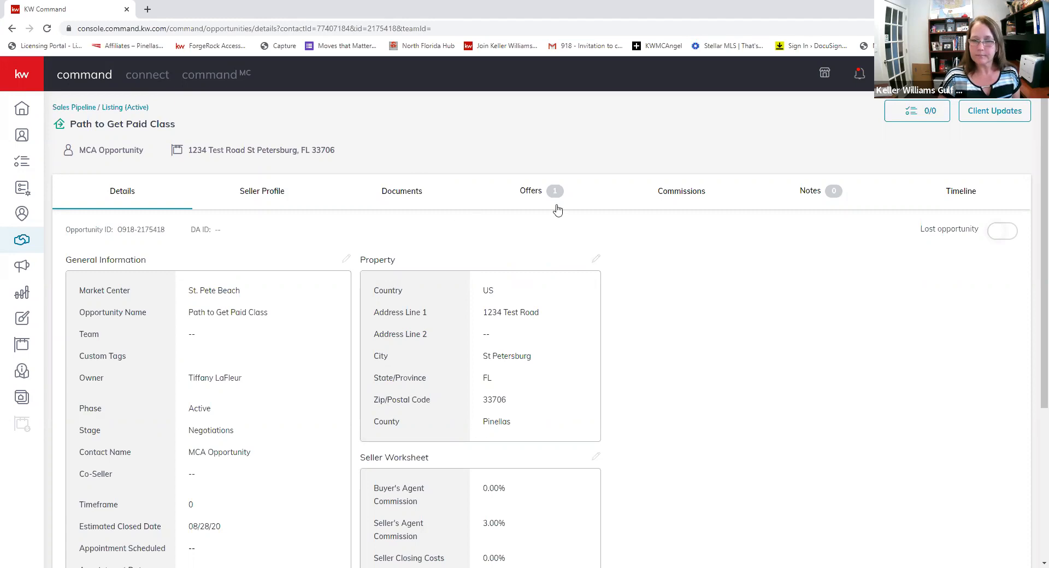
click(670, 196)
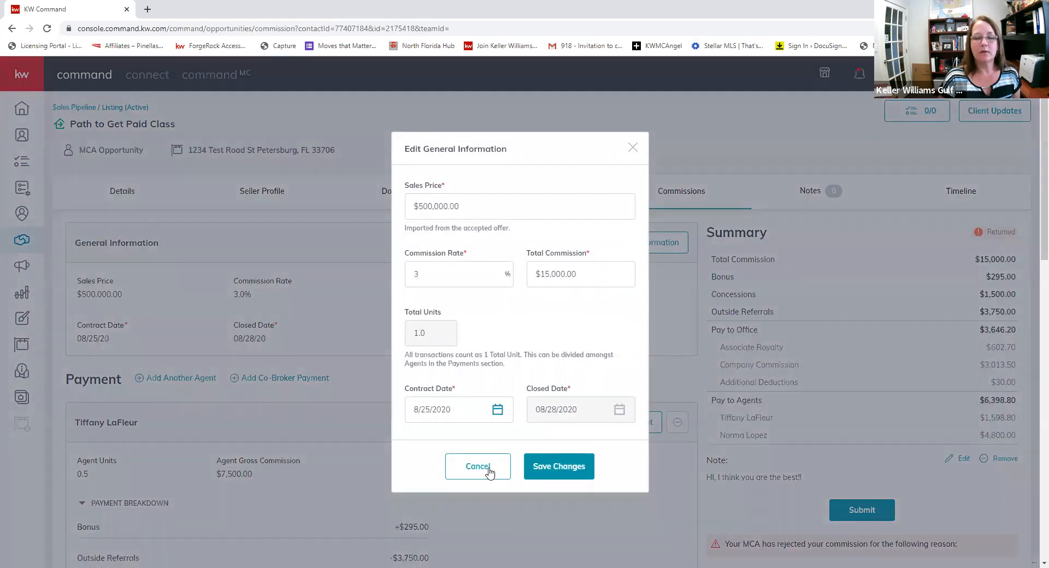
click(478, 467)
click(123, 189)
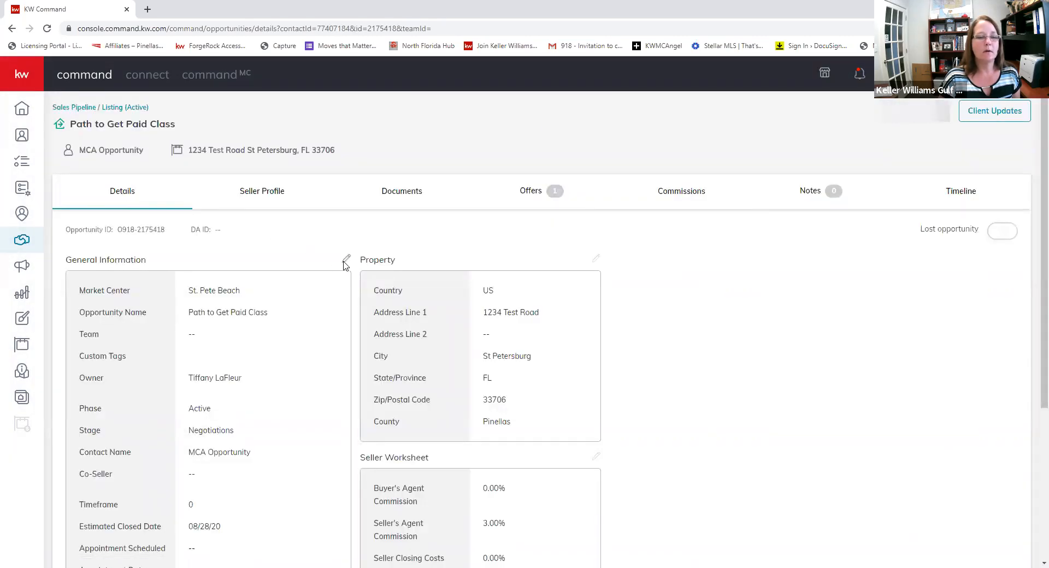
click(346, 259)
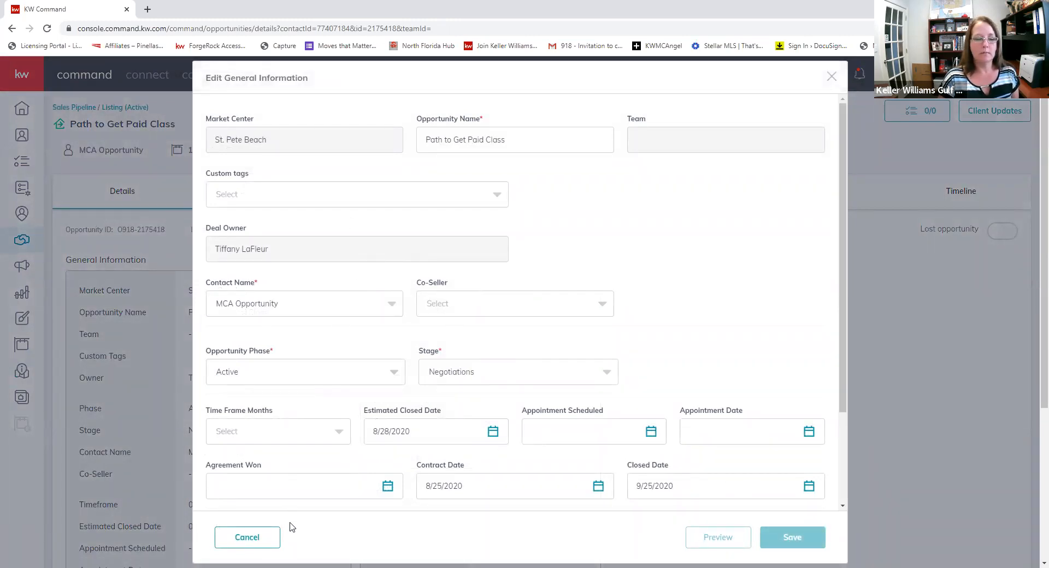
click(243, 541)
scroll(177, 338, down, 4)
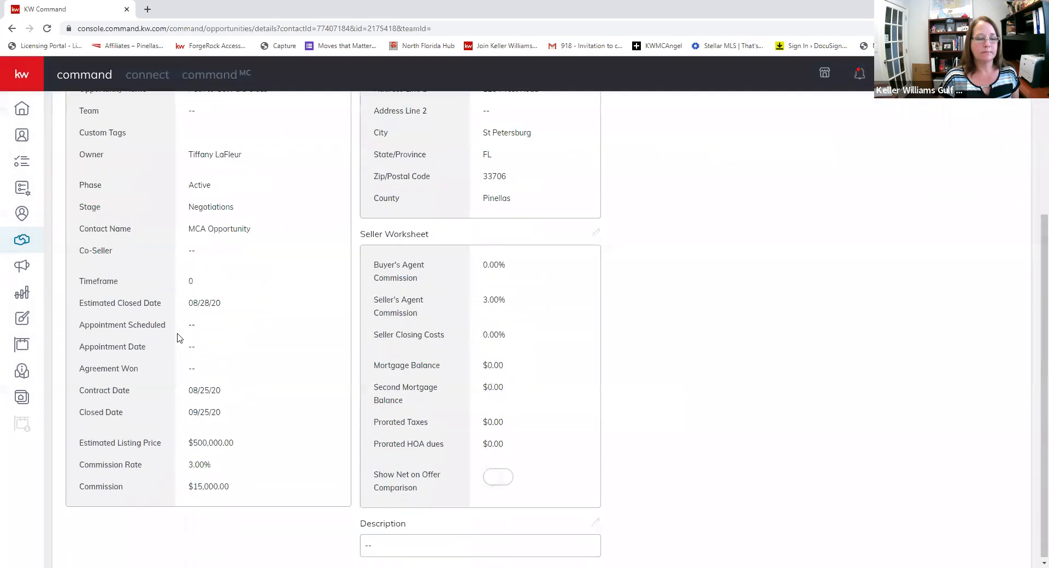
scroll(177, 338, up, 4)
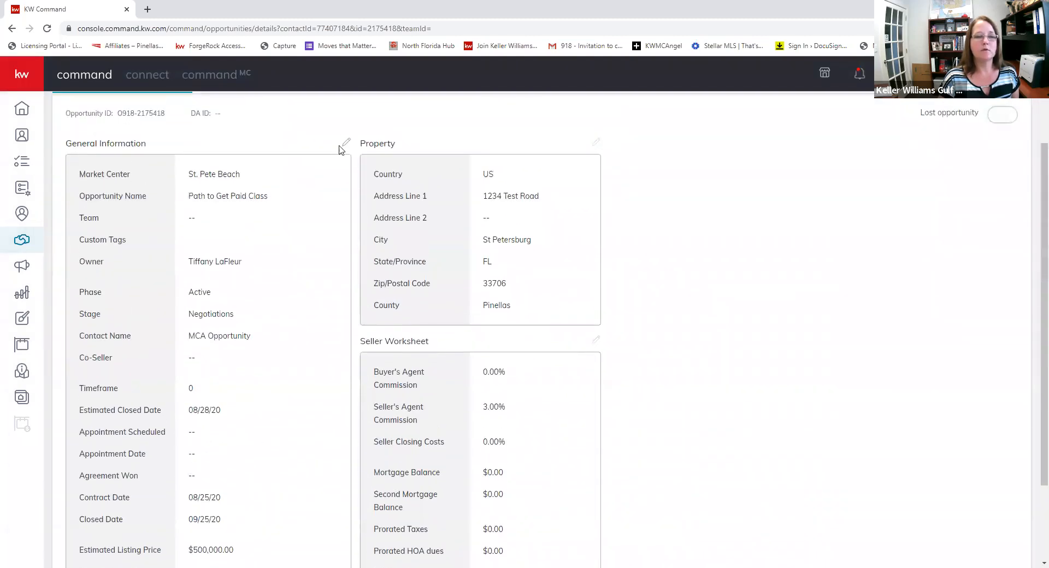
- Change the General Information commission rate from 3.00 to 6 and save
click(344, 143)
scroll(445, 367, down, 5)
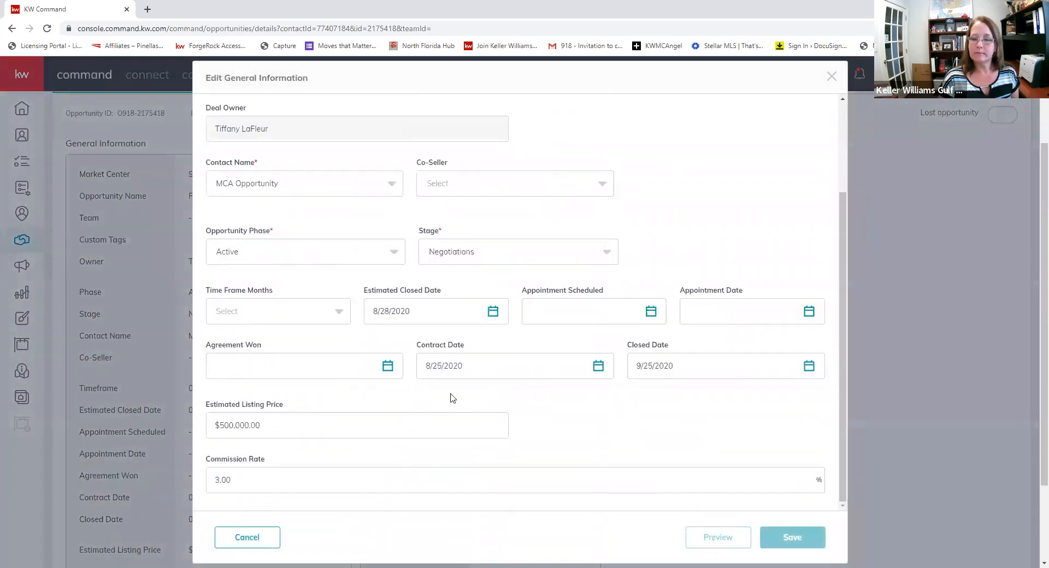
click(273, 481)
key(BackSpace)
key(BackSpace)
key(BackSpace)
key(BackSpace)
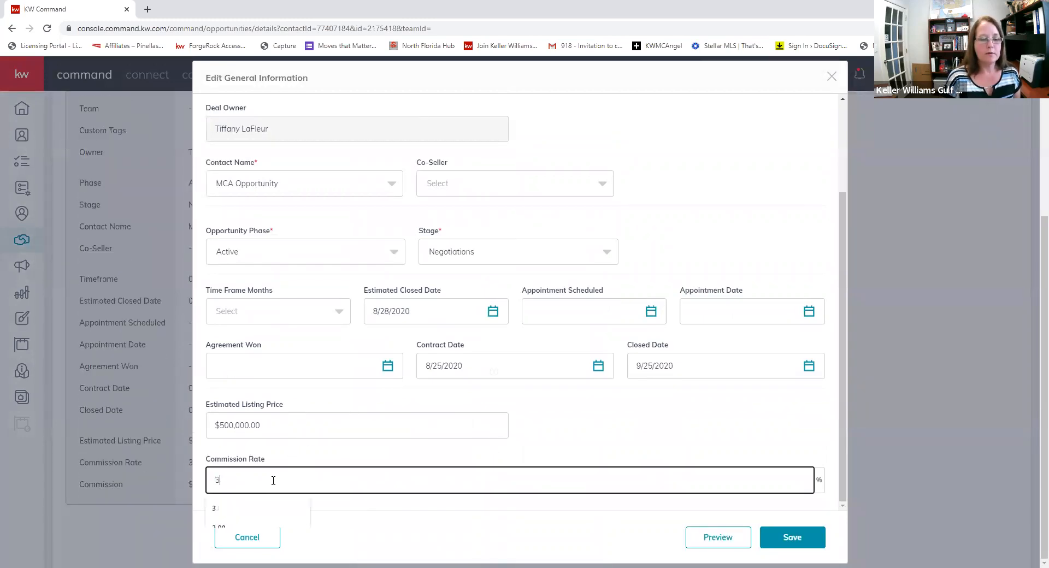
text(3)
key(BackSpace)
text(6)
key(Tab)
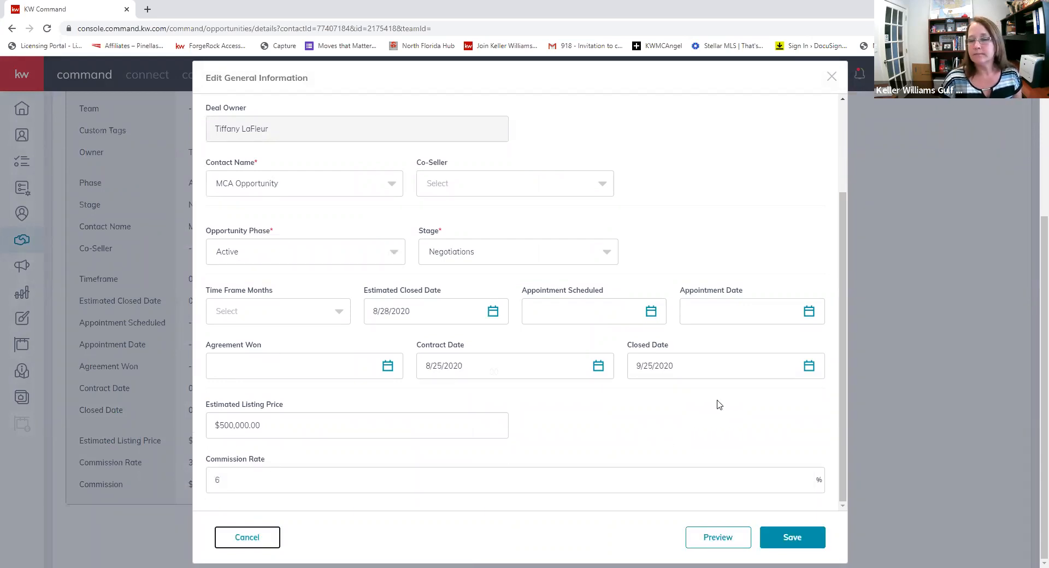
click(787, 542)
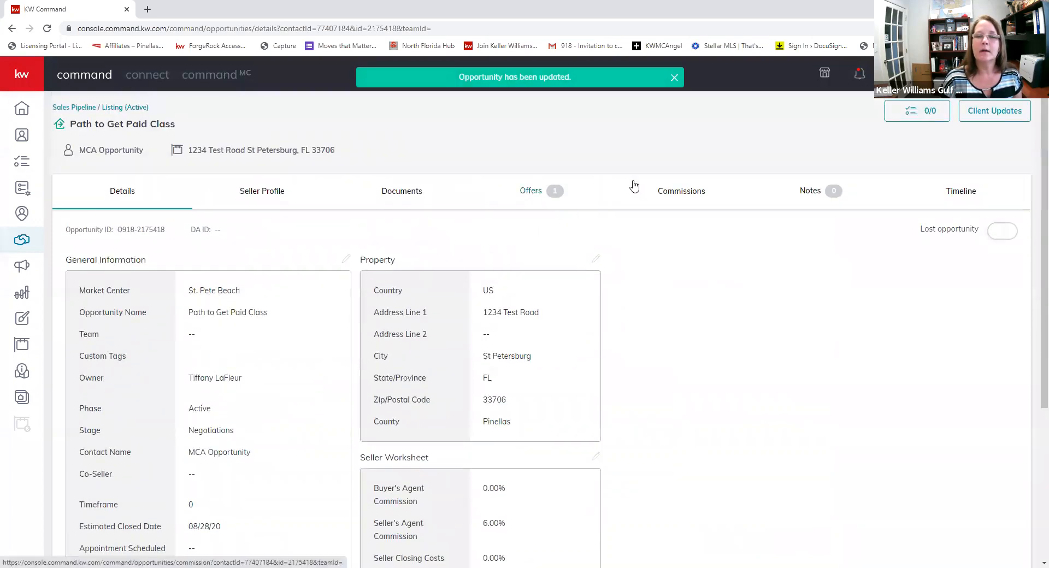
- Change the commission rate from 3% to 6%, bringing the total commission to $30,000.00
click(679, 193)
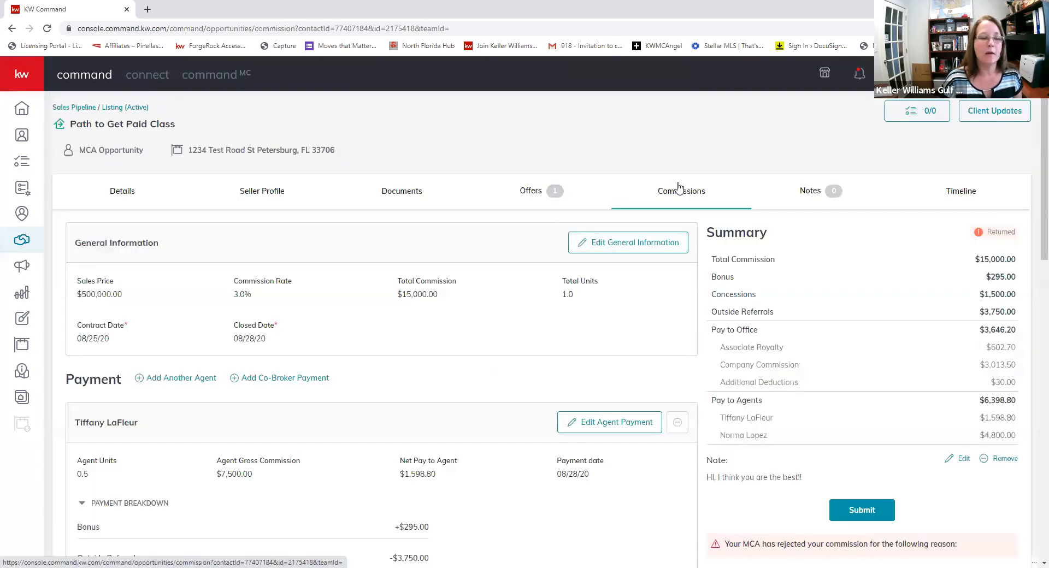
click(582, 246)
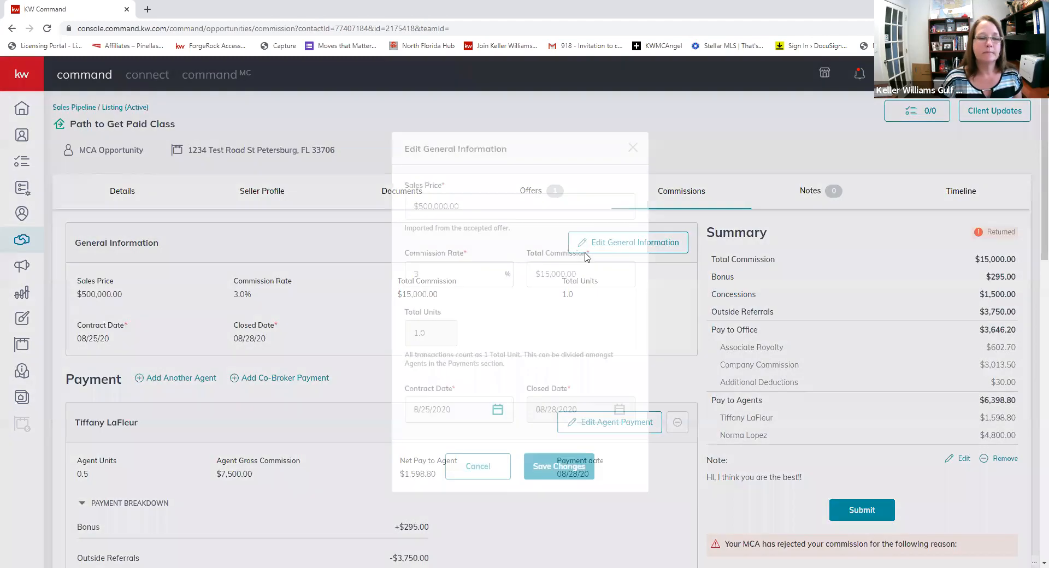
drag(438, 275, 252, 263)
text(6)
key(Tab)
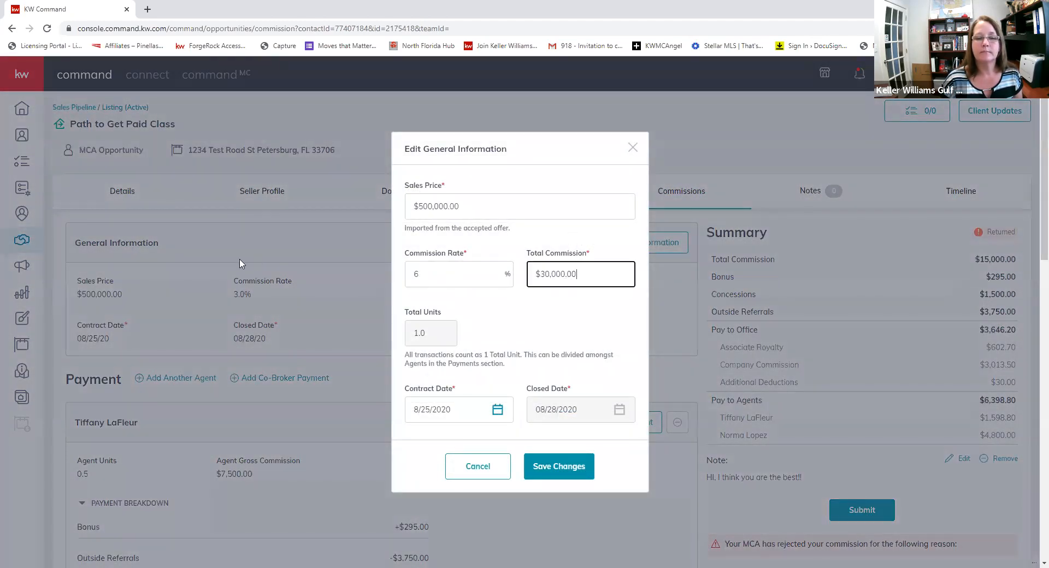
click(558, 466)
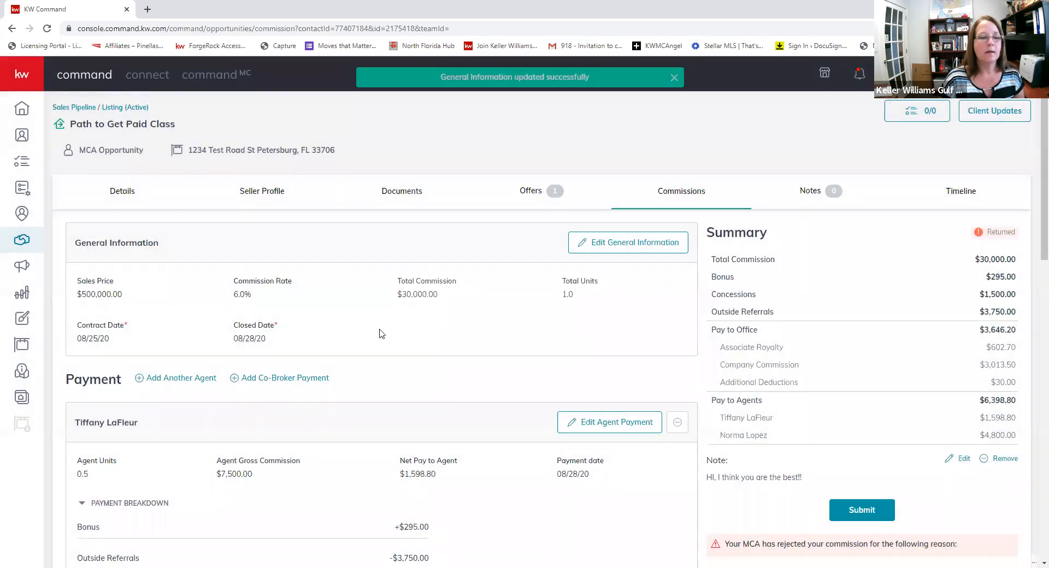
scroll(380, 334, down, 3)
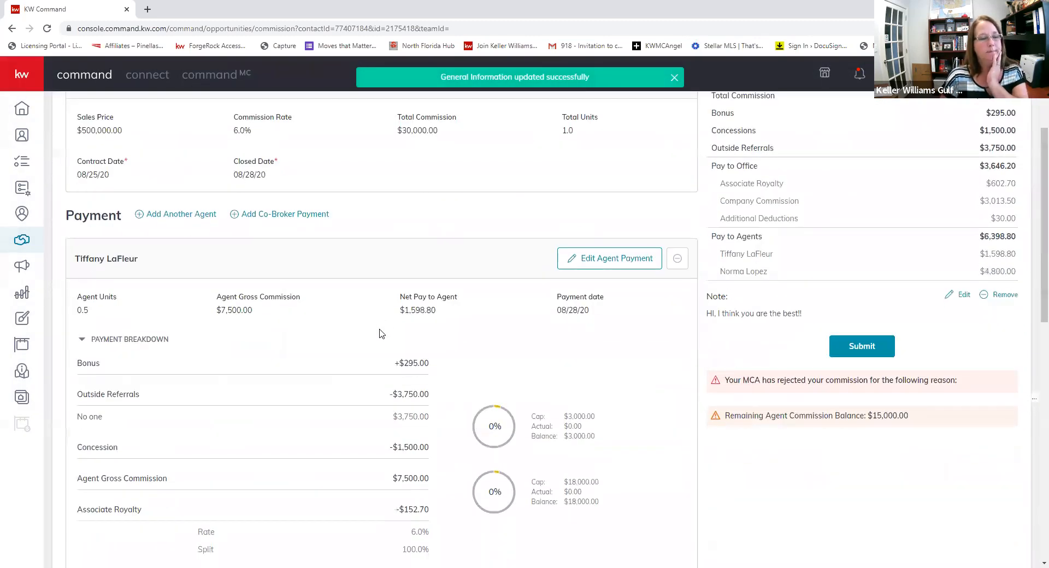
click(182, 216)
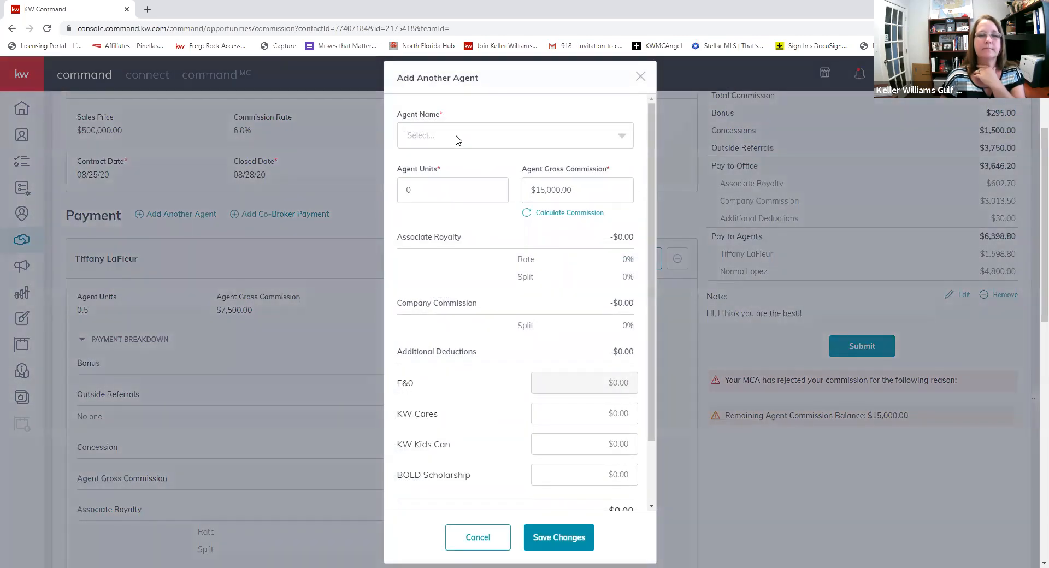
click(456, 140)
text(tiffany)
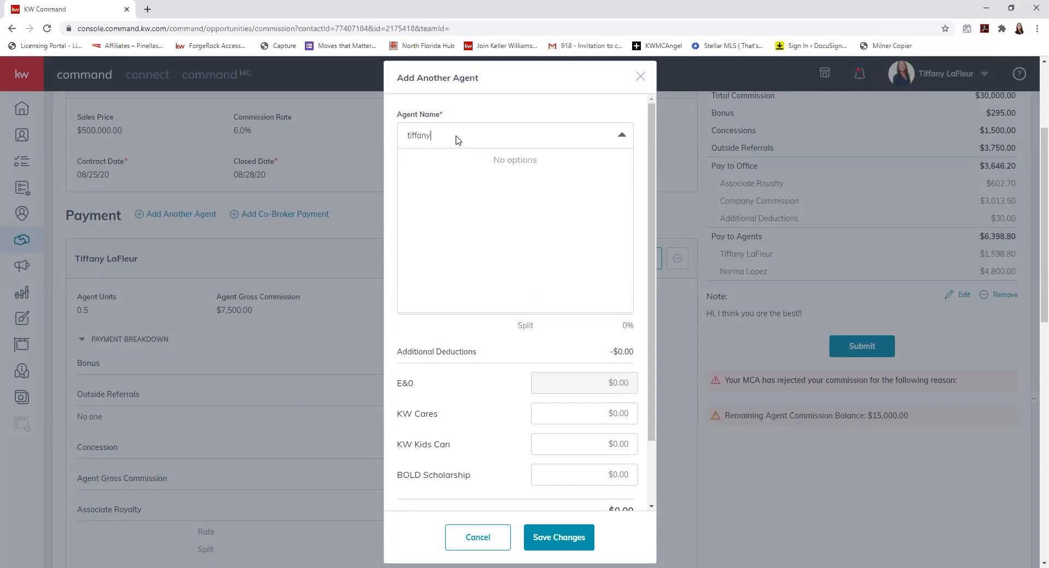
key(BackSpace)
key(BackSpace)
key(BackSpace)
key(BackSpace)
key(BackSpace)
key(BackSpace)
text(iffany)
key(BackSpace)
key(BackSpace)
key(BackSpace)
key(BackSpace)
key(BackSpace)
key(BackSpace)
key(BackSpace)
text(norma)
click(475, 543)
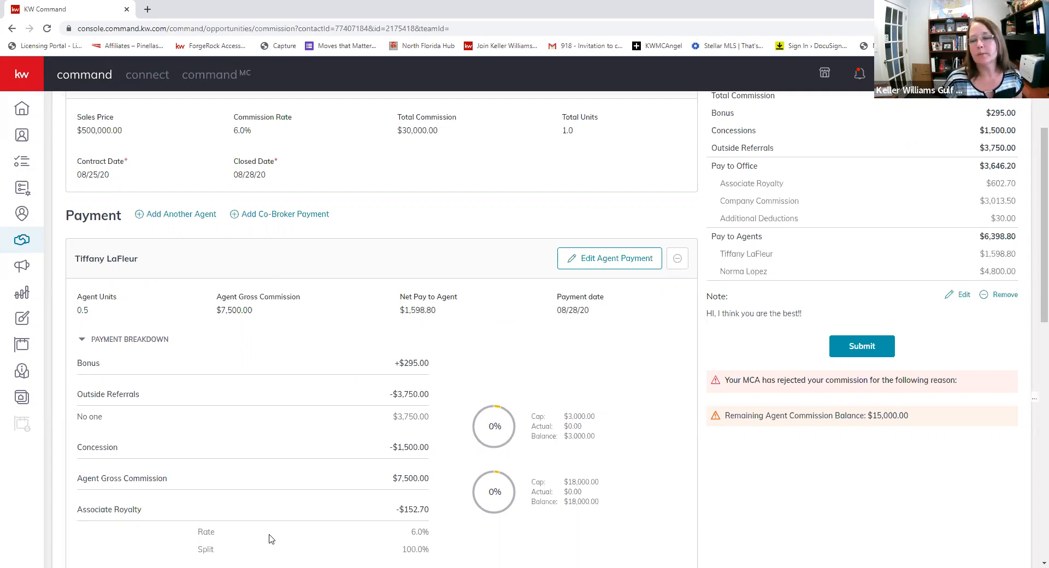
- Add a second note line reading 'I have both sides of the transaction' and save it
click(963, 296)
click(534, 273)
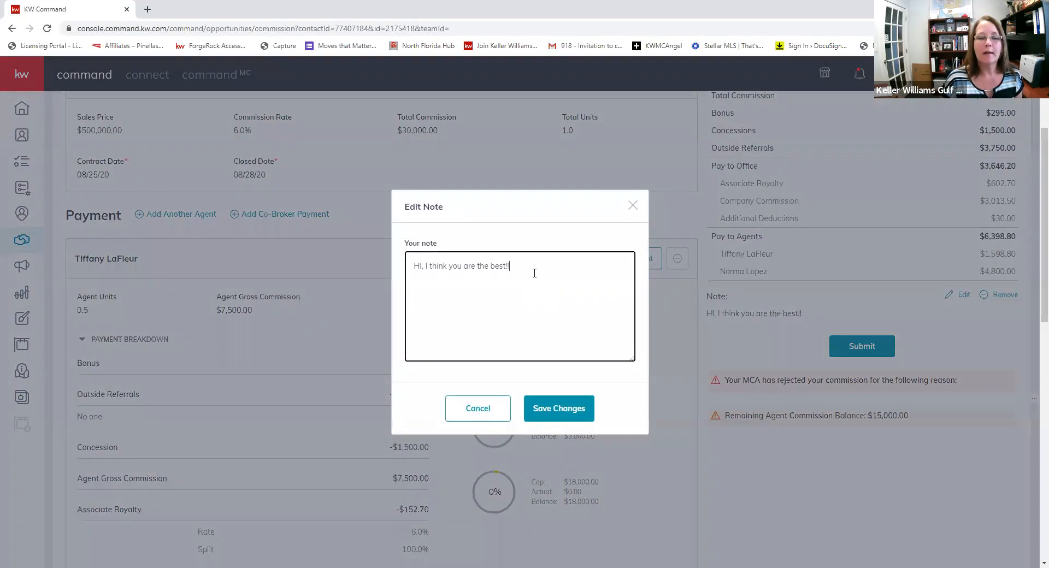
text(I have both sides of the transaction)
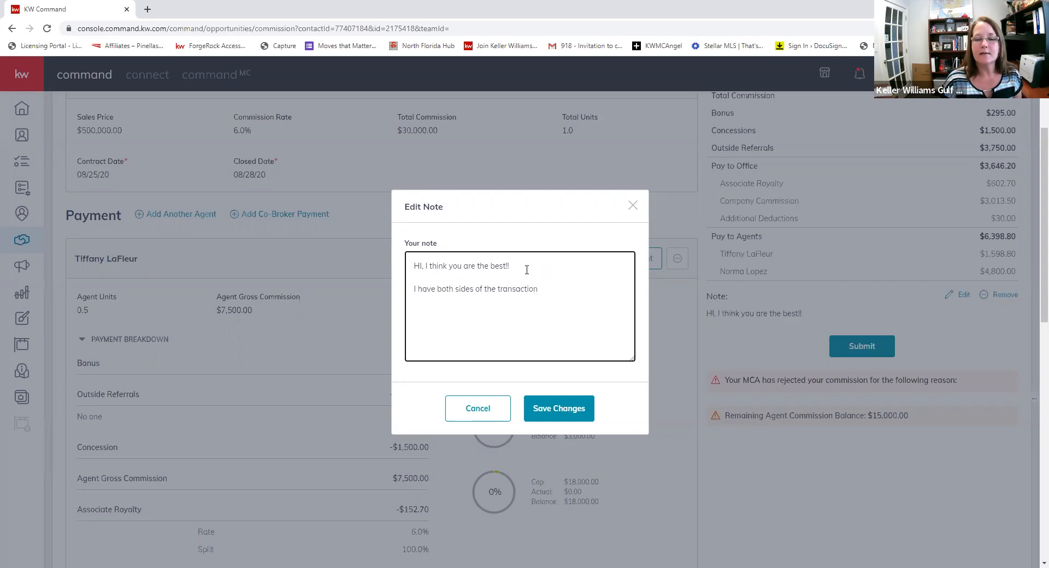
click(557, 409)
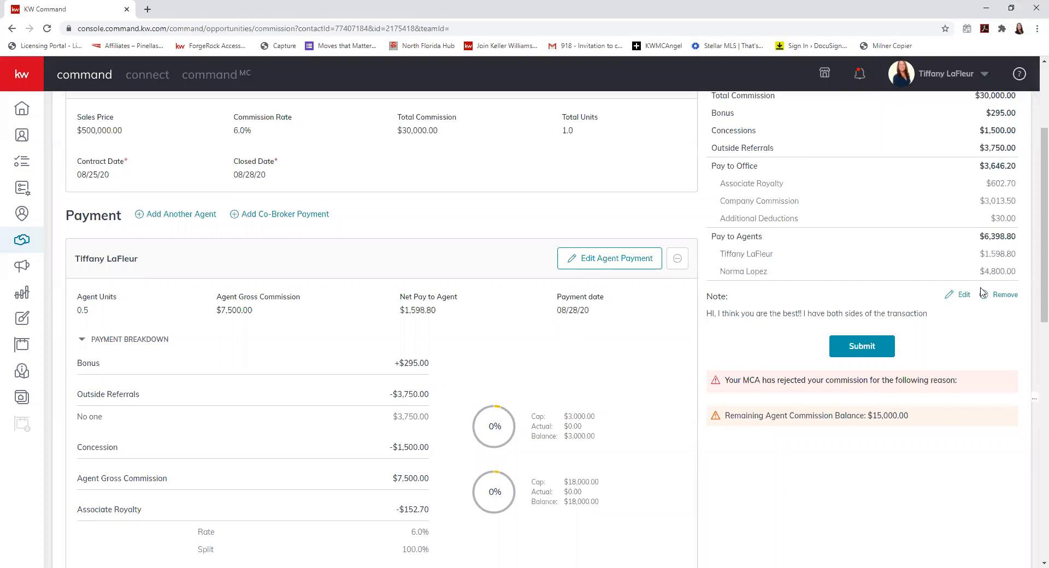
- Set the first agent's gross commission to $15,000.00 and save it
click(609, 261)
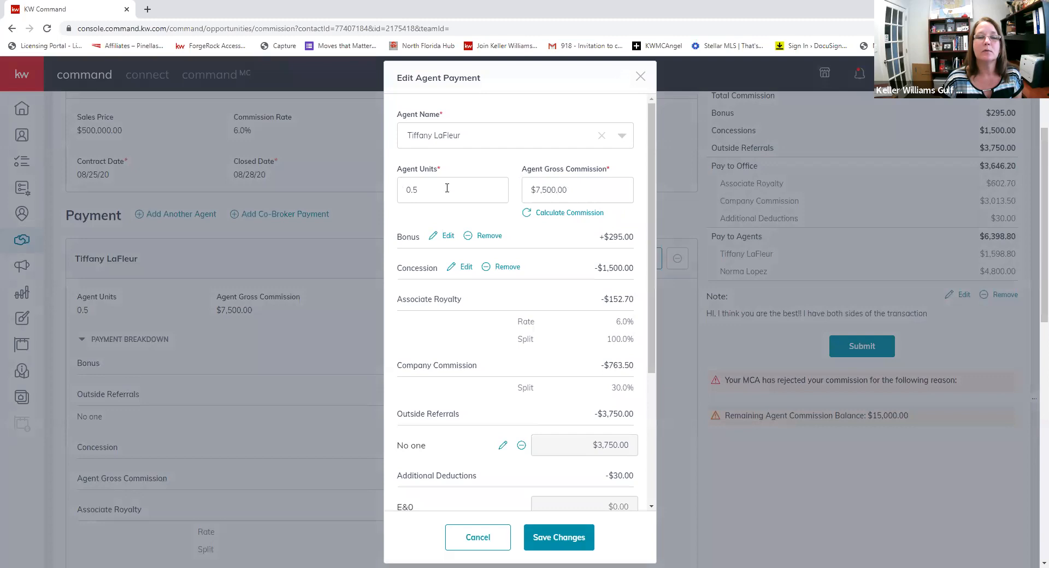
click(523, 186)
text(15,000)
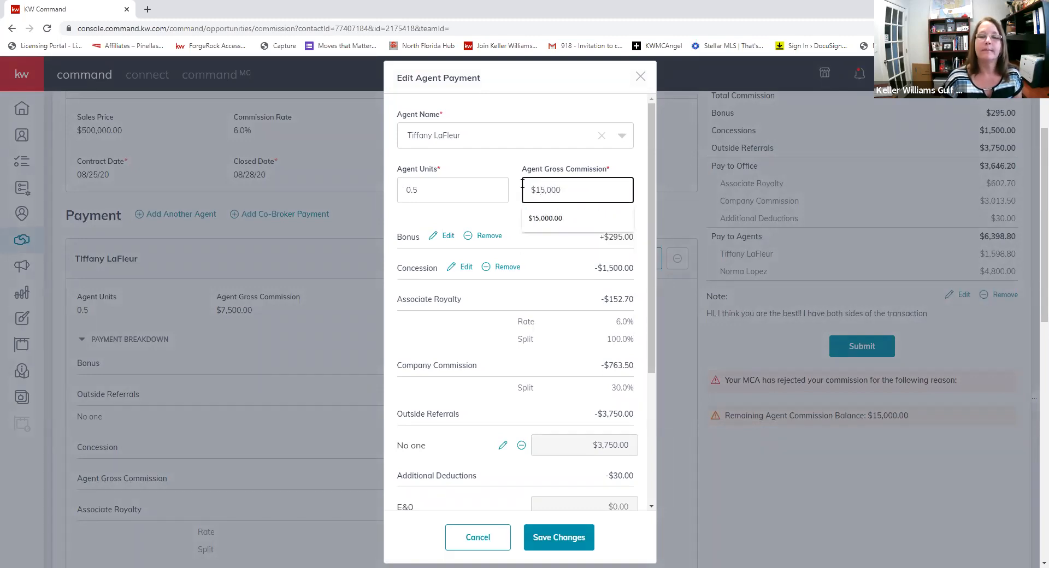
click(552, 225)
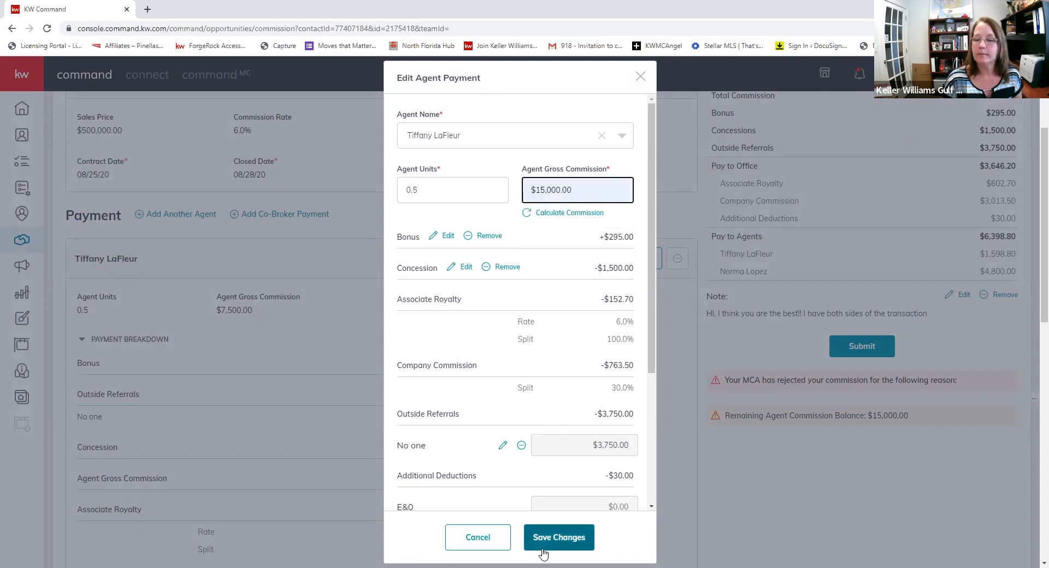
click(558, 538)
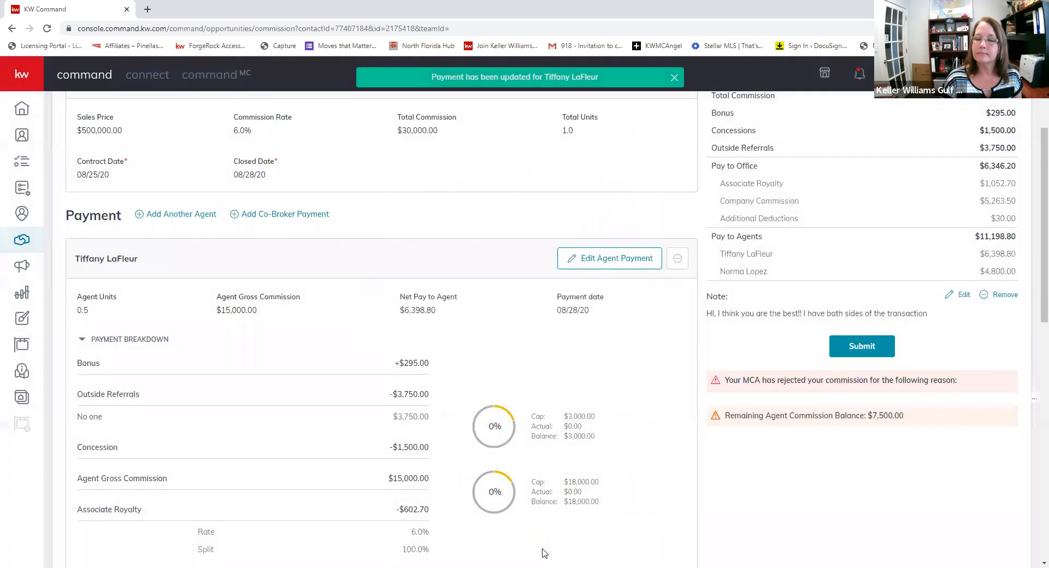
- Raise the second agent's gross commission from $7,500.00 to $15,000.00 and save it
scroll(449, 366, down, 10)
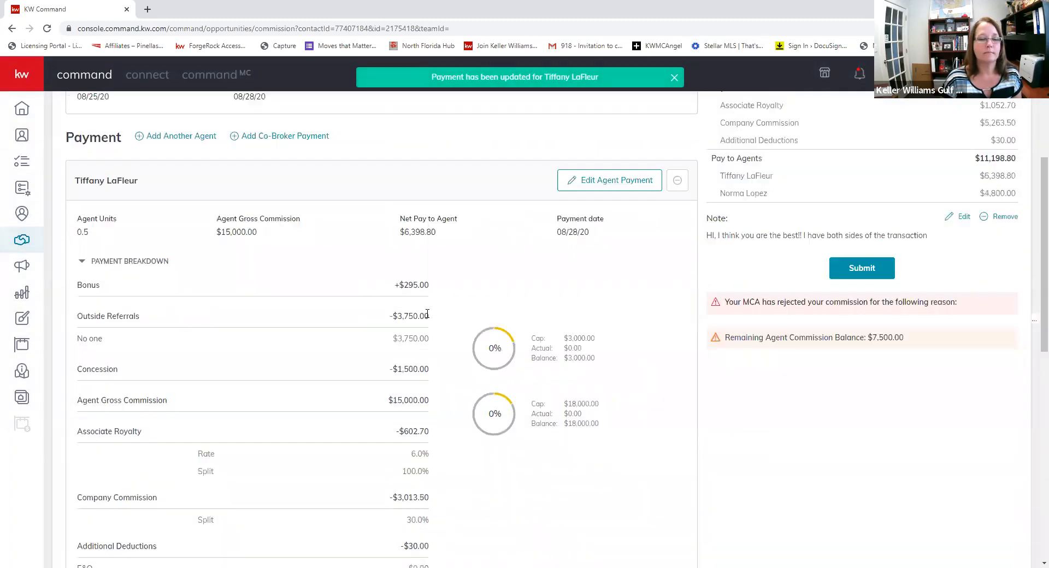
click(576, 239)
drag(566, 191, 501, 187)
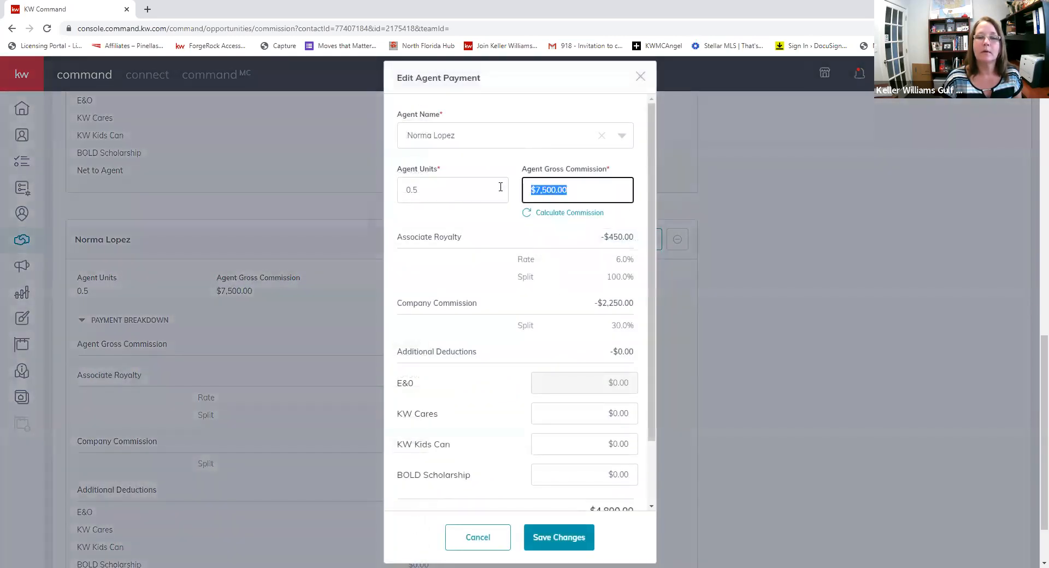
text($15,000)
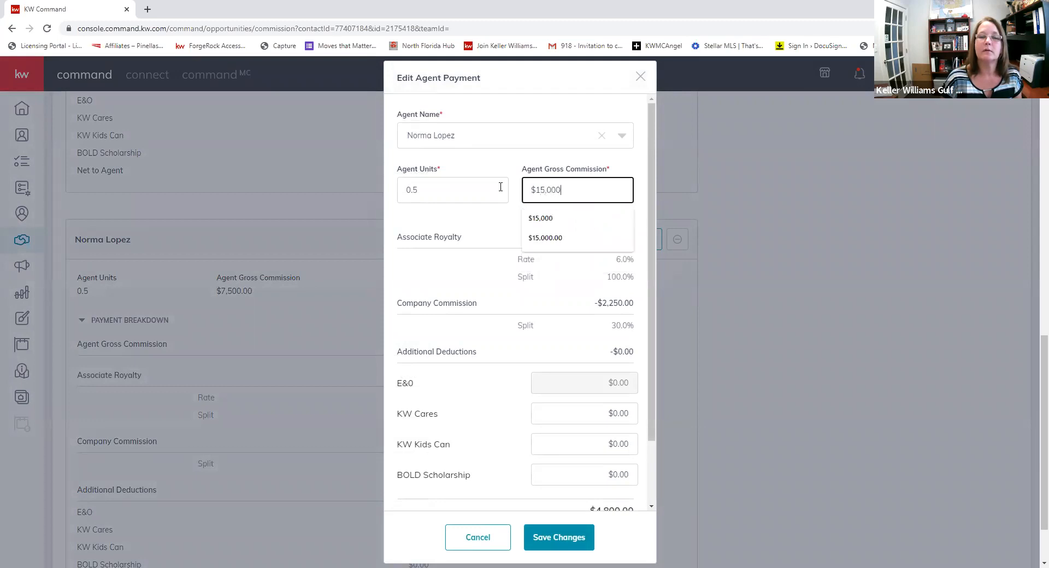
click(546, 240)
click(565, 537)
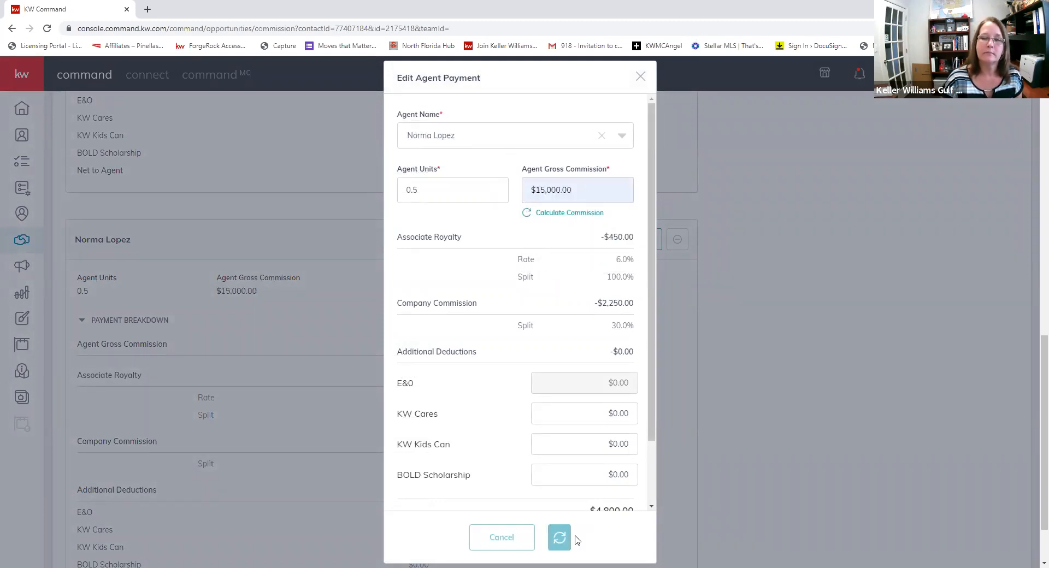
scroll(557, 442, up, 10)
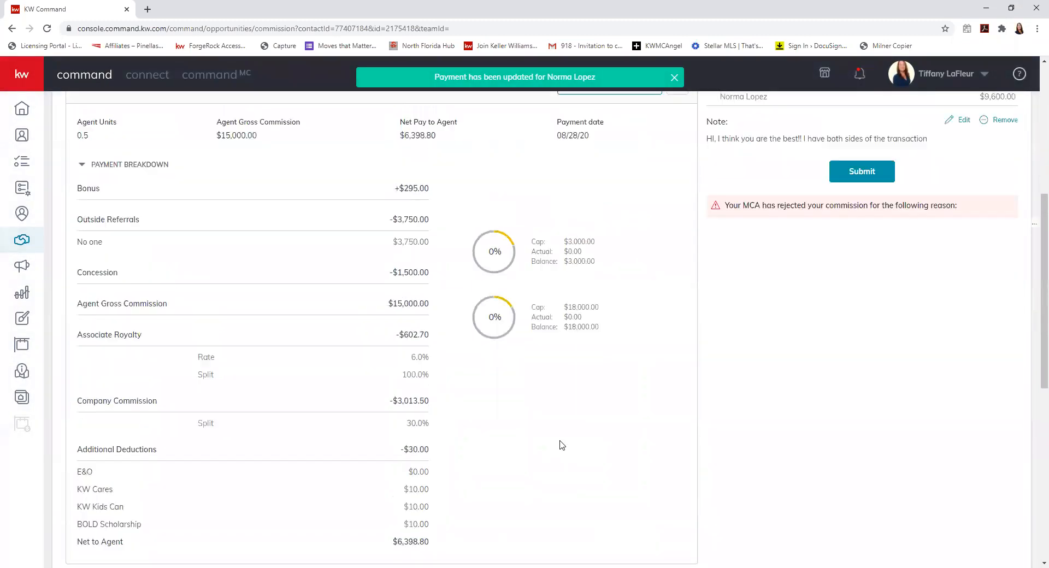
scroll(562, 445, up, 2)
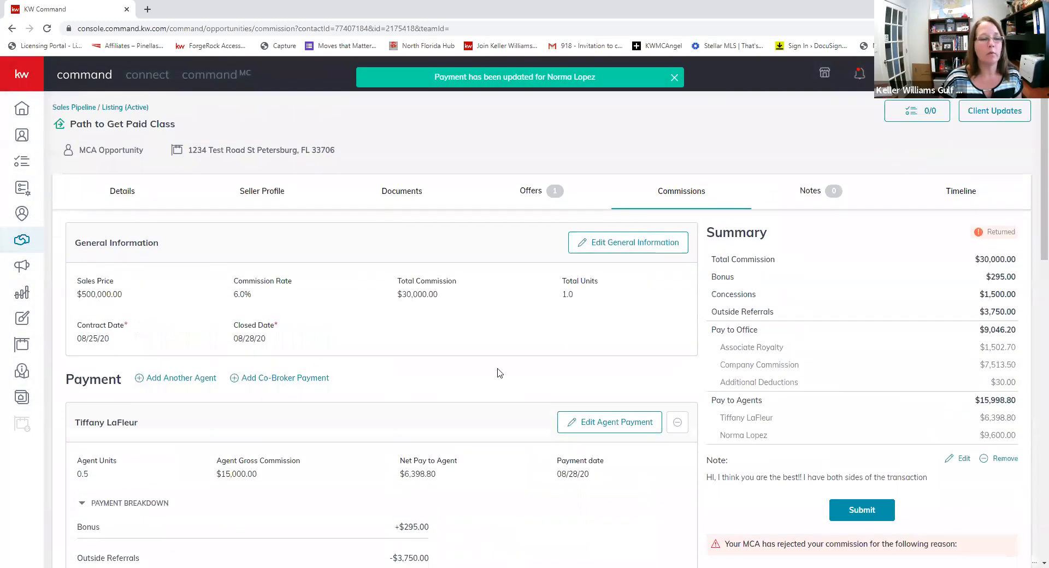